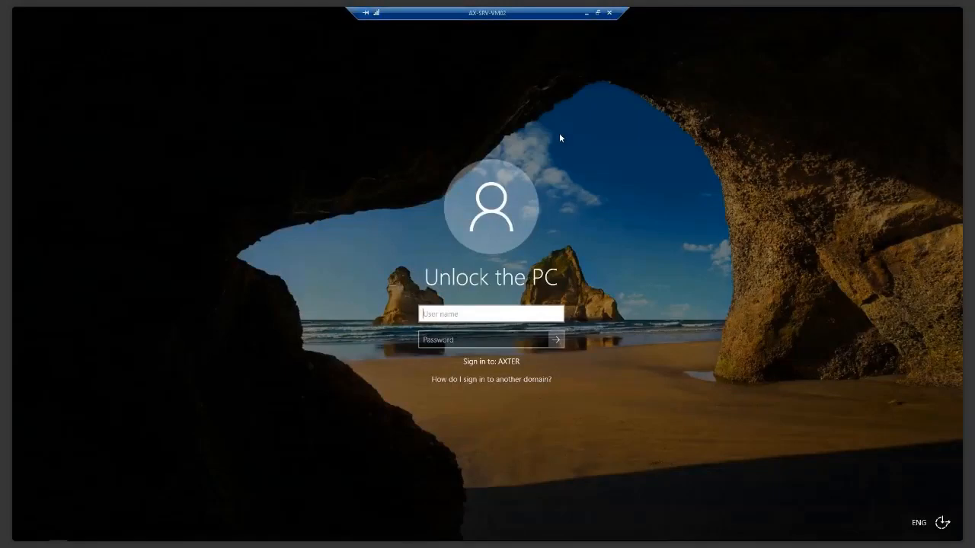
# Unlock the first remote session with the admin account credentials, retrying after an incorrect-password error.
pyautogui.write('adm.gcm')
pyautogui.press('Tab')
pyautogui.write('P')
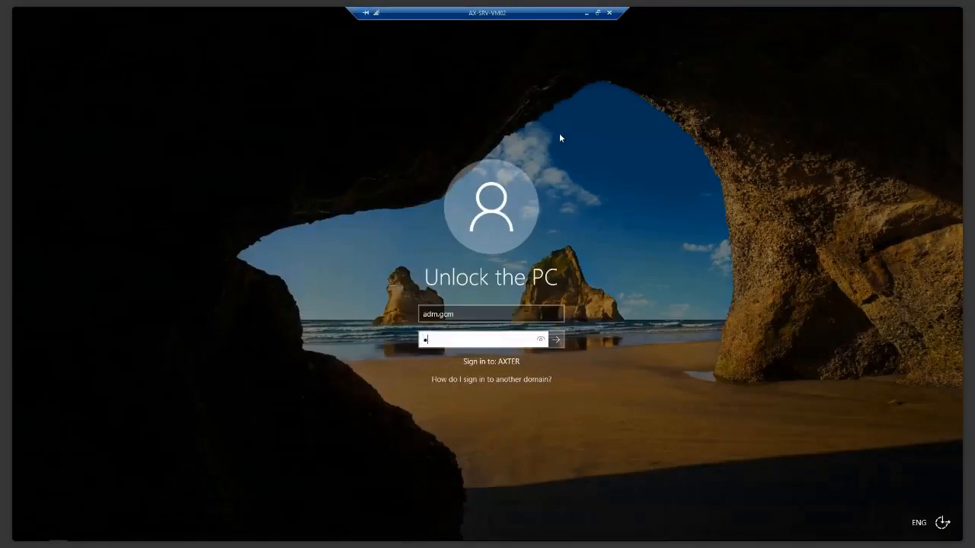
pyautogui.write('assword')
pyautogui.press('Return')
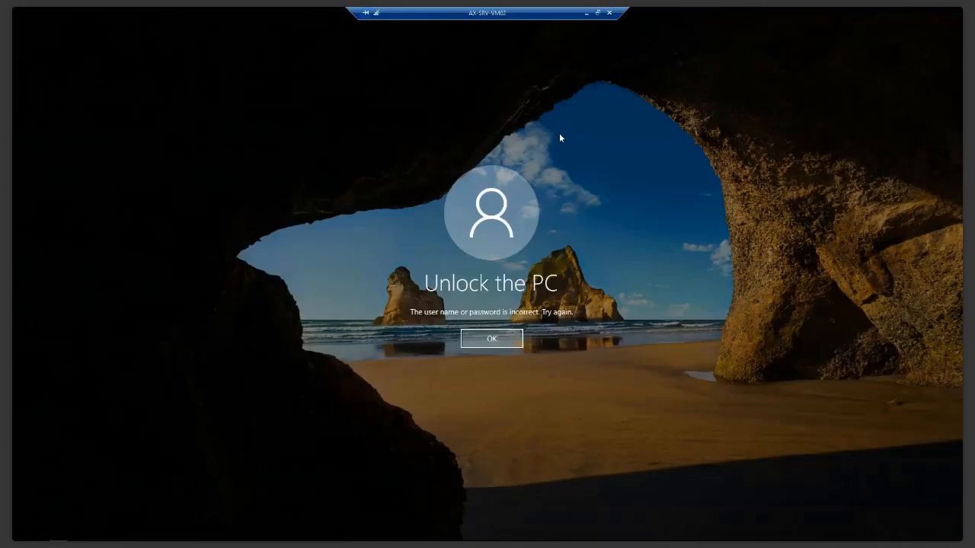
pyautogui.click(508, 338)
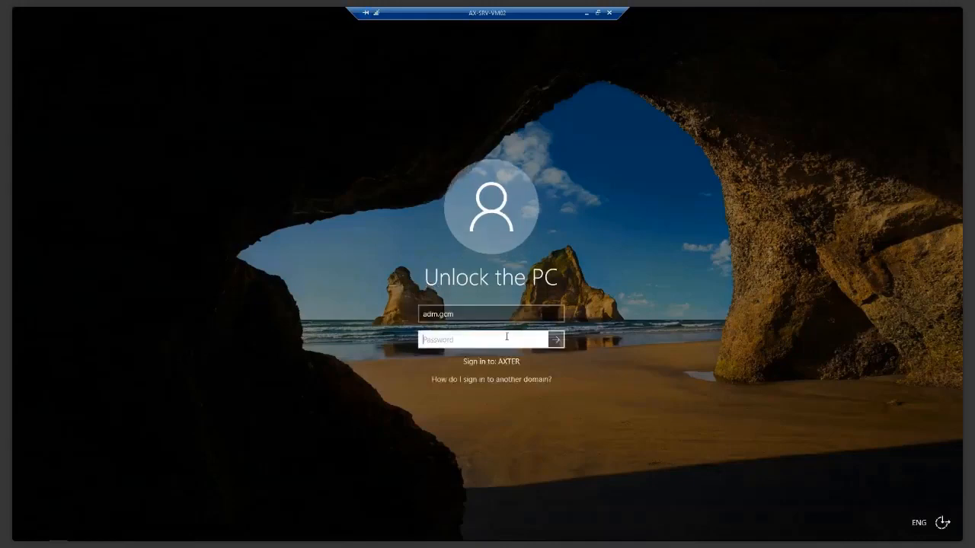
pyautogui.write('••••••••••')
pyautogui.press('Return')
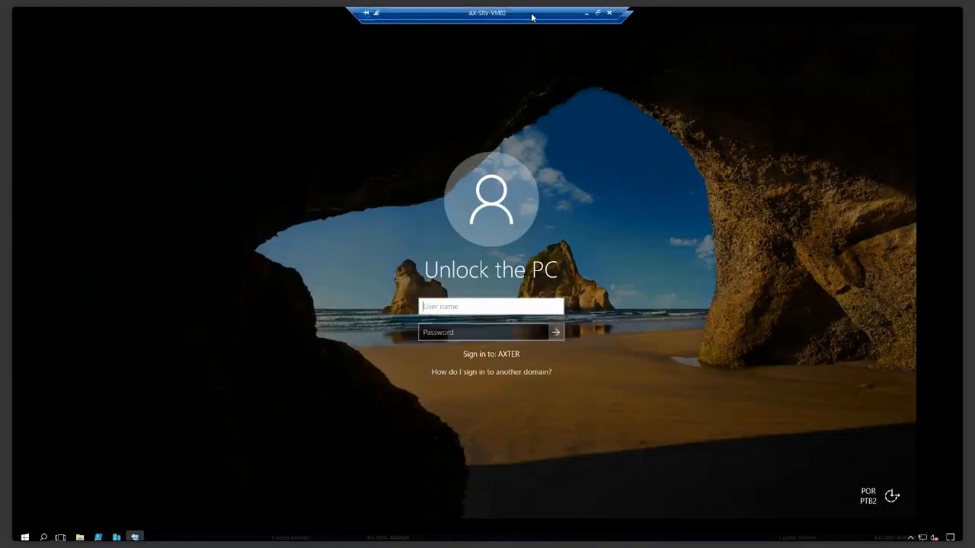
# Bring the second remote session forward and sign in with the same admin account.
pyautogui.moveTo(533, 15); pyautogui.dragTo(381, 15)
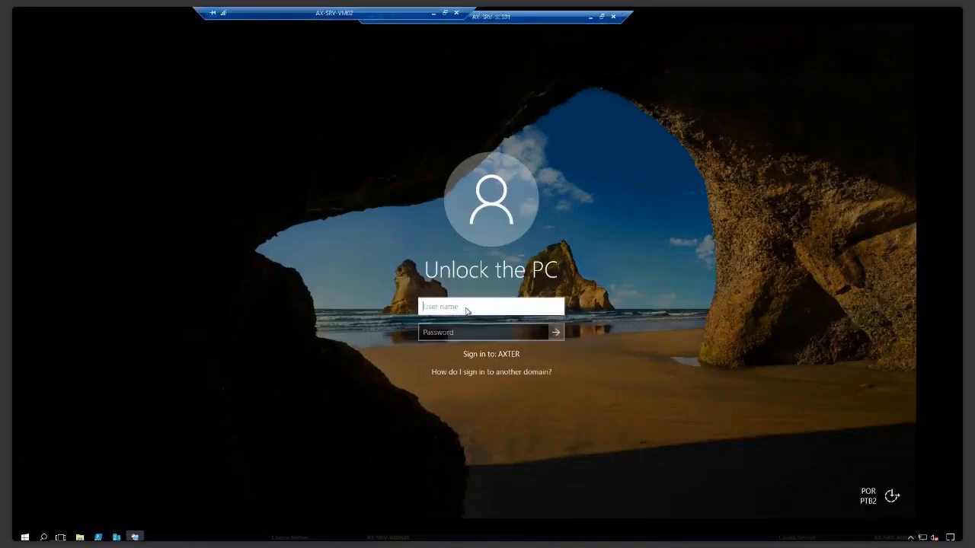
pyautogui.write('adm.gcm')
pyautogui.press('Tab')
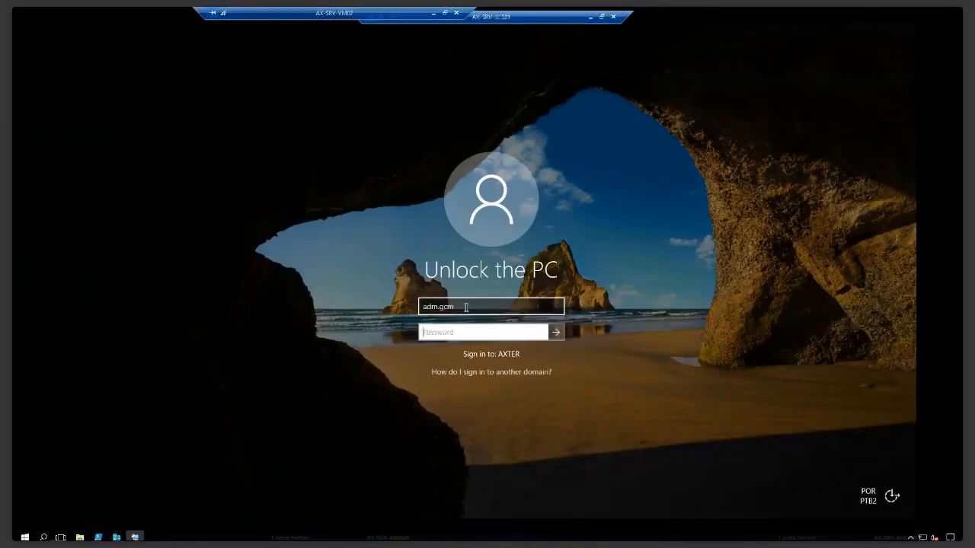
pyautogui.write('●●●●●●●●●●●')
pyautogui.press('Return')
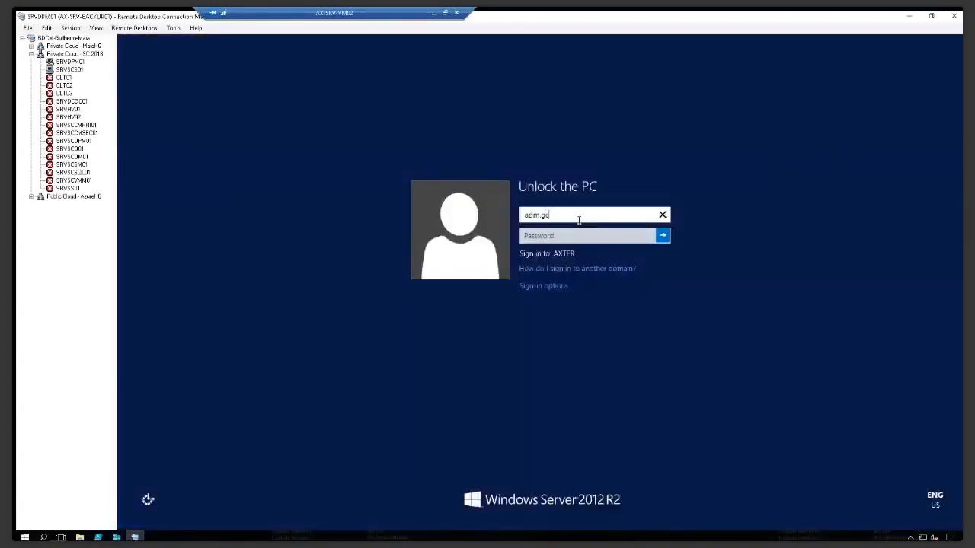
# Enter the account password to unlock the SRVDPM01 backup server session.
pyautogui.write('************')
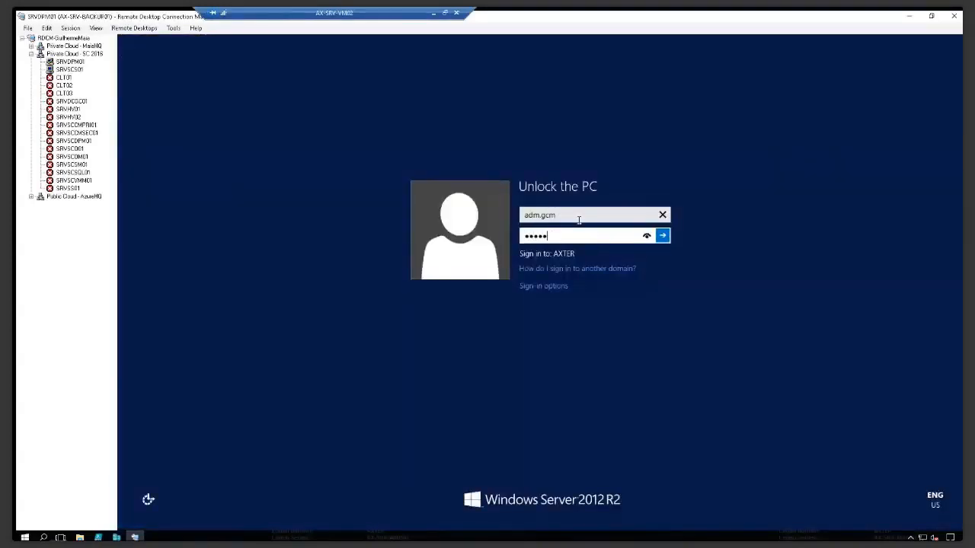
pyautogui.press('Return')
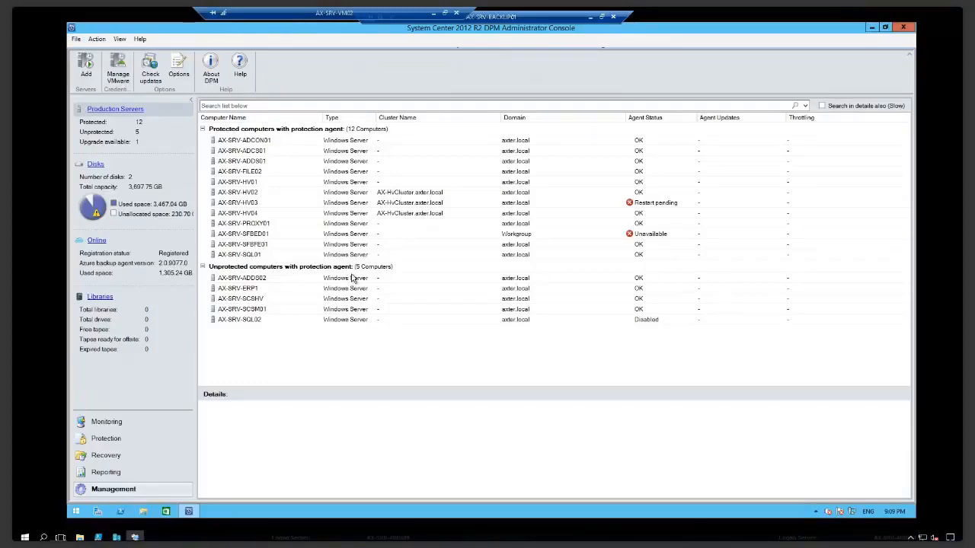
# Show the storage pool disks and compare the details of Disk 2 and Disk 3.
pyautogui.click(95, 165)
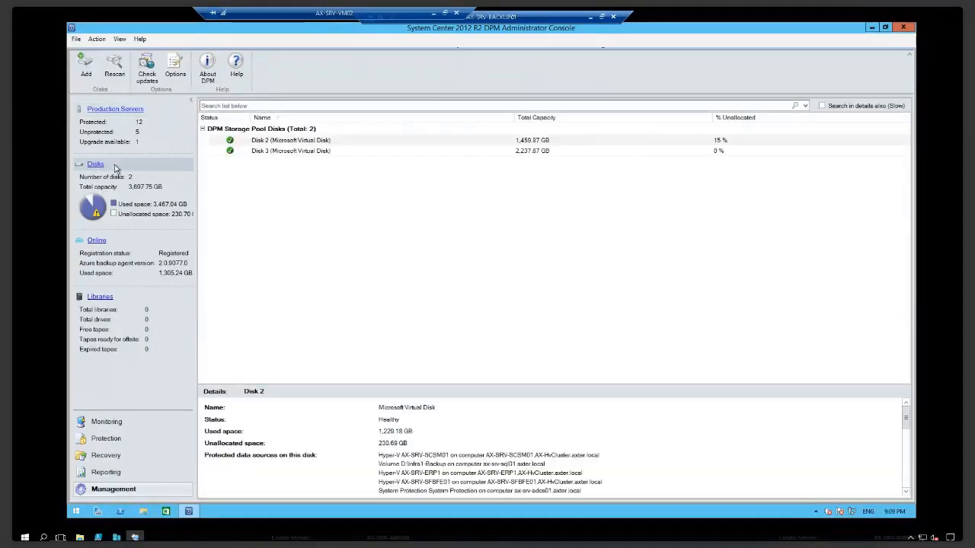
pyautogui.click(323, 151)
pyautogui.click(303, 142)
pyautogui.click(542, 152)
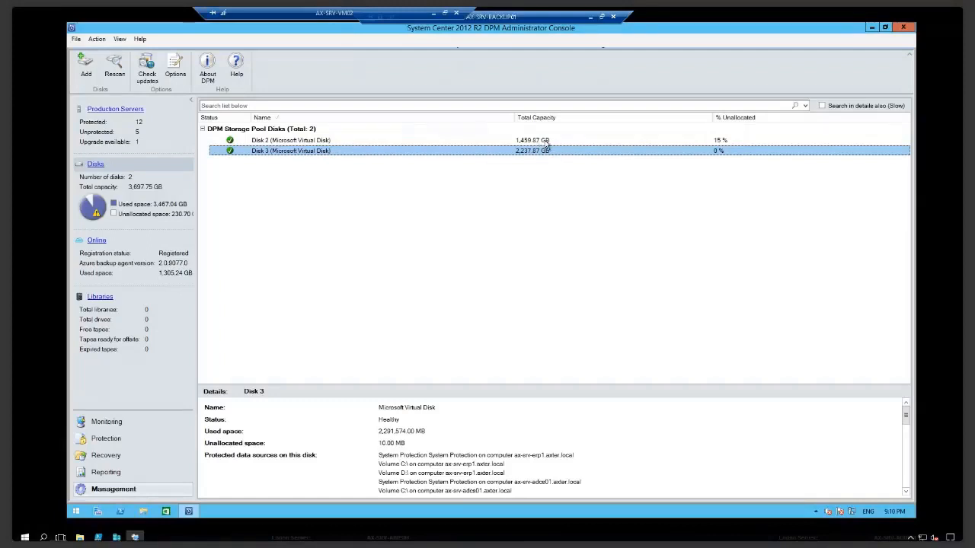
pyautogui.click(542, 142)
pyautogui.click(536, 153)
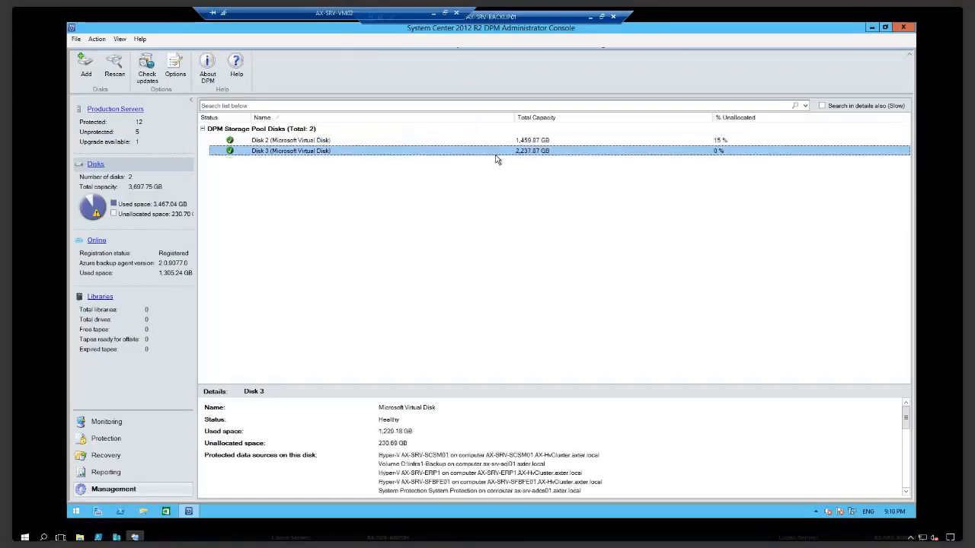
pyautogui.click(293, 144)
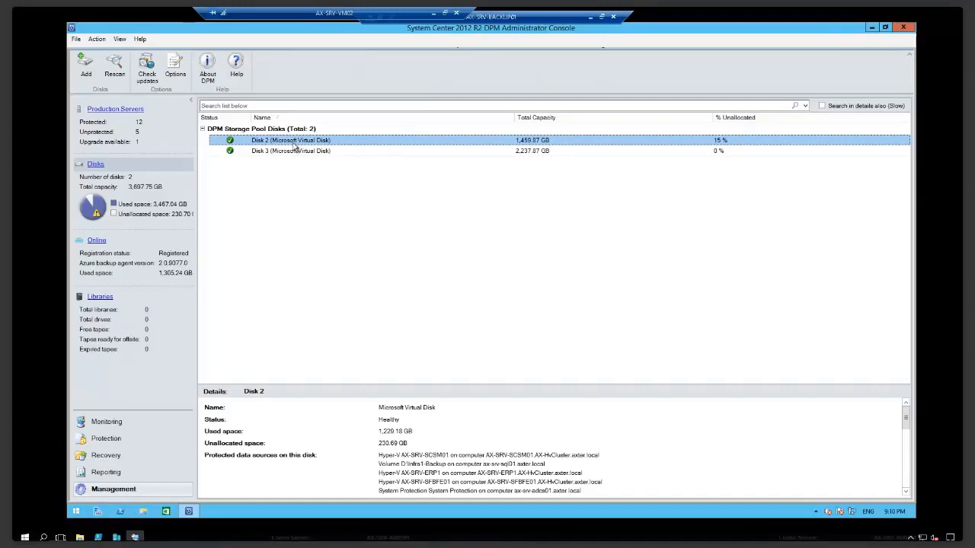
# Cancel the Add disks dialog without changes, then view the empty tape Libraries page.
pyautogui.click(84, 76)
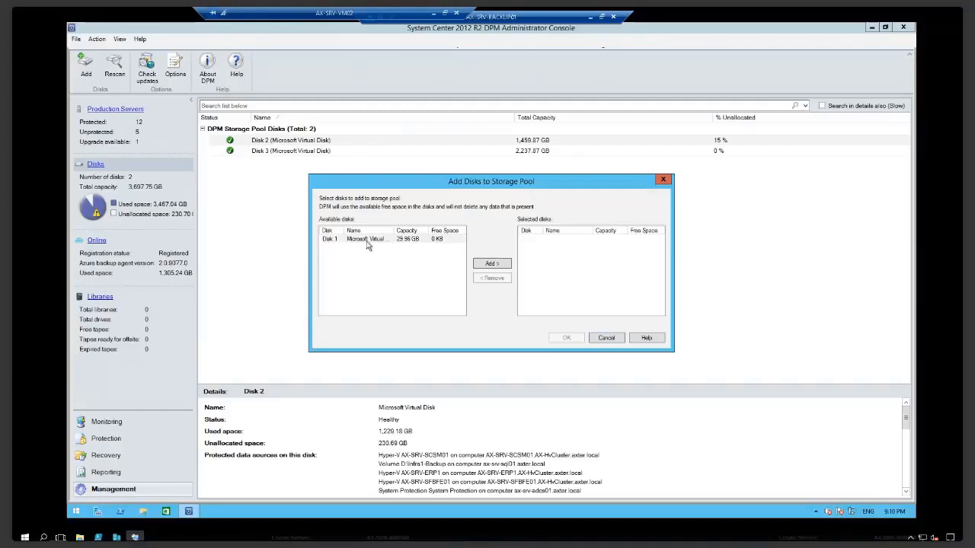
pyautogui.click(605, 338)
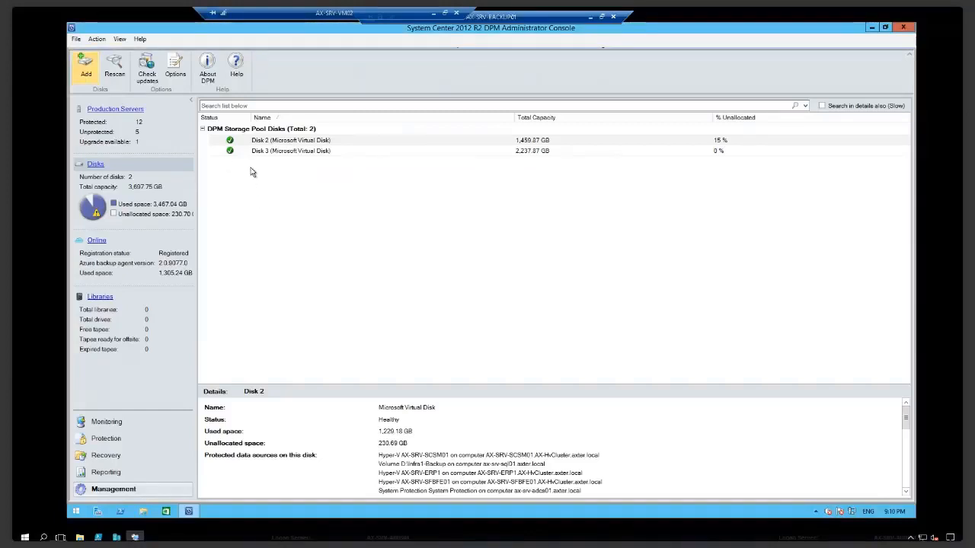
pyautogui.click(97, 297)
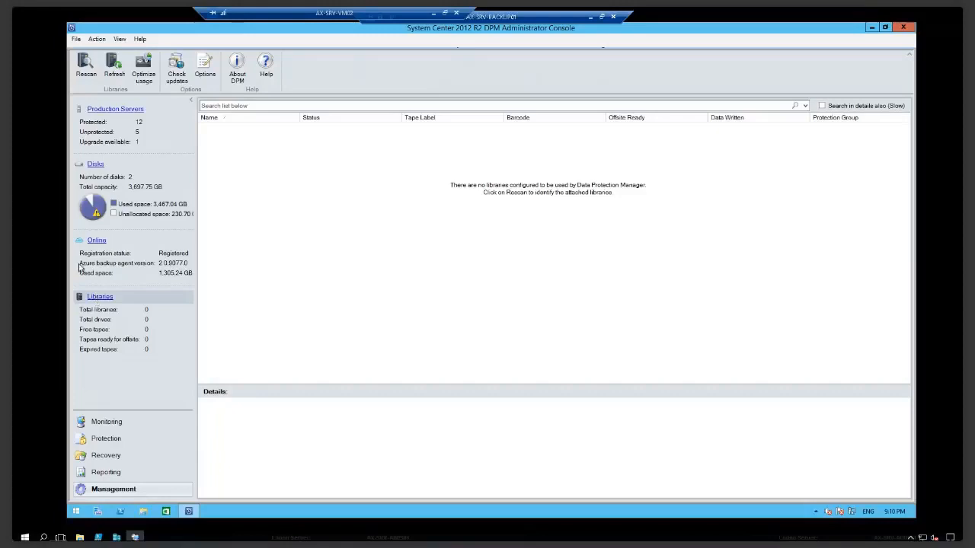
# Open the Online page showing the Azure Backup subscription using 1,305.24 GB.
pyautogui.click(95, 242)
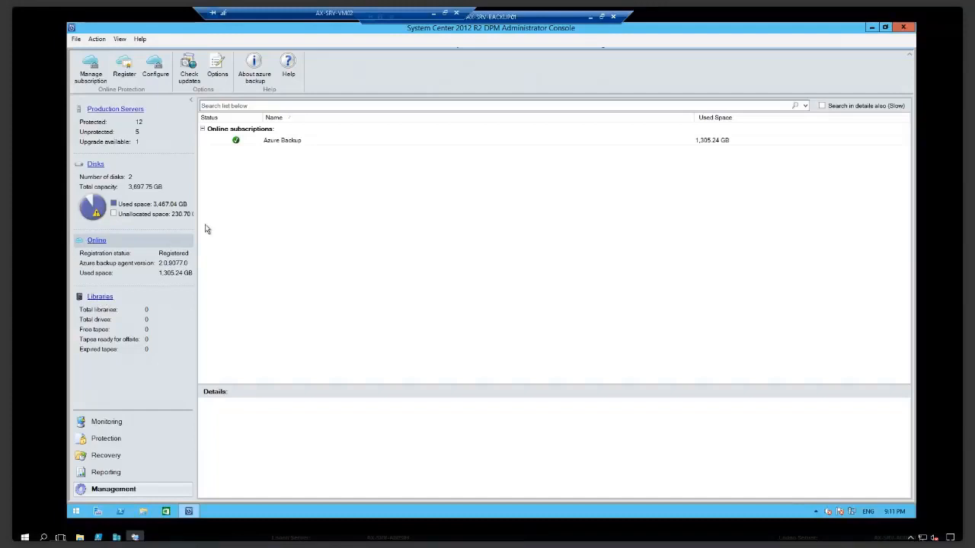
# Inspect the Azure Backup subscription's details, then return to the Production Servers list.
pyautogui.click(292, 145)
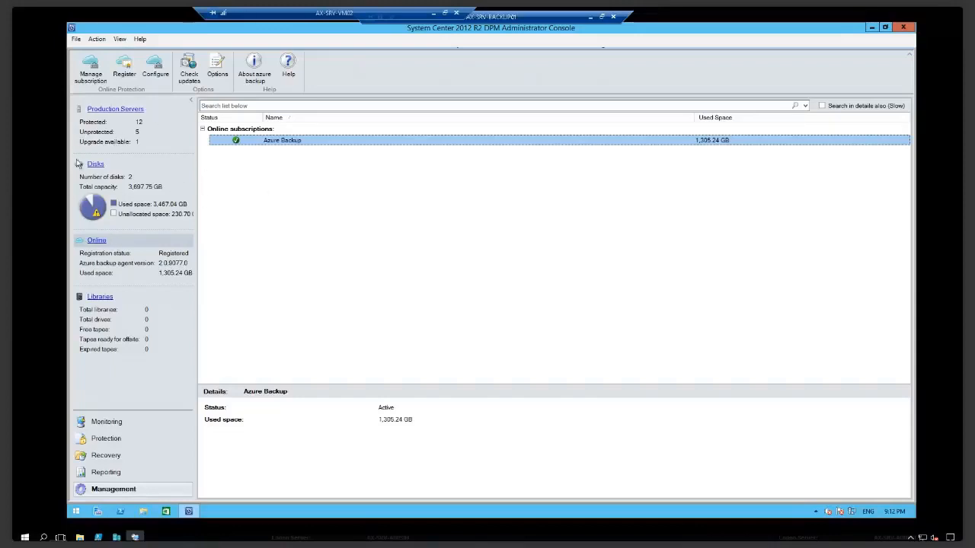
pyautogui.click(122, 111)
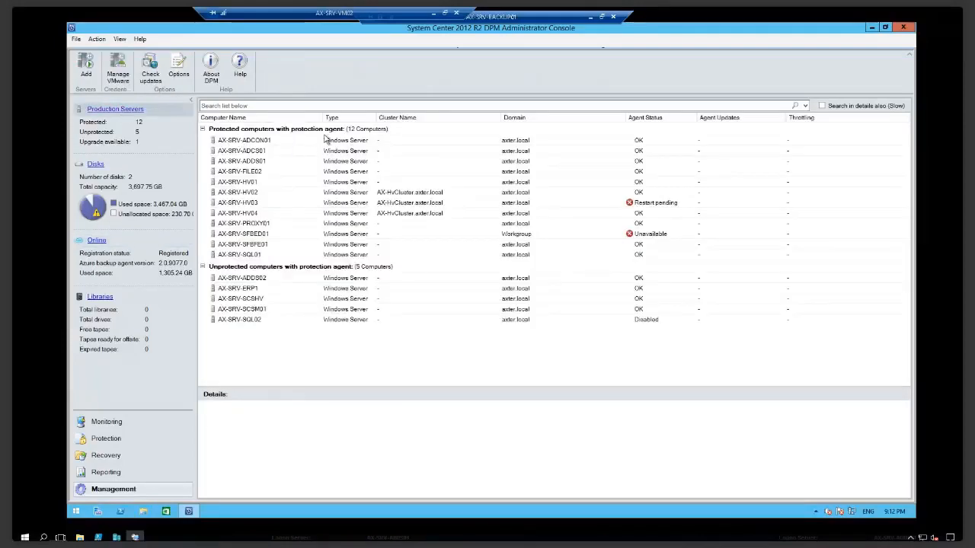
# Start the Production Server Addition Wizard for Windows Servers with the Install agents method.
pyautogui.click(86, 74)
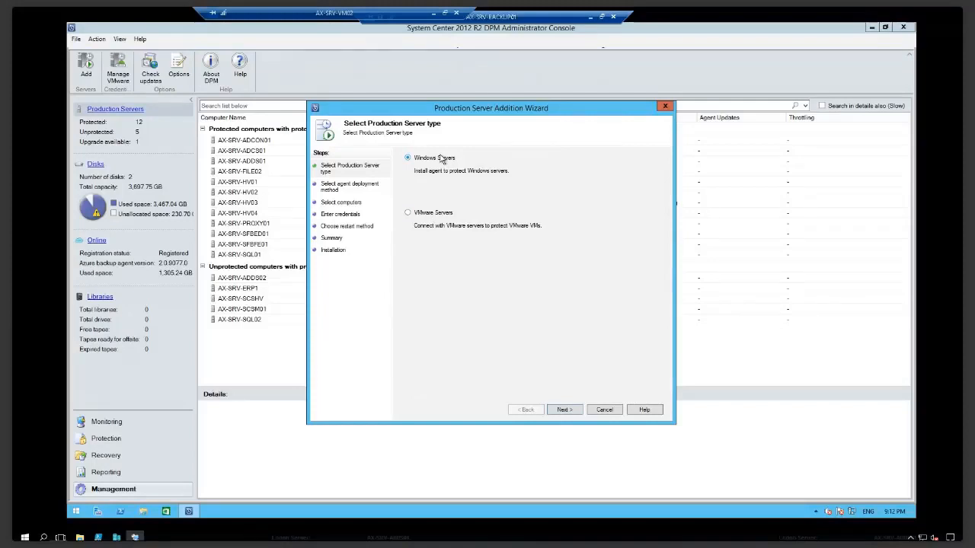
pyautogui.click(433, 214)
pyautogui.click(445, 159)
pyautogui.click(563, 408)
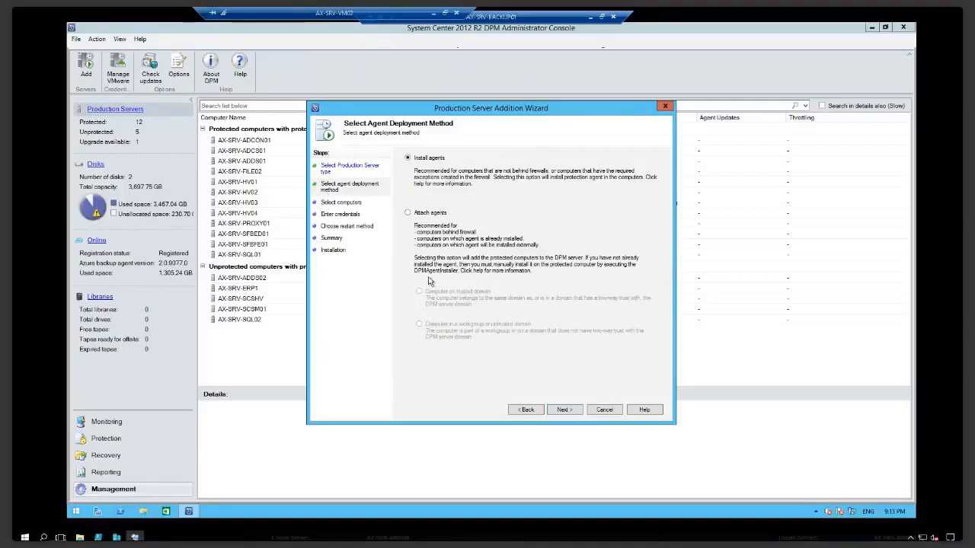
# On Select Computers, search the domain for 'Scs' and dismiss the resulting error.
pyautogui.click(563, 411)
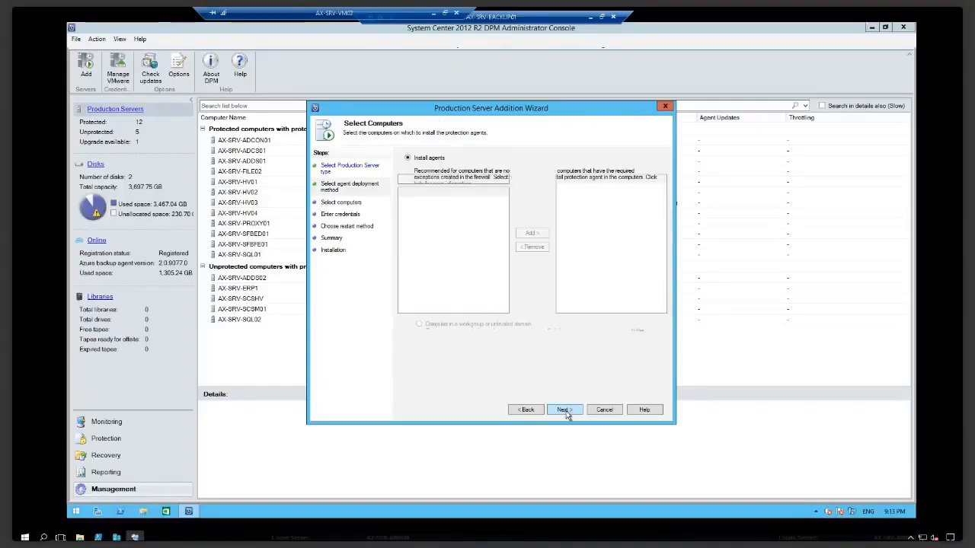
pyautogui.moveTo(502, 206)
pyautogui.mouseDown()
pyautogui.moveTo(506, 304)
pyautogui.moveTo(510, 202)
pyautogui.mouseUp()
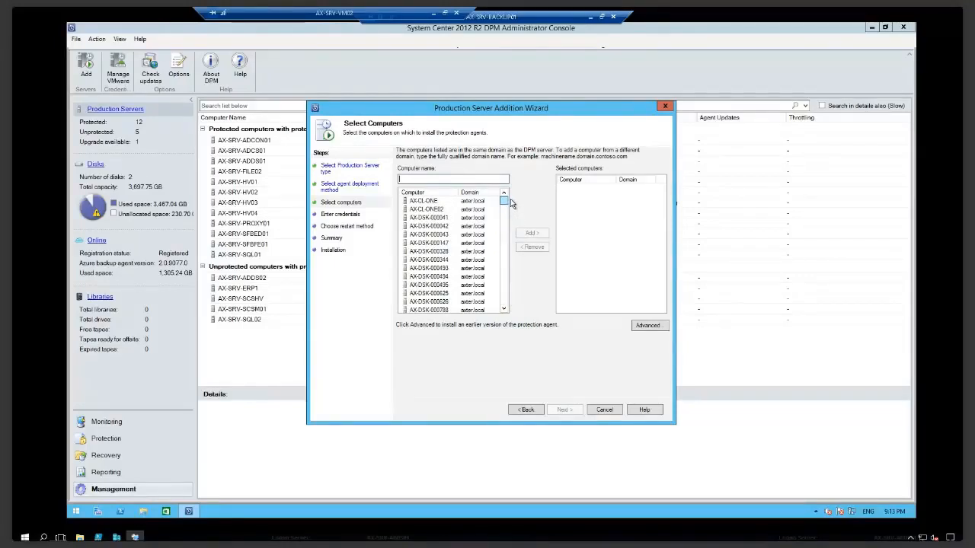
pyautogui.write('S')
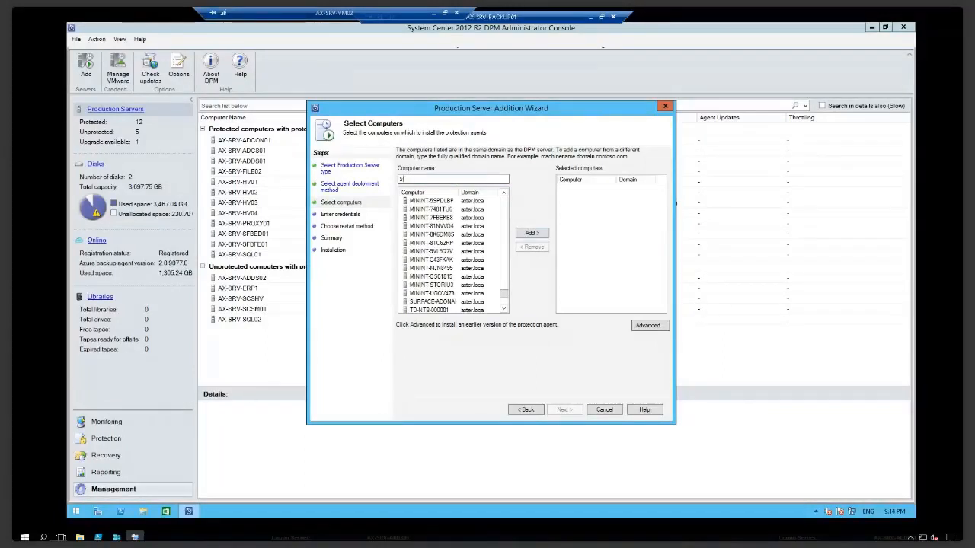
pyautogui.write('cs')
pyautogui.press('Return')
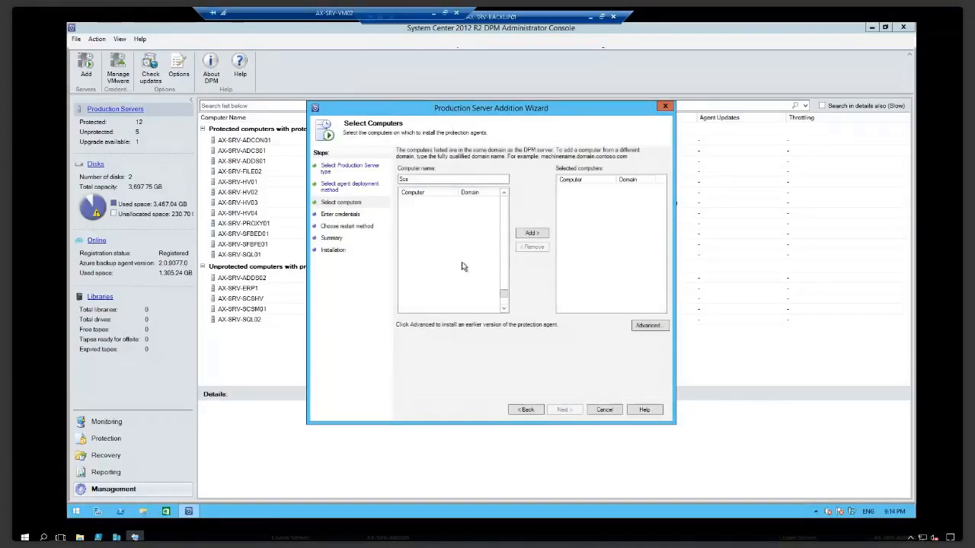
pyautogui.click(590, 325)
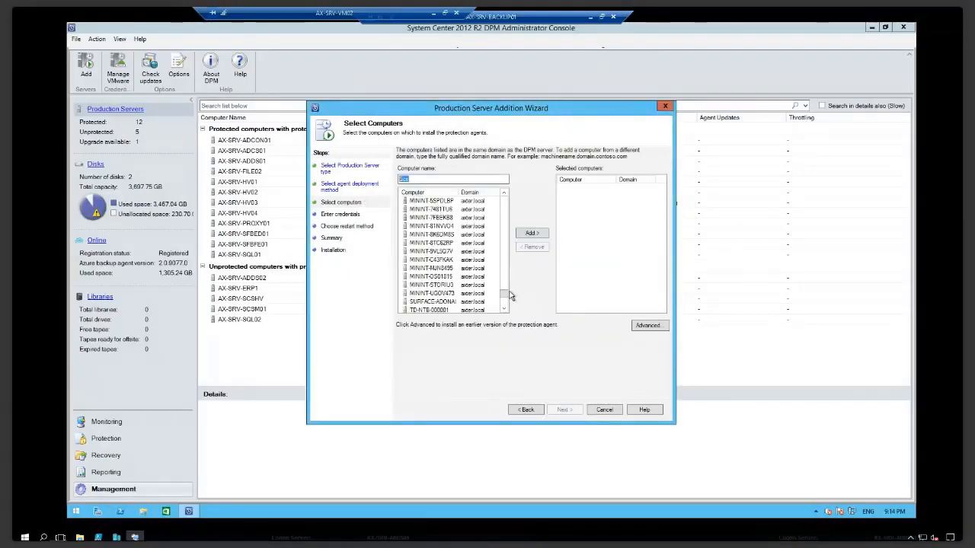
pyautogui.scroll(-3, 505, 298)
pyautogui.scroll(5, 506, 278)
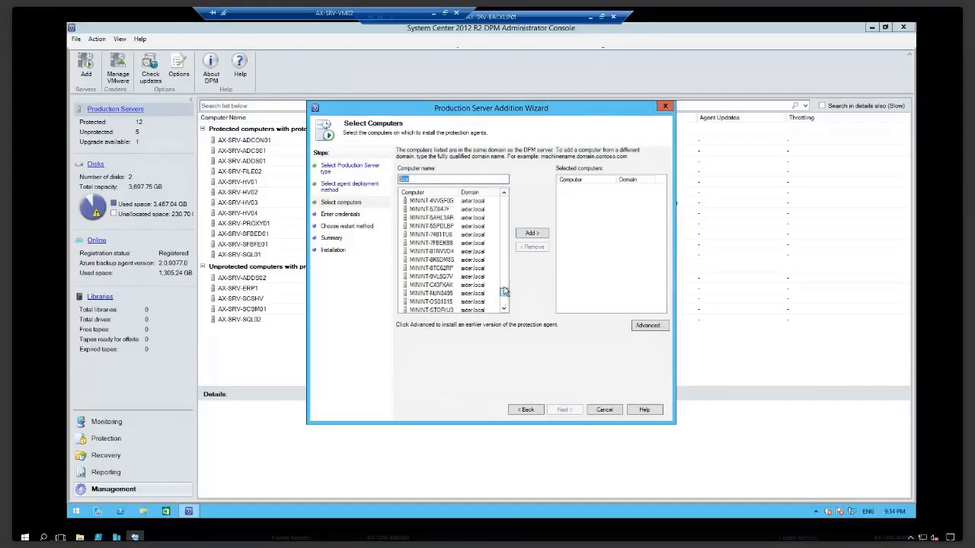
pyautogui.scroll(5, 505, 251)
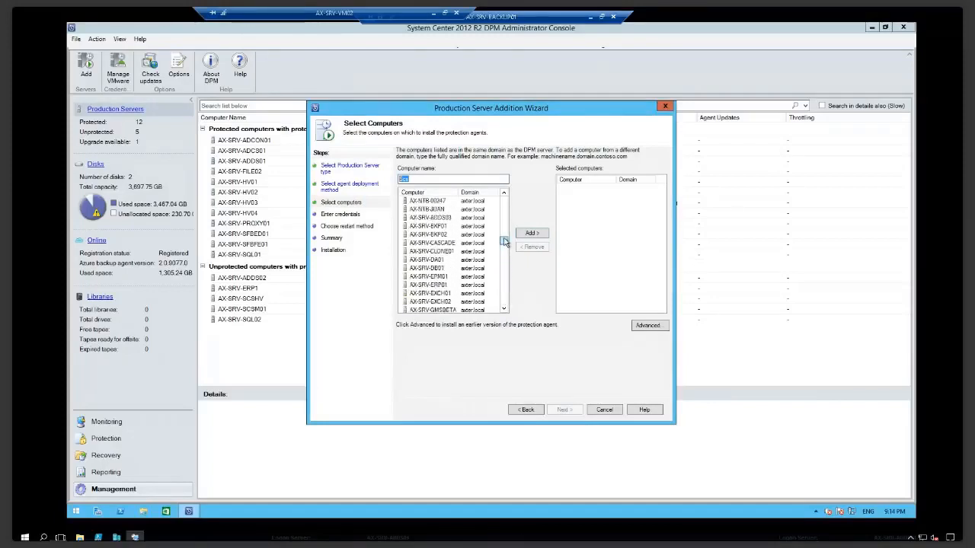
pyautogui.scroll(5, 504, 236)
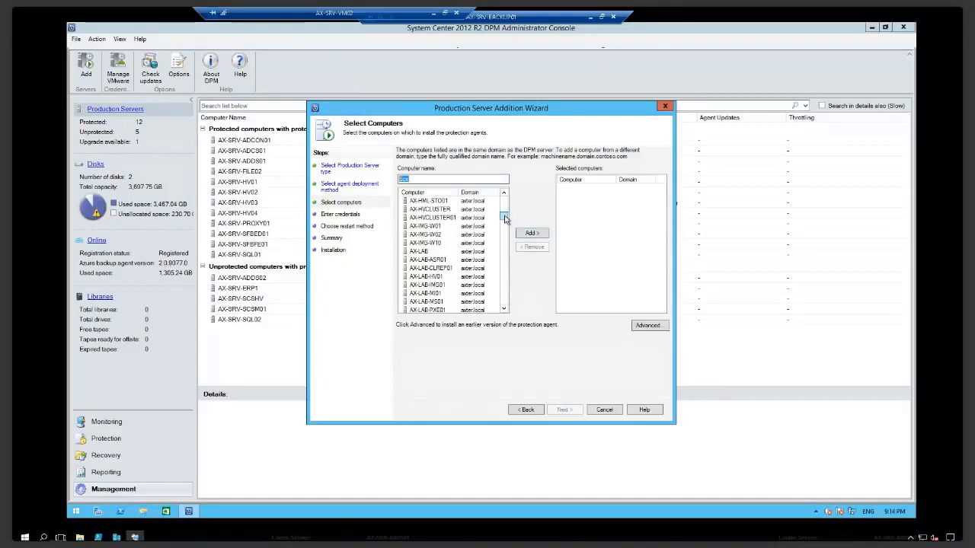
pyautogui.scroll(5, 504, 214)
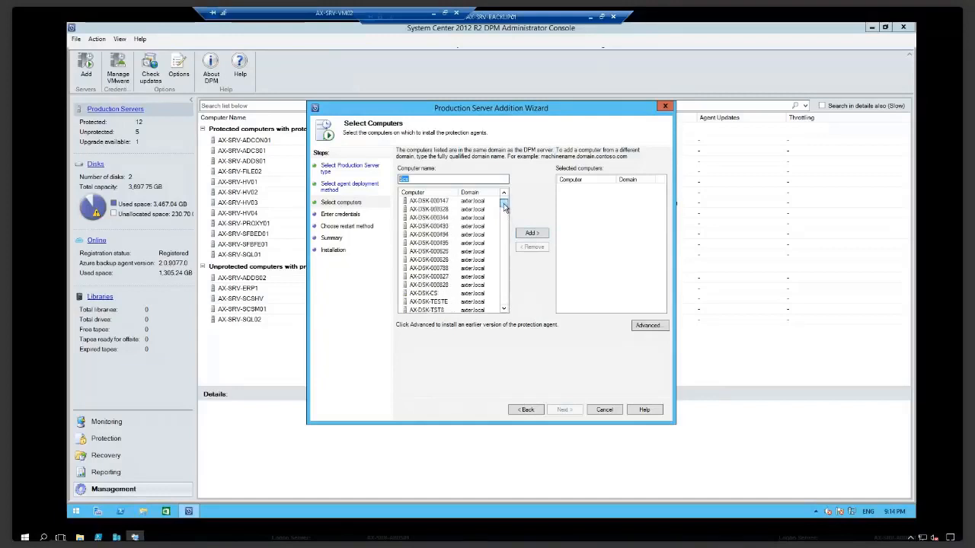
# Add AX-SRV-ADDS03 to the selected computers and continue to credentials.
pyautogui.write('AX-SR')
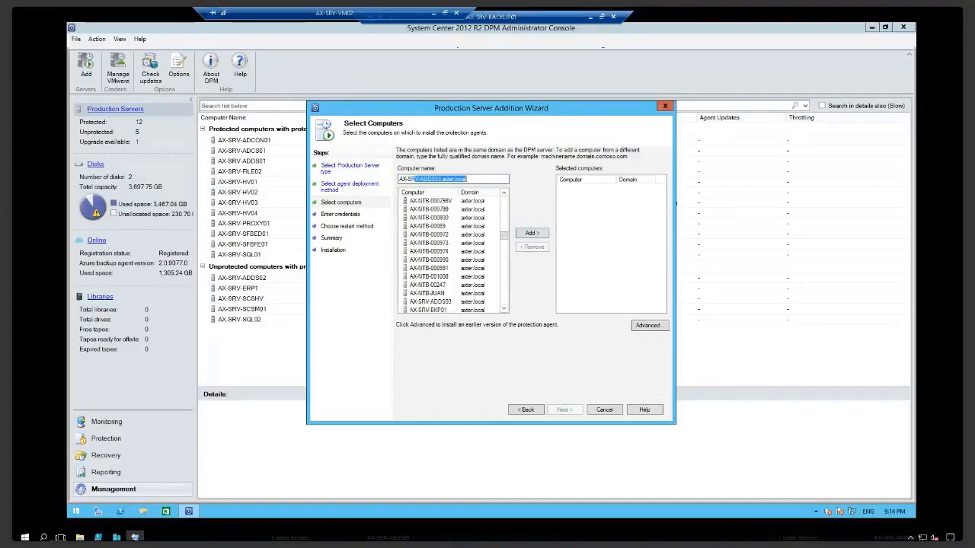
pyautogui.write('-')
pyautogui.write('V-')
pyautogui.click(531, 234)
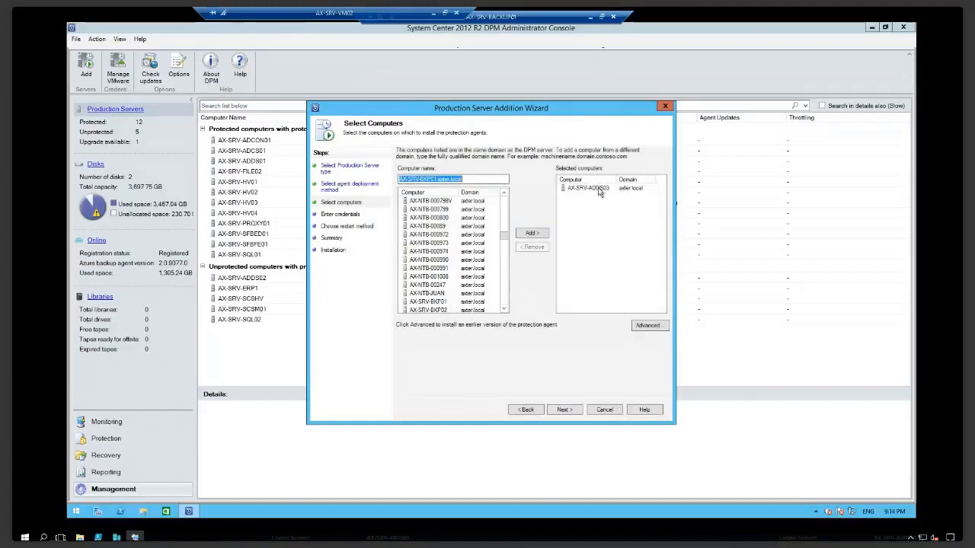
pyautogui.click(565, 410)
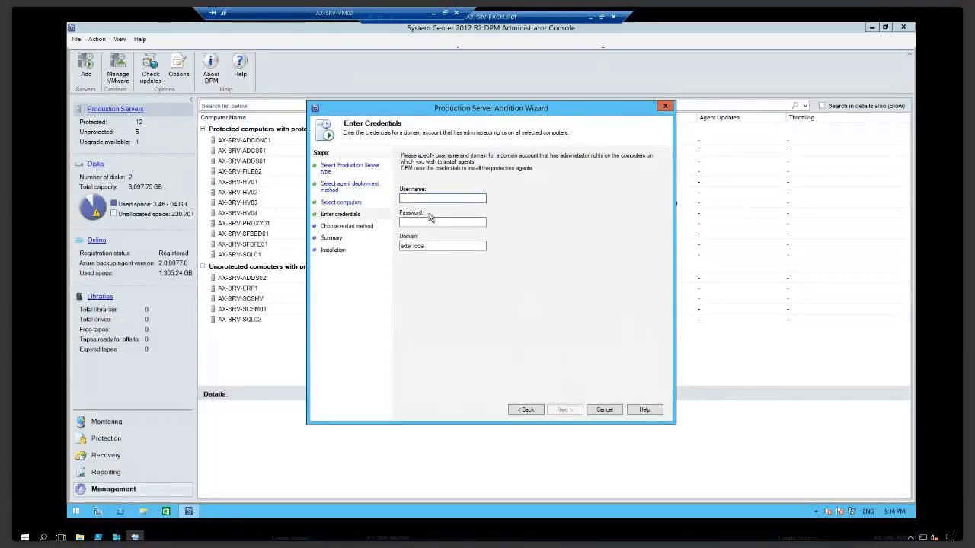
# Begin entering a user name, then cancel the Production Server Addition Wizard.
pyautogui.write('ad')
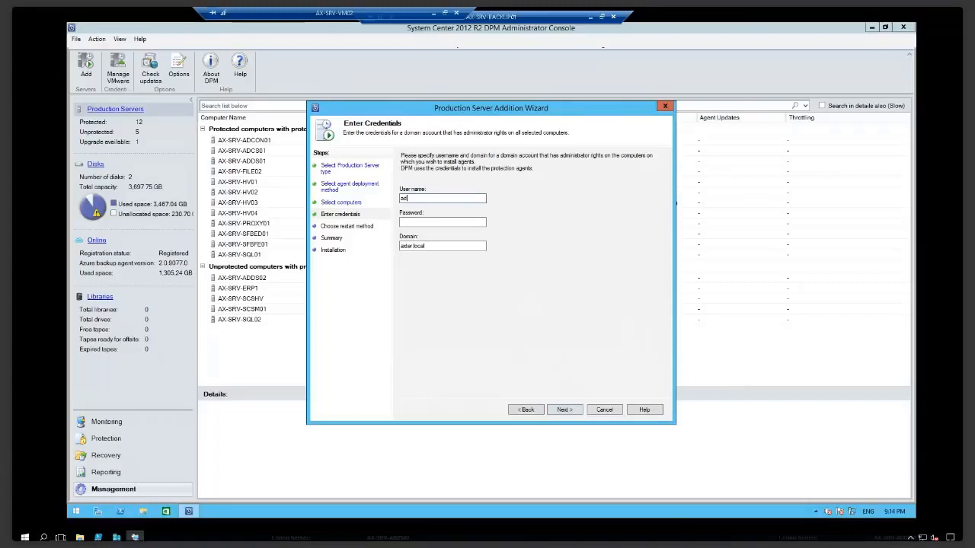
pyautogui.click(603, 412)
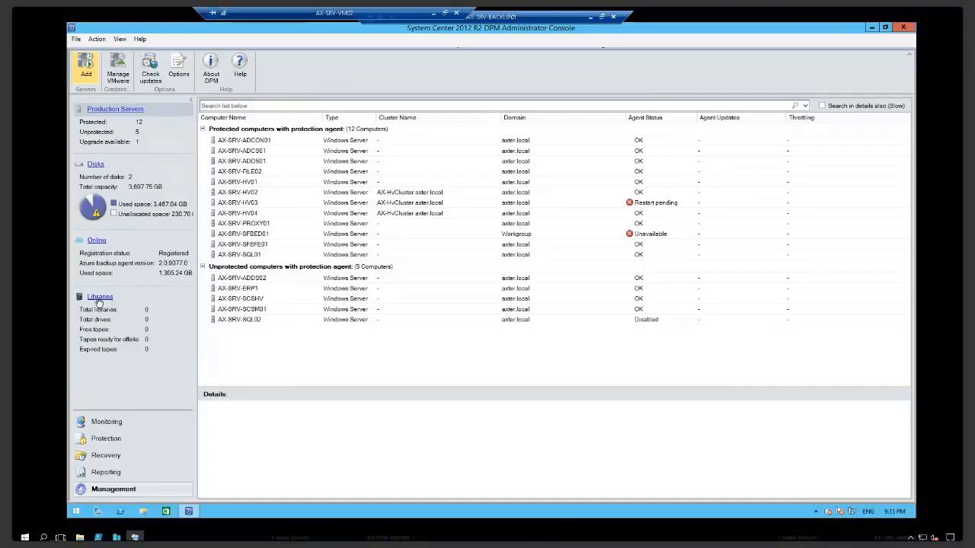
# Revisit the Online subscription page, then switch to the Protection workspace.
pyautogui.click(95, 240)
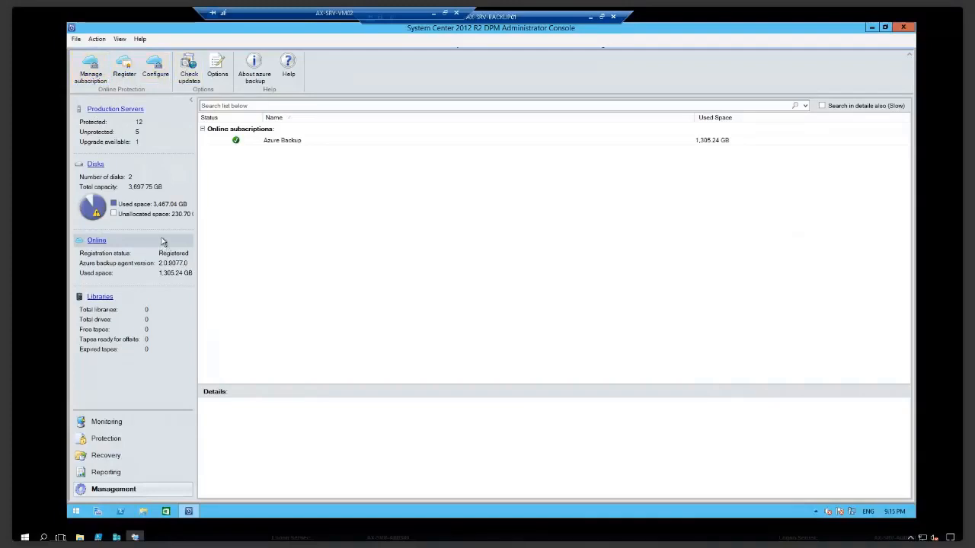
pyautogui.click(119, 439)
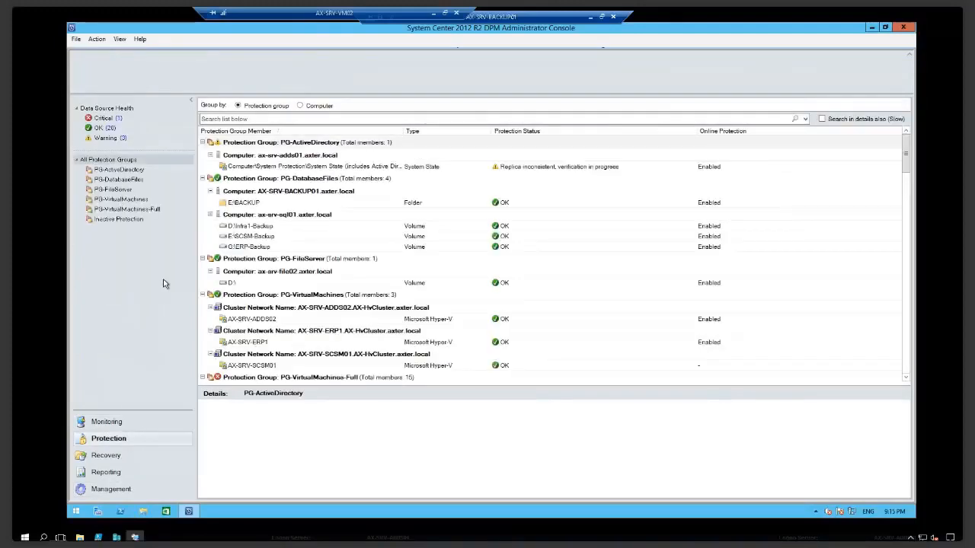
# Collapse all protection groups and inactive protection, briefly peeking at inactive members and PG-DatabaseFiles.
pyautogui.click(203, 143)
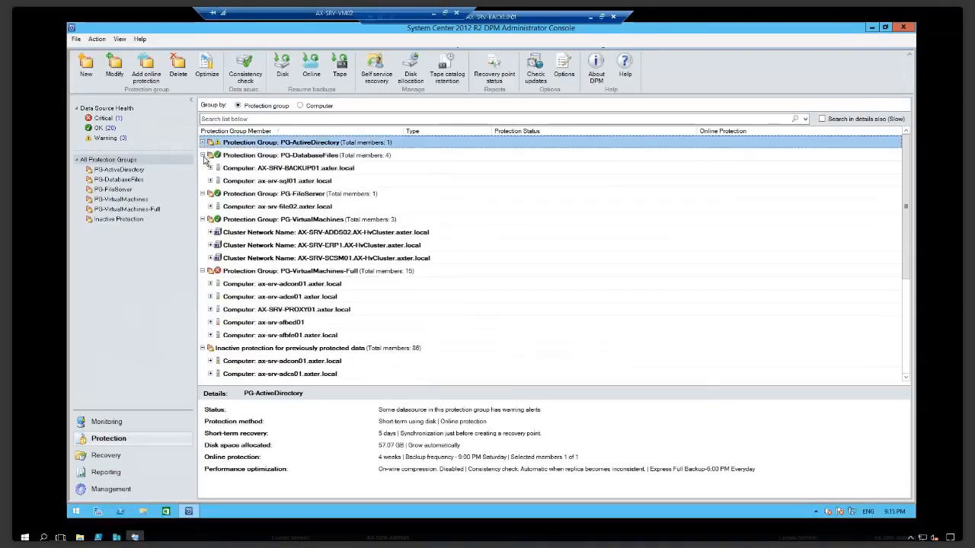
pyautogui.click(202, 156)
pyautogui.click(202, 167)
pyautogui.click(203, 180)
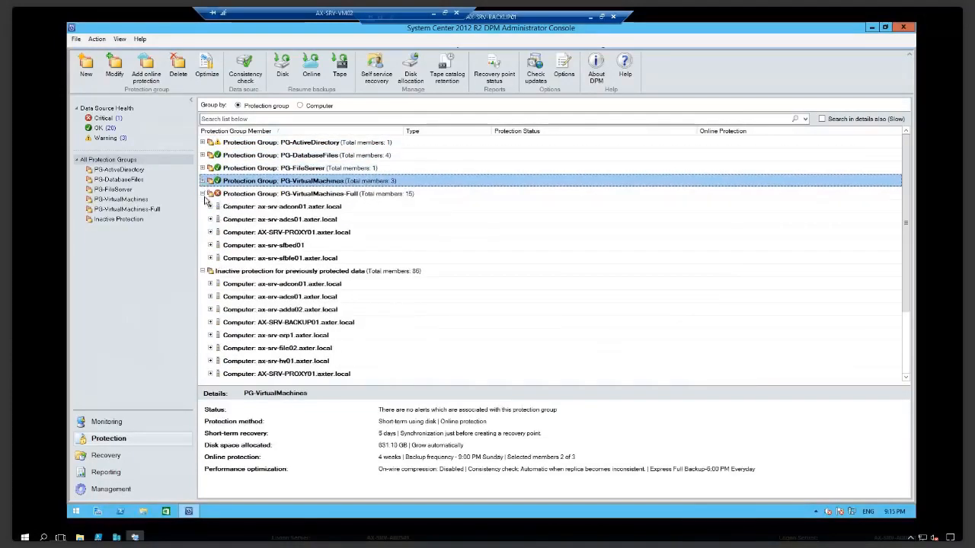
pyautogui.click(203, 194)
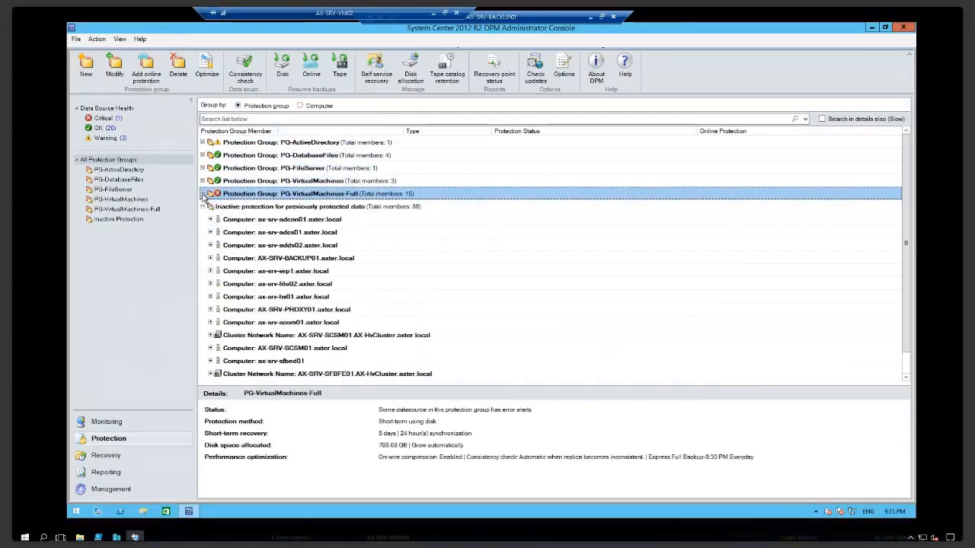
pyautogui.click(202, 206)
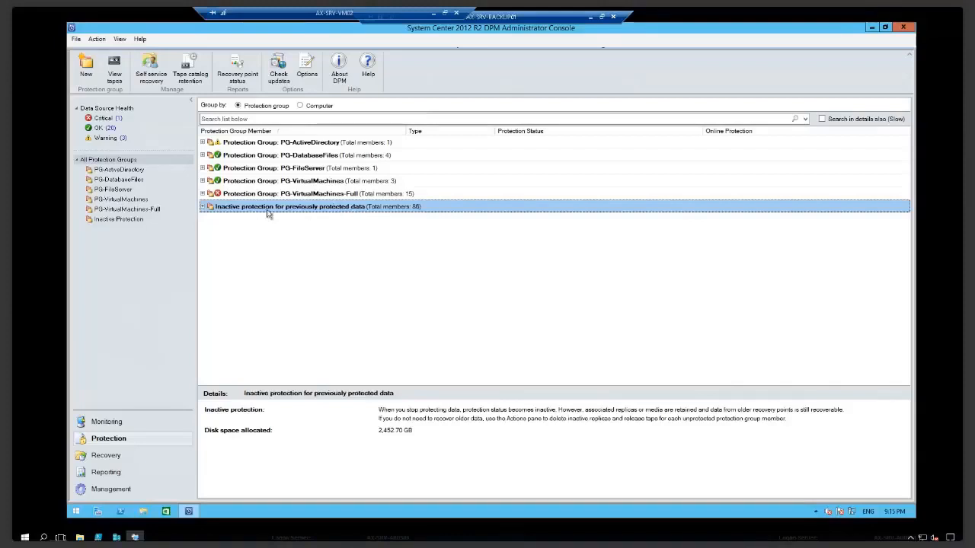
pyautogui.click(203, 207)
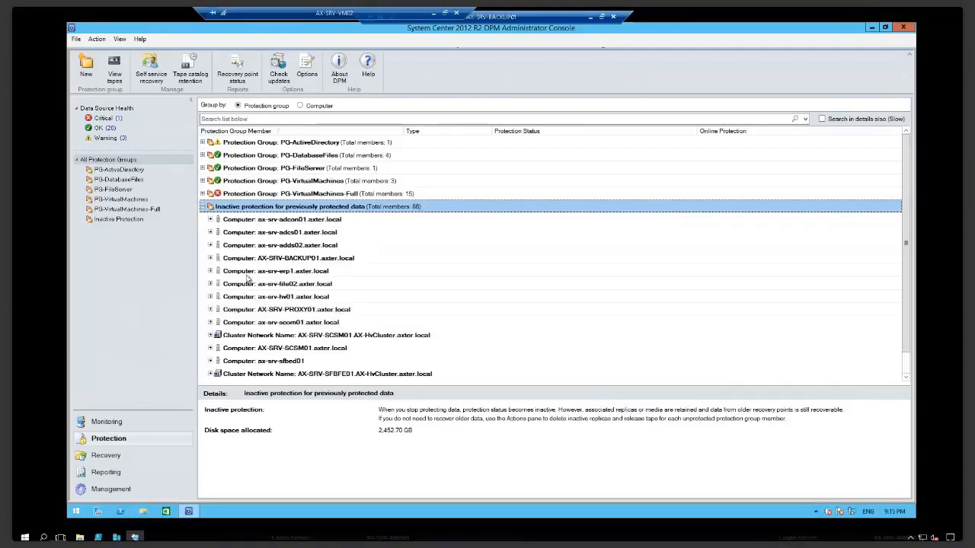
pyautogui.click(203, 207)
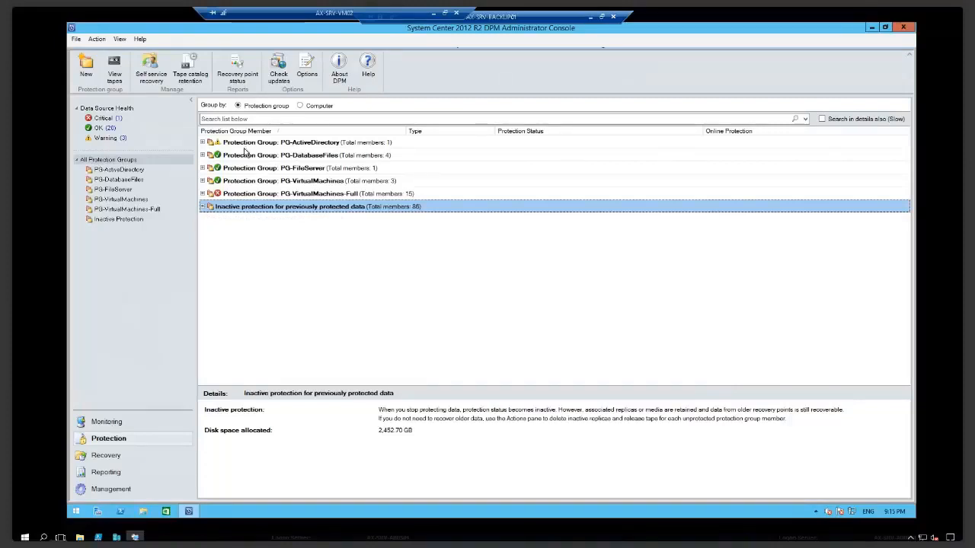
pyautogui.click(203, 155)
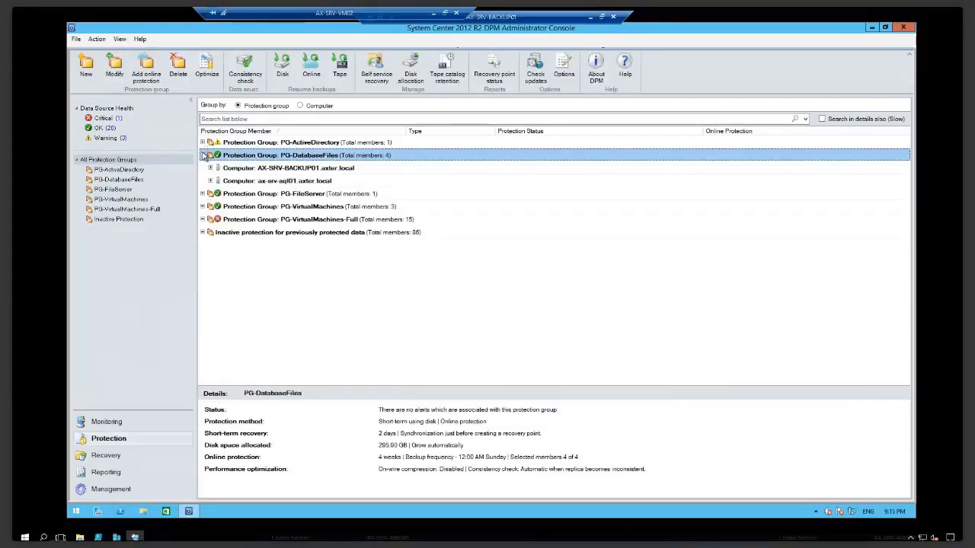
pyautogui.click(203, 155)
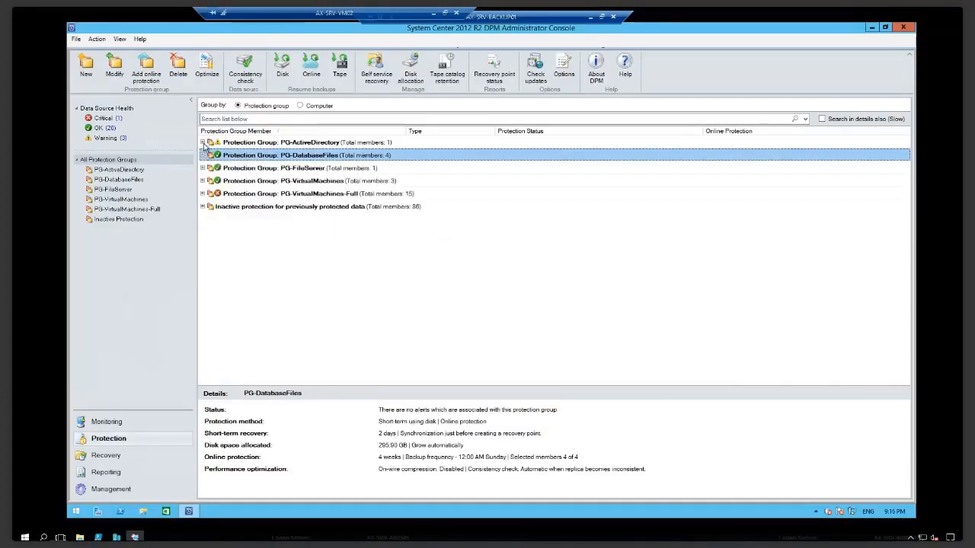
# Expand PG-ActiveDirectory to ax-srv-adds01's System State, widen the column, and select the group.
pyautogui.click(203, 143)
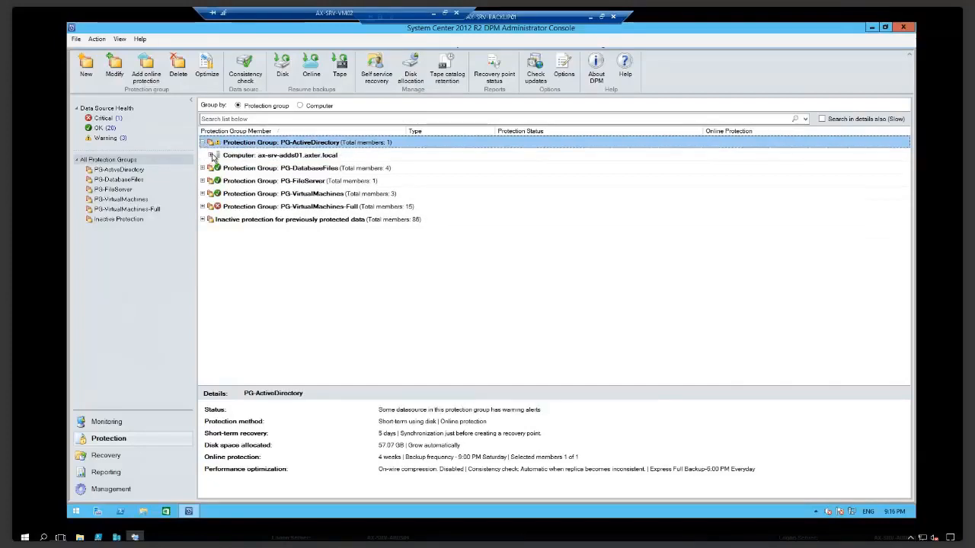
pyautogui.click(214, 155)
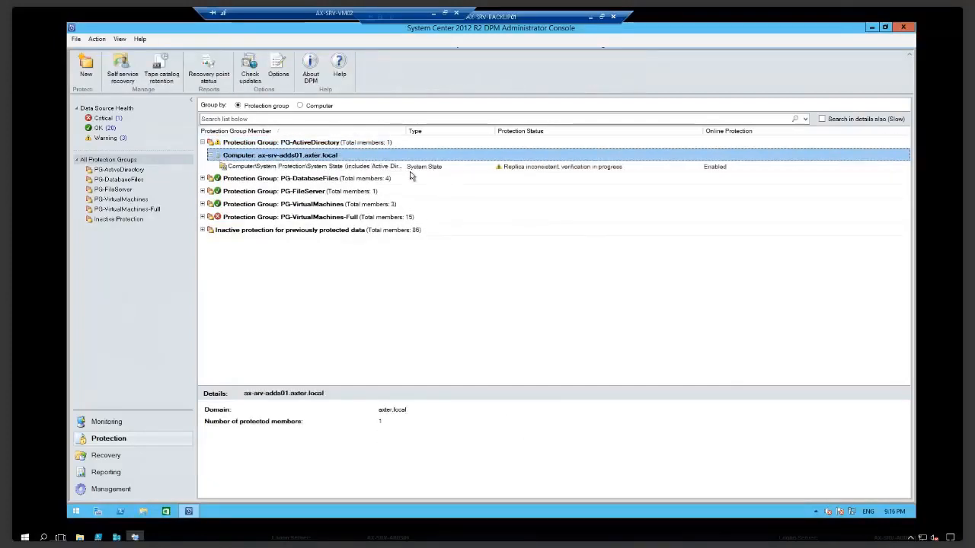
pyautogui.moveTo(405, 131); pyautogui.dragTo(461, 131)
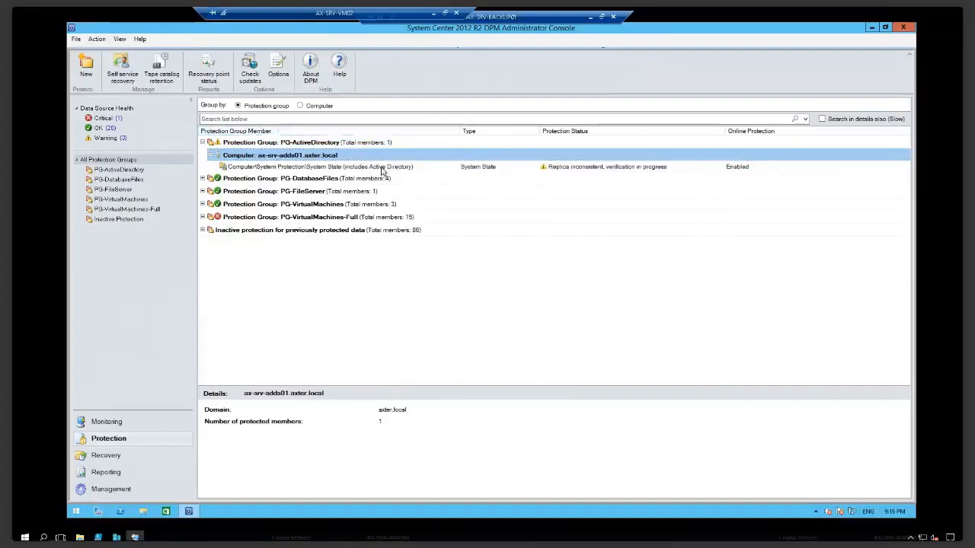
pyautogui.click(303, 169)
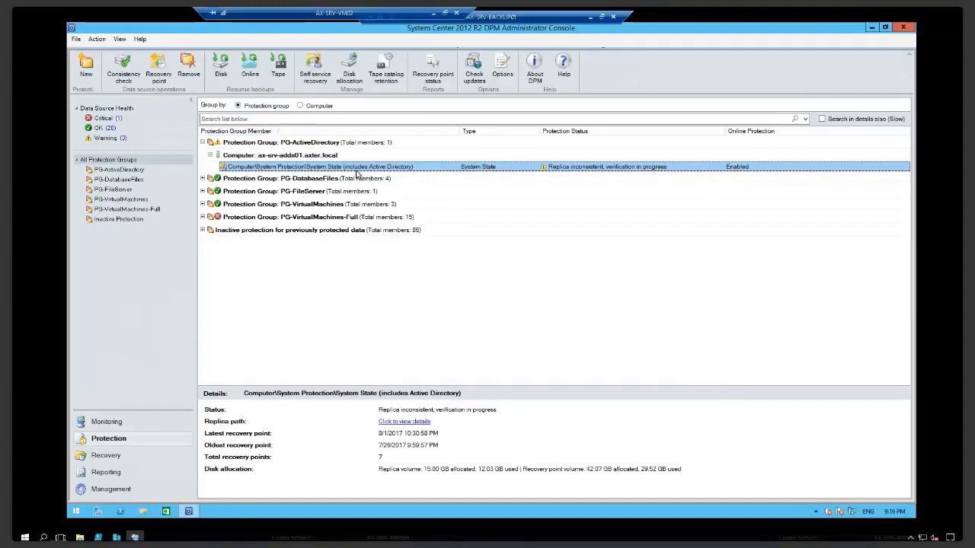
pyautogui.click(317, 147)
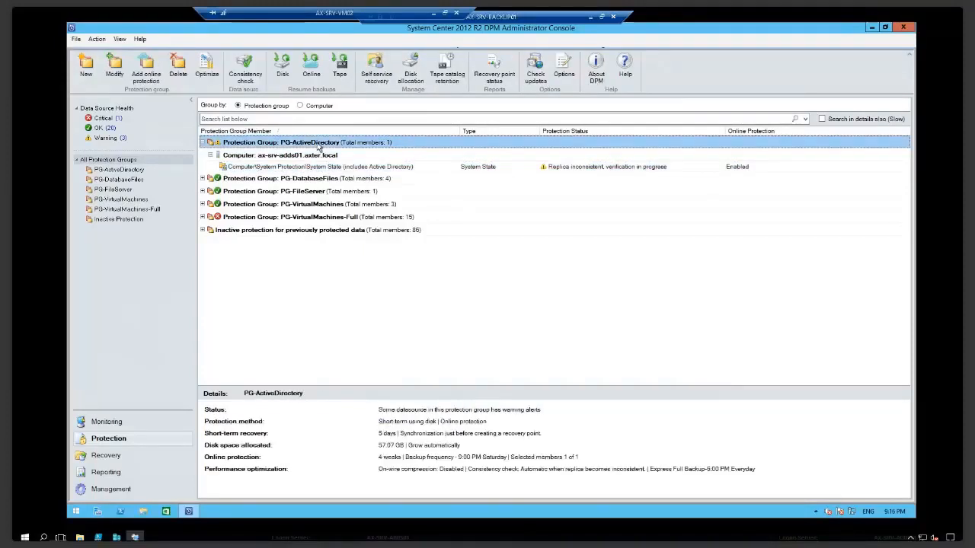
# Open PG-ActiveDirectory in the Modify Group wizard and keep its current members.
pyautogui.rightClick(336, 144)
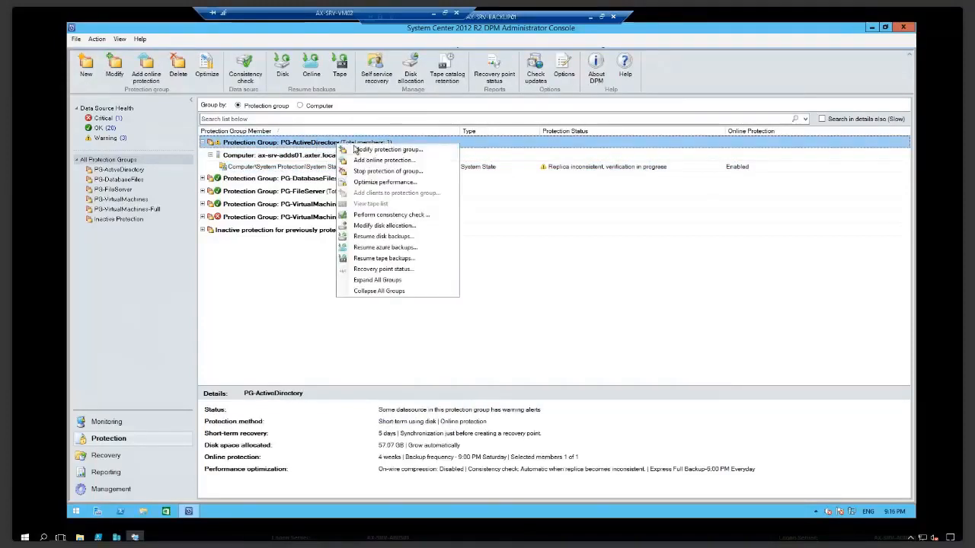
pyautogui.click(366, 151)
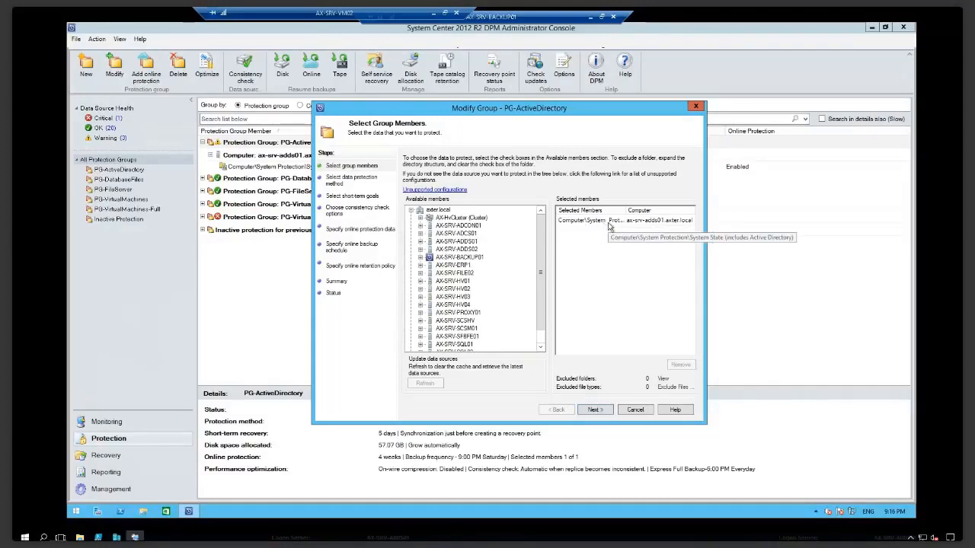
pyautogui.click(595, 410)
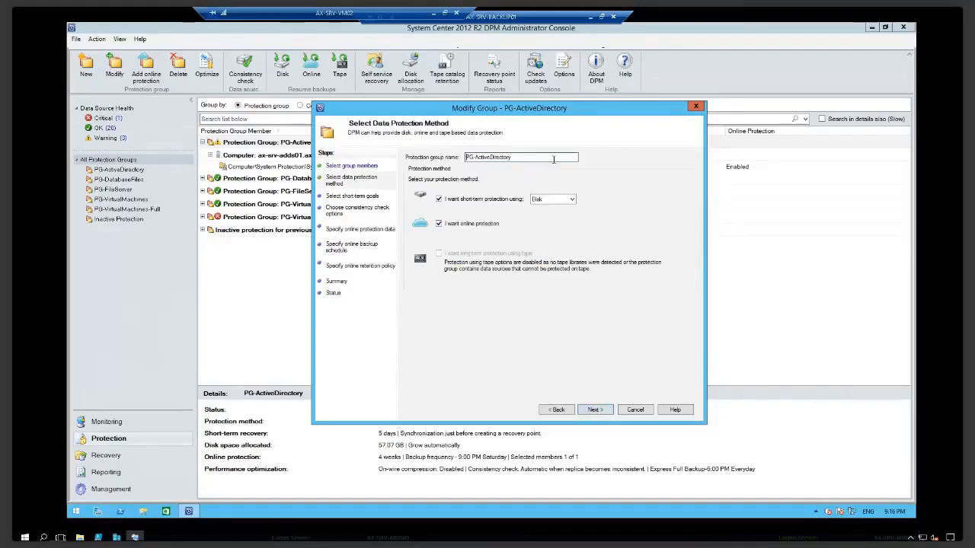
# Keep PG-ActiveDirectory's short-term protection on Disk, alongside online protection.
pyautogui.moveTo(526, 156); pyautogui.dragTo(454, 177)
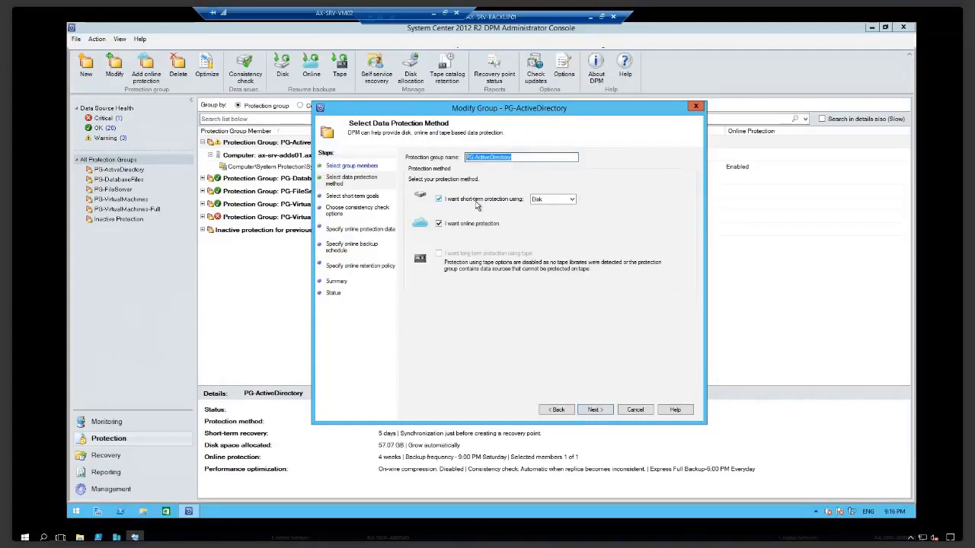
pyautogui.click(553, 200)
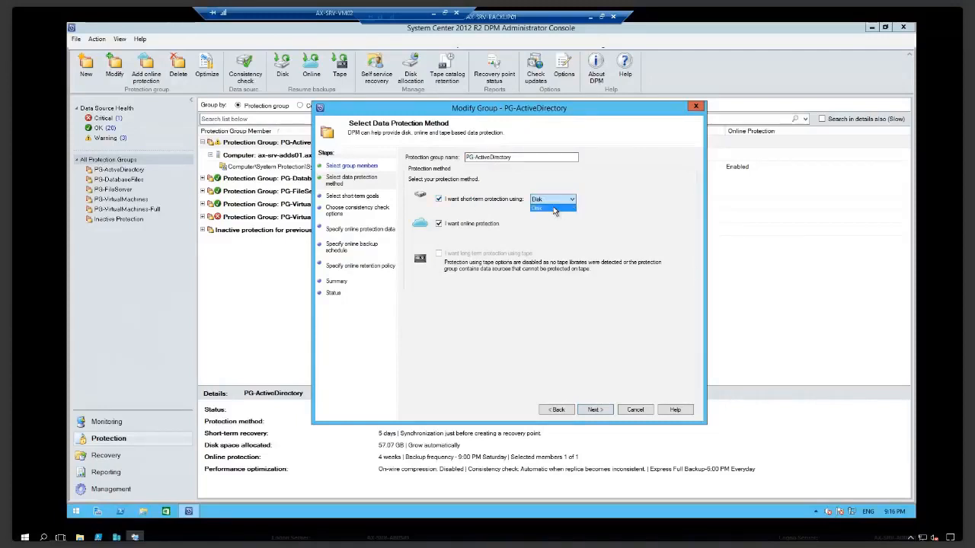
pyautogui.click(616, 206)
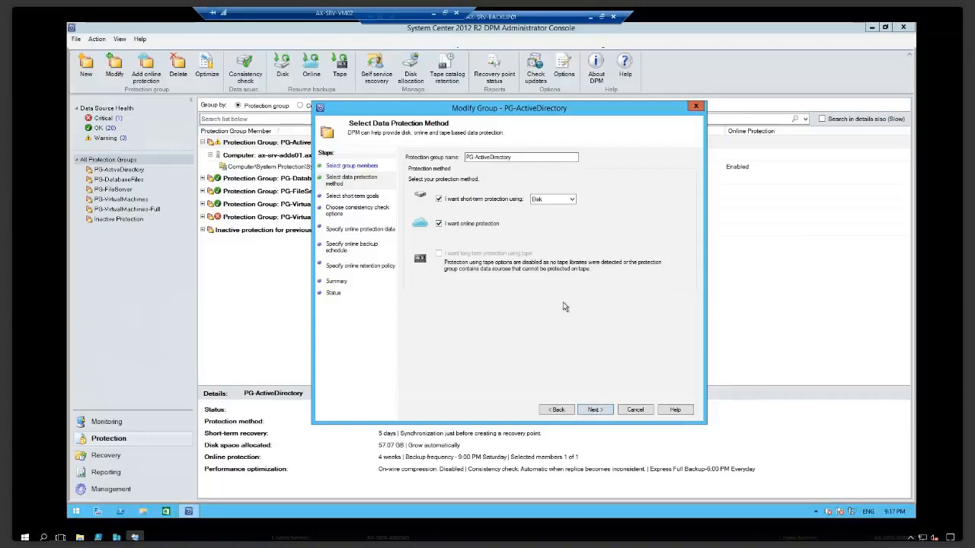
pyautogui.click(595, 410)
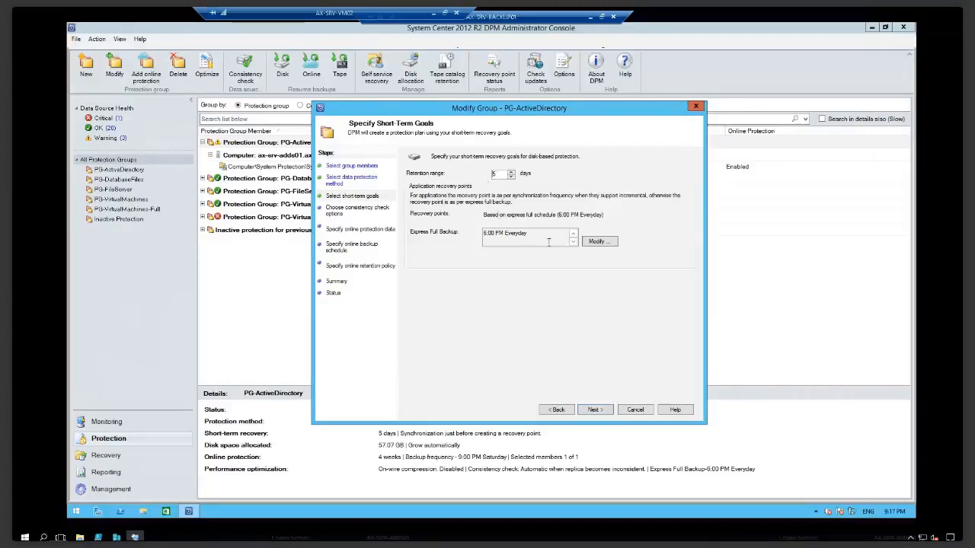
# Accept the 5-day retention and 6:00 PM everyday express full backup unchanged.
pyautogui.moveTo(539, 236); pyautogui.dragTo(438, 233)
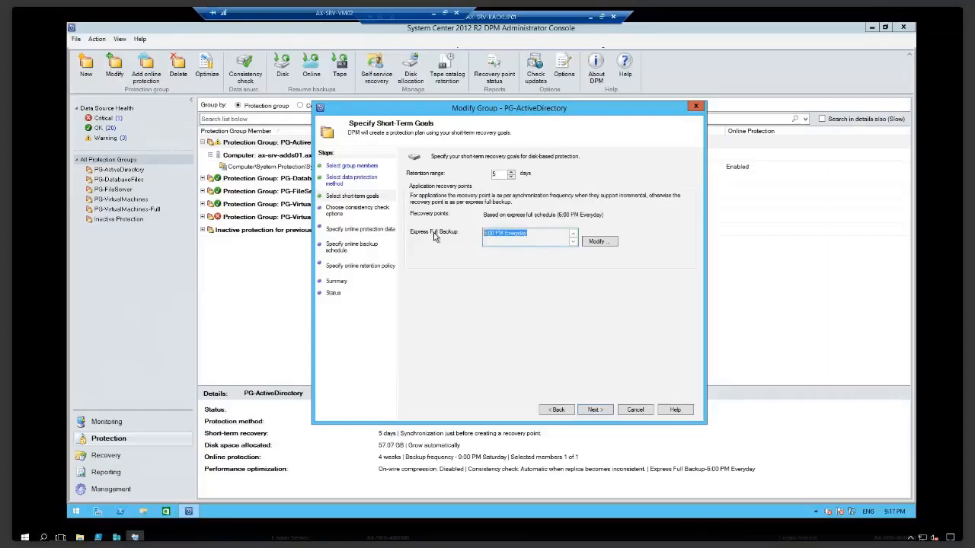
pyautogui.click(536, 233)
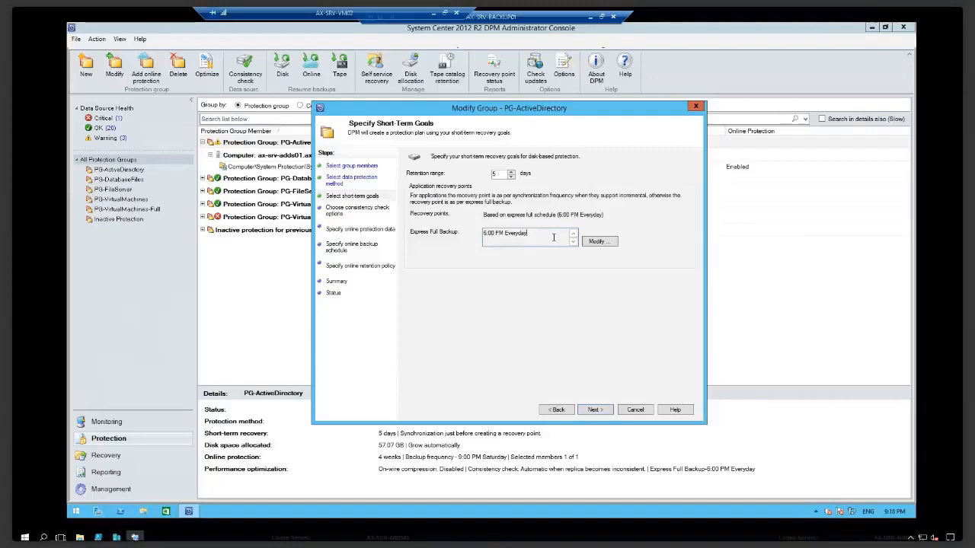
pyautogui.click(595, 411)
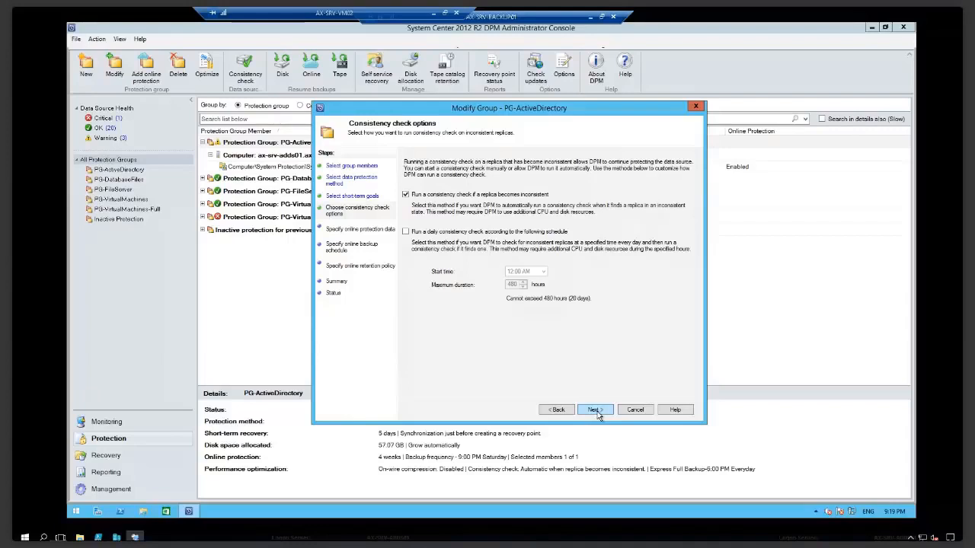
# Pass consistency and online data pages, keeping online backups every 1 week on Saturday, second time None.
pyautogui.click(595, 410)
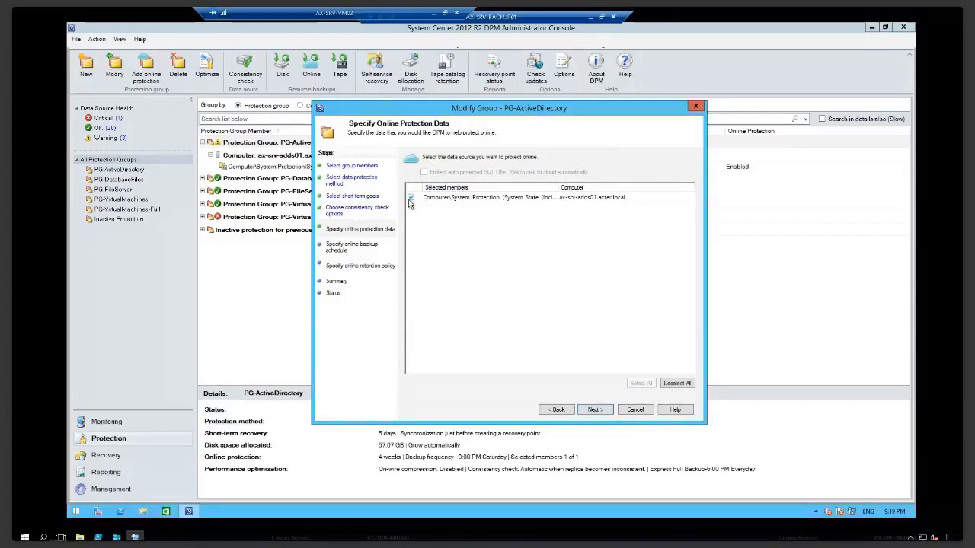
pyautogui.click(599, 411)
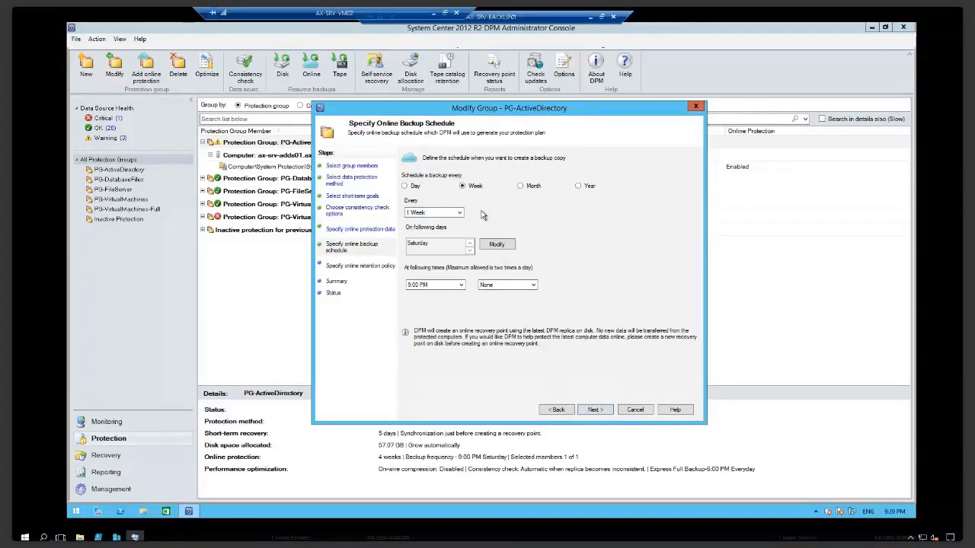
pyautogui.click(442, 216)
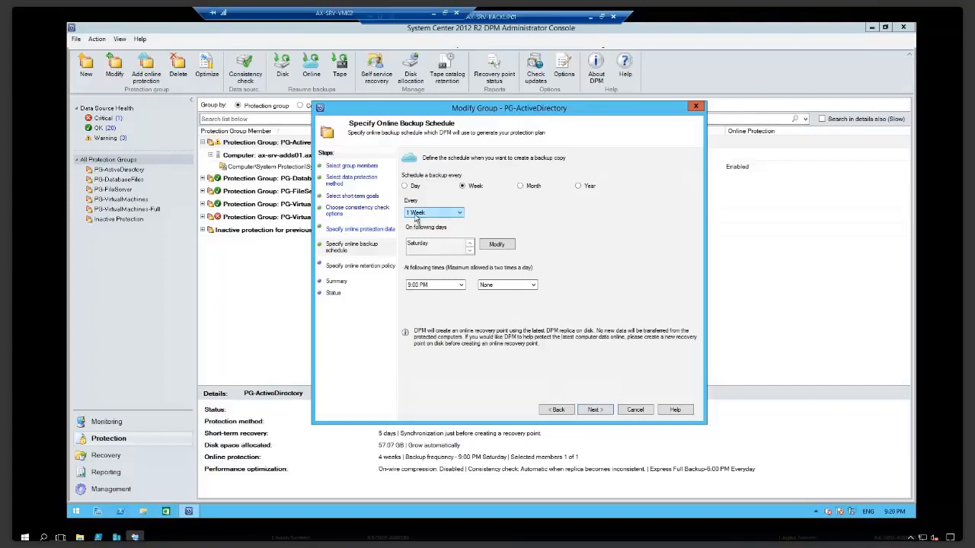
pyautogui.click(423, 221)
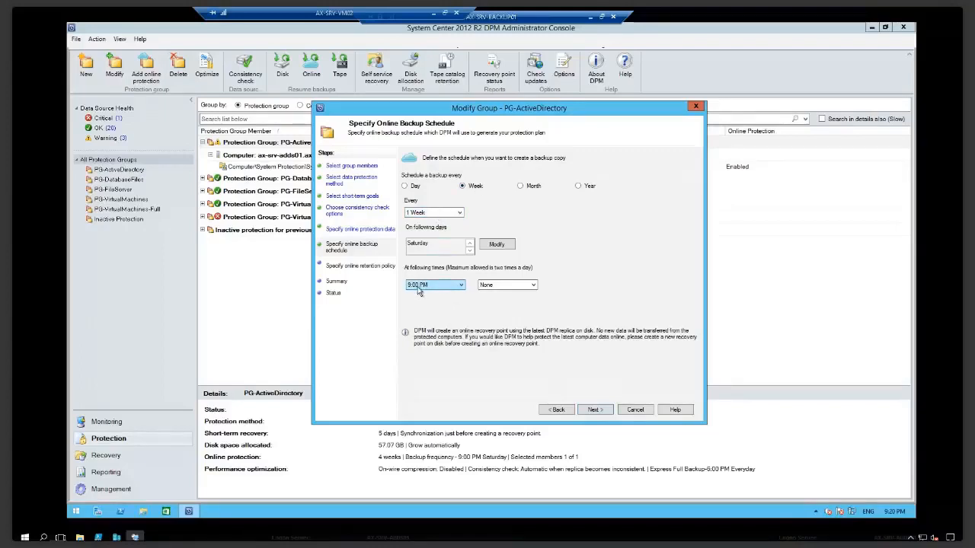
pyautogui.click(500, 286)
pyautogui.click(501, 286)
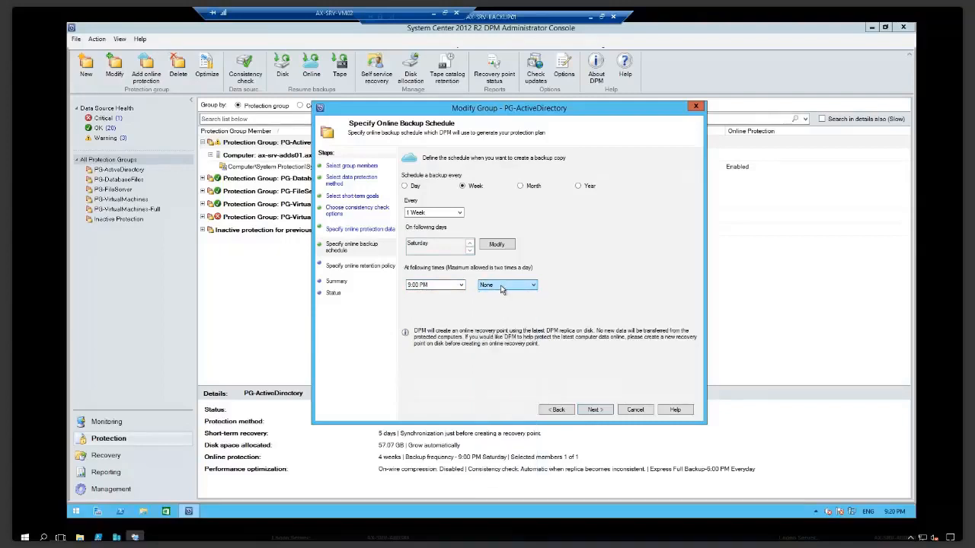
pyautogui.click(417, 243)
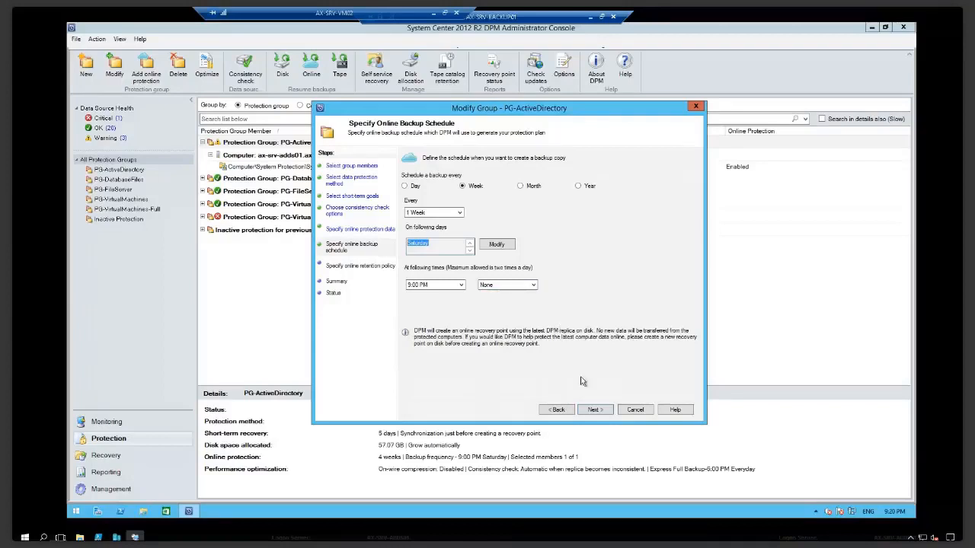
pyautogui.click(595, 410)
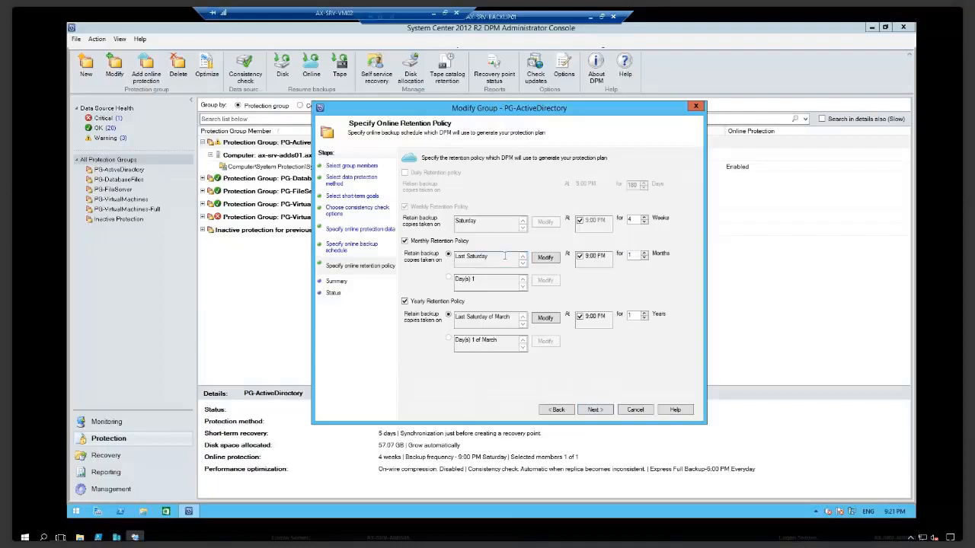
# Change PG-ActiveDirectory's yearly online retention to 3 years.
pyautogui.moveTo(504, 256); pyautogui.dragTo(455, 257)
pyautogui.click(634, 316)
pyautogui.press('BackSpace')
pyautogui.write('3')
# Discard the PG-ActiveDirectory changes and start a new protection group from the All Protection Groups view.
pyautogui.click(632, 410)
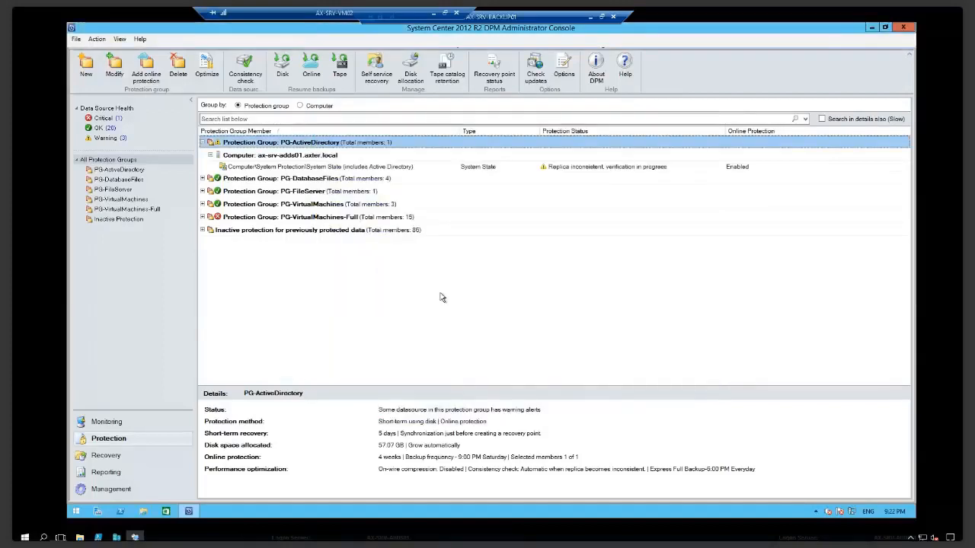
pyautogui.click(137, 169)
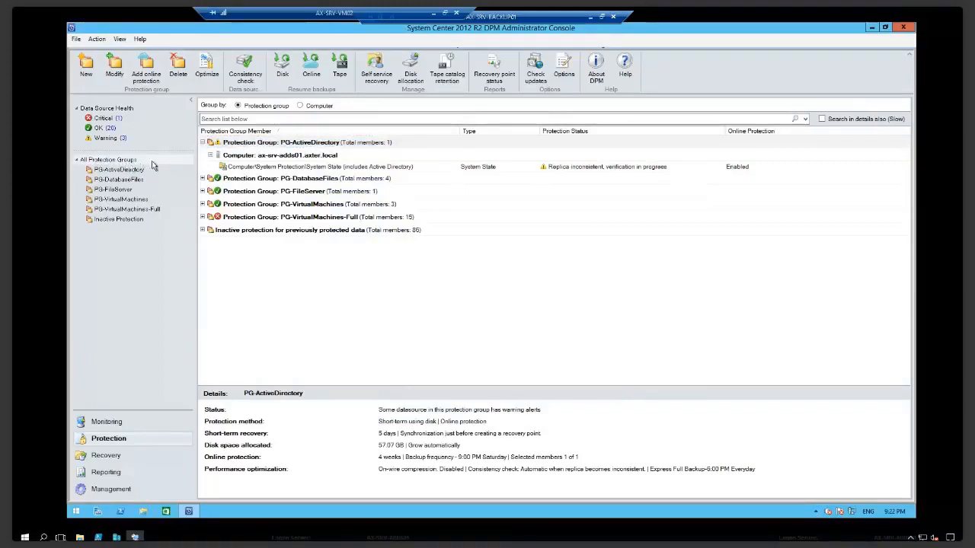
pyautogui.click(177, 162)
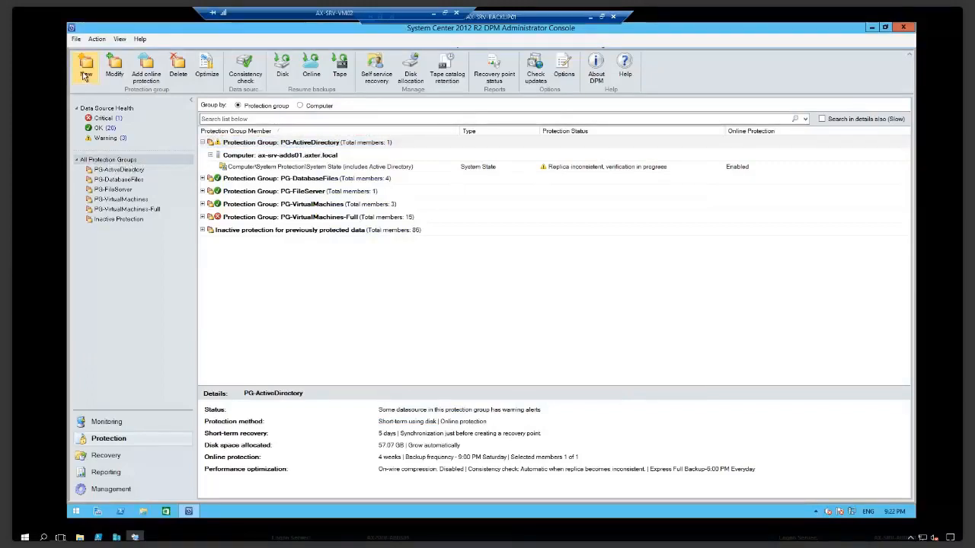
pyautogui.click(85, 74)
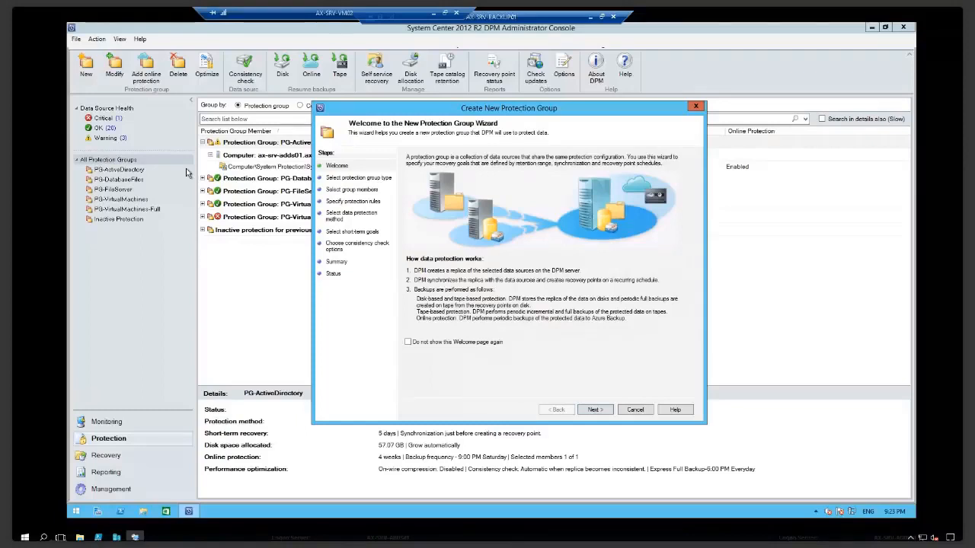
# Move past the Welcome page, keeping Servers as the protection group type.
pyautogui.click(597, 411)
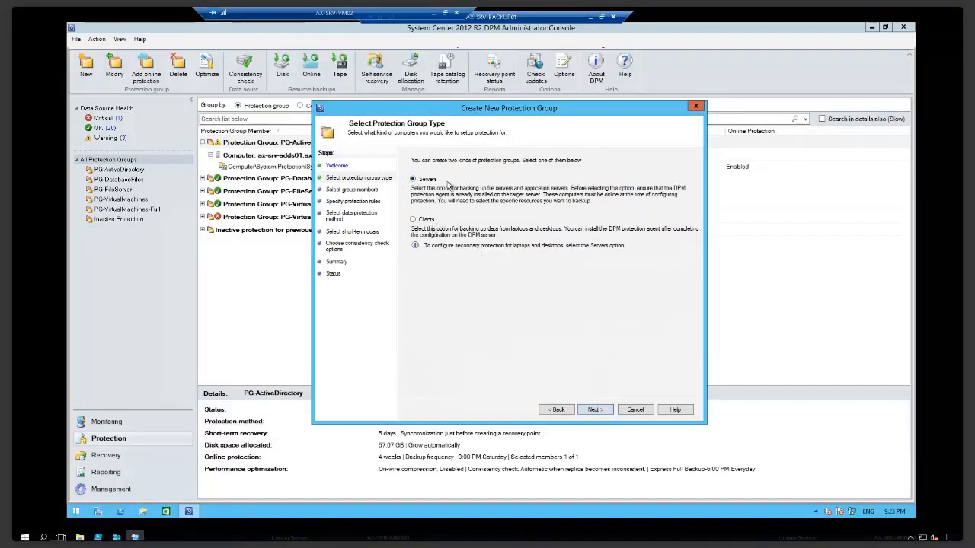
pyautogui.click(595, 410)
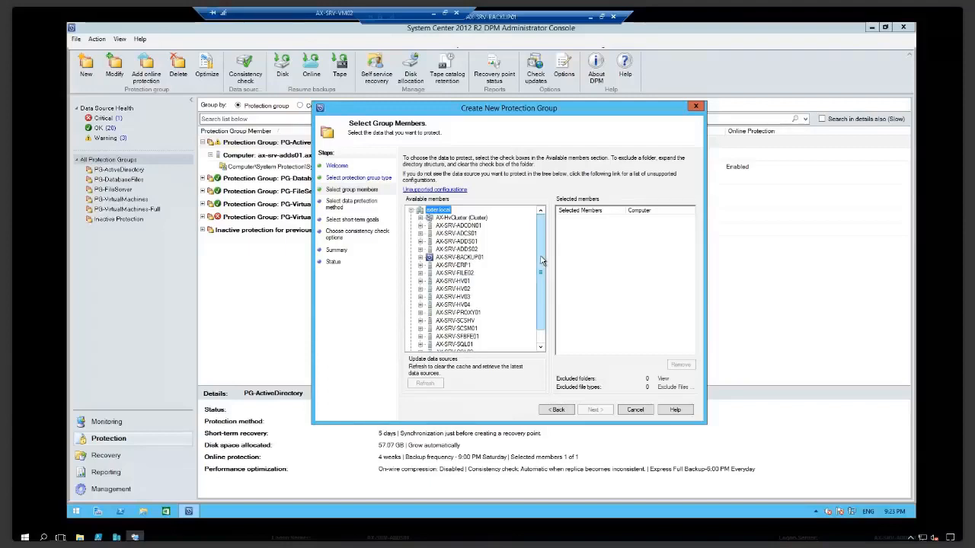
# Collapse the domain list and browse AX-SRV-SFBED01's SQL servers, shares and volumes under Workgroup.
pyautogui.moveTo(541, 256); pyautogui.dragTo(545, 231)
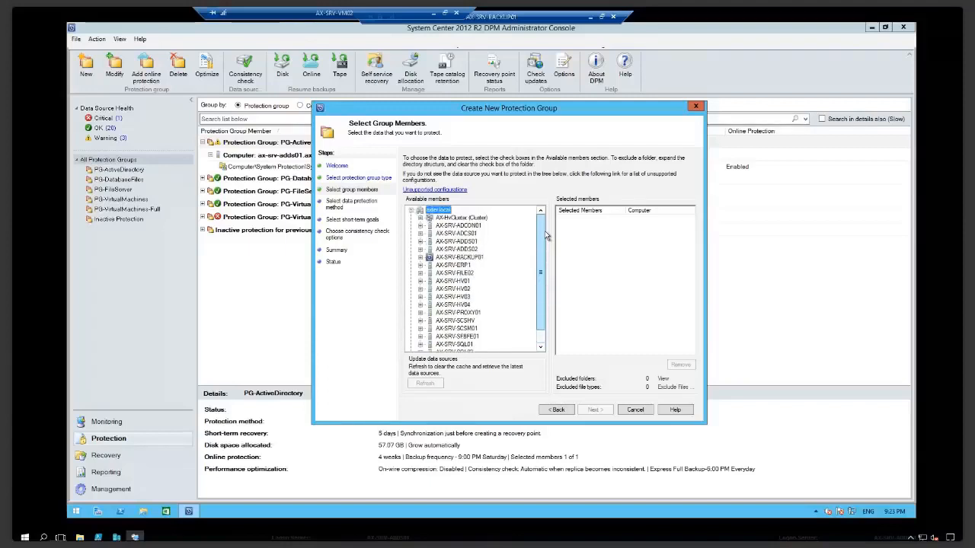
pyautogui.click(411, 211)
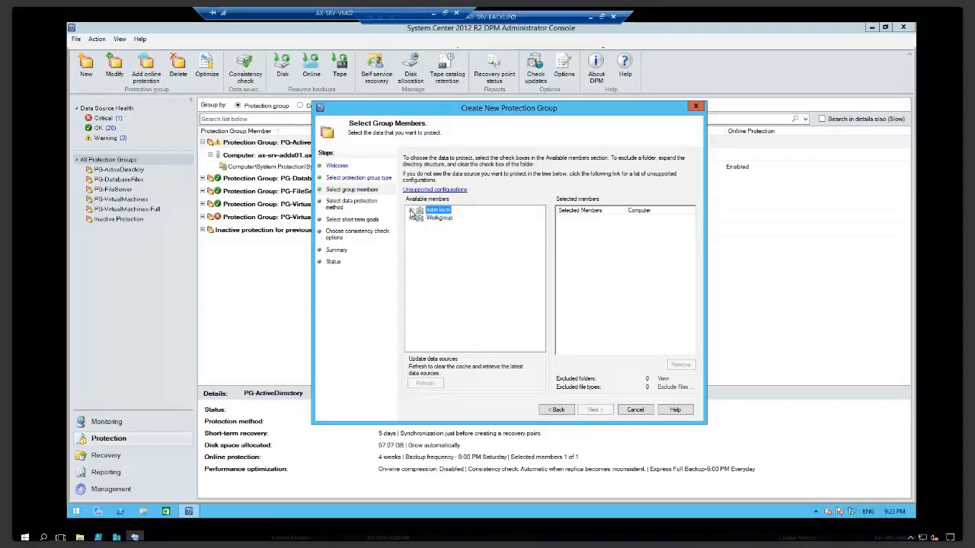
pyautogui.click(411, 218)
pyautogui.click(421, 226)
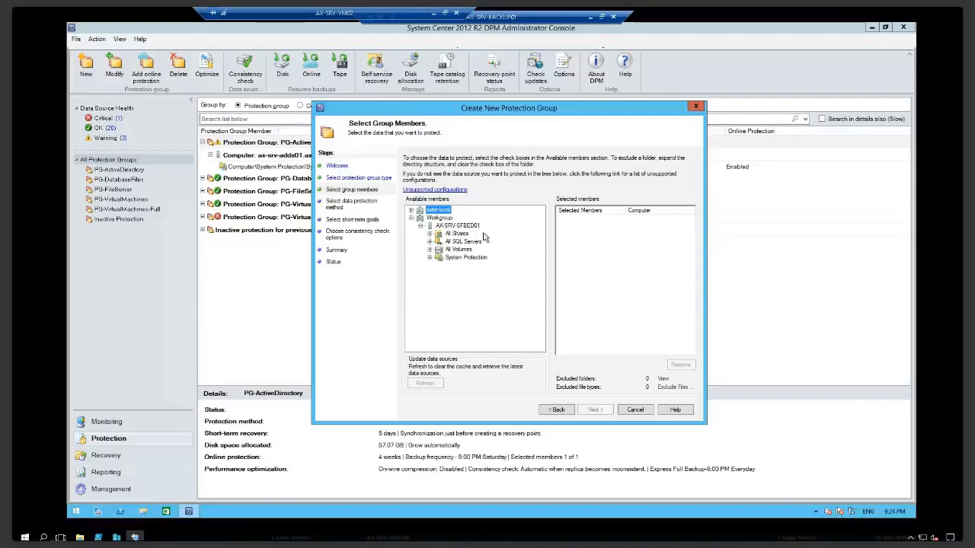
pyautogui.click(430, 241)
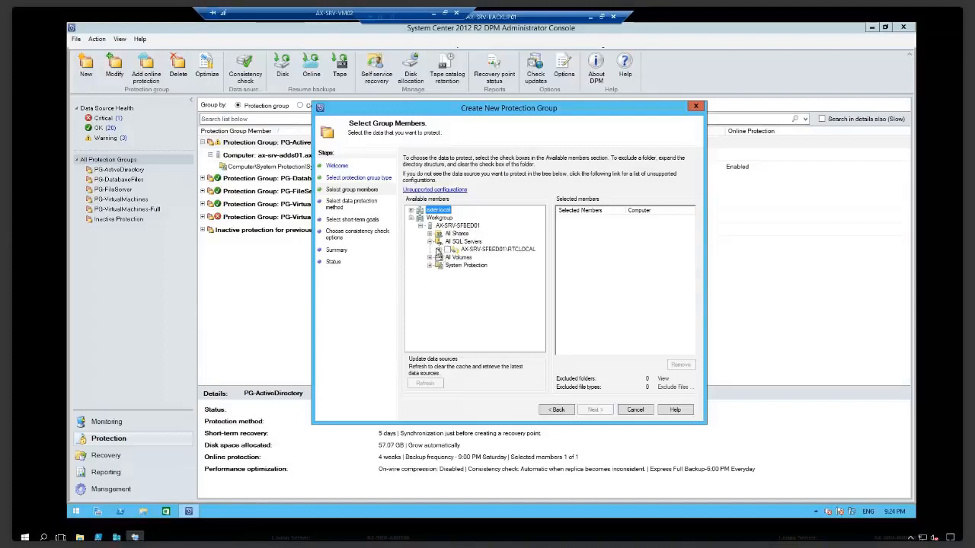
pyautogui.click(430, 234)
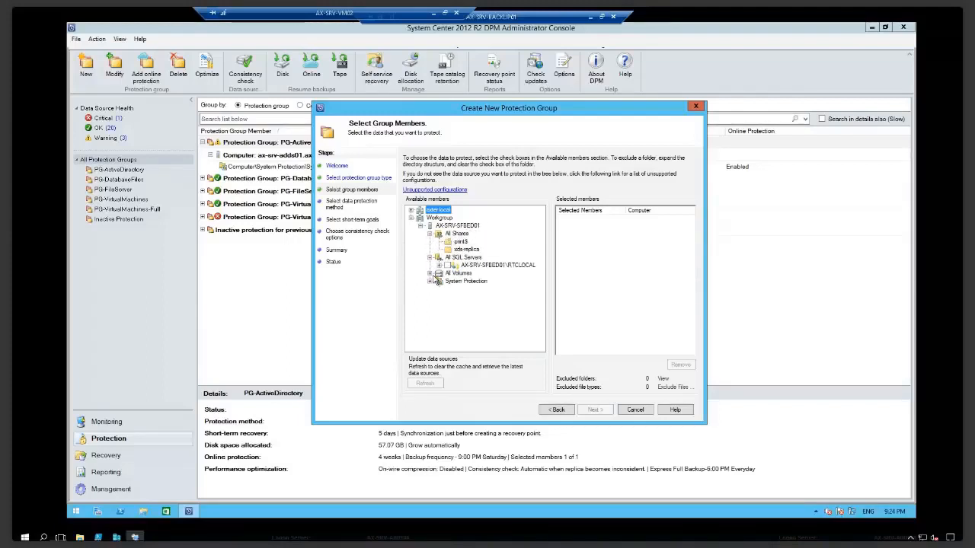
pyautogui.click(430, 274)
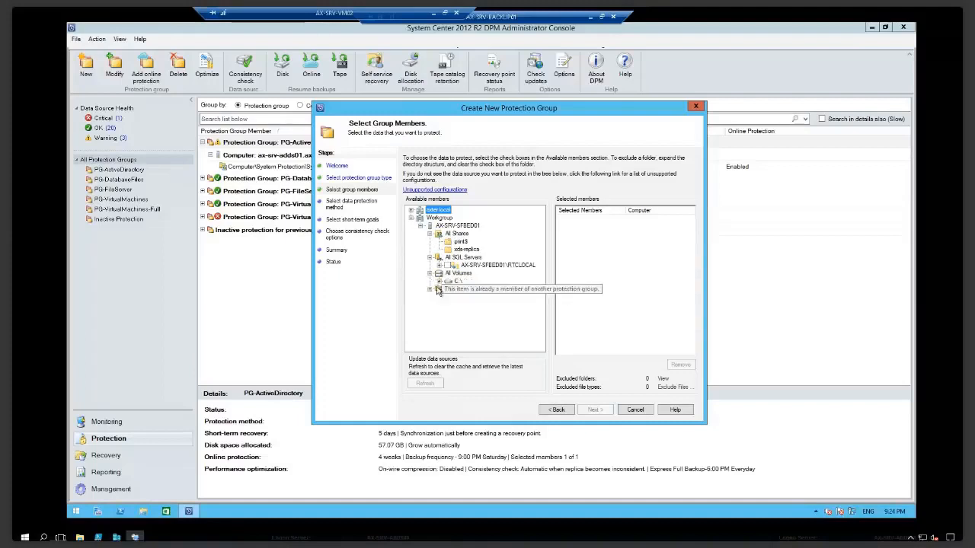
pyautogui.click(429, 234)
pyautogui.click(429, 241)
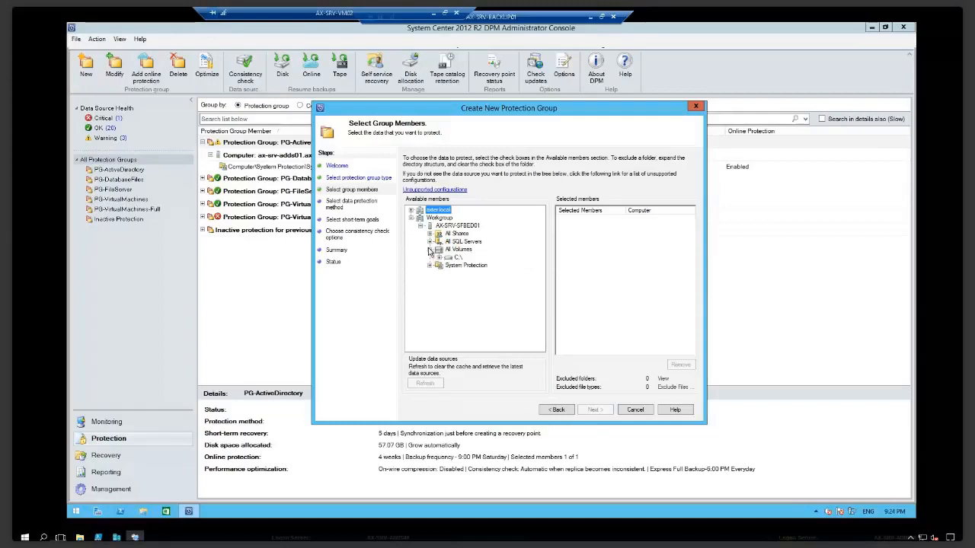
pyautogui.click(429, 250)
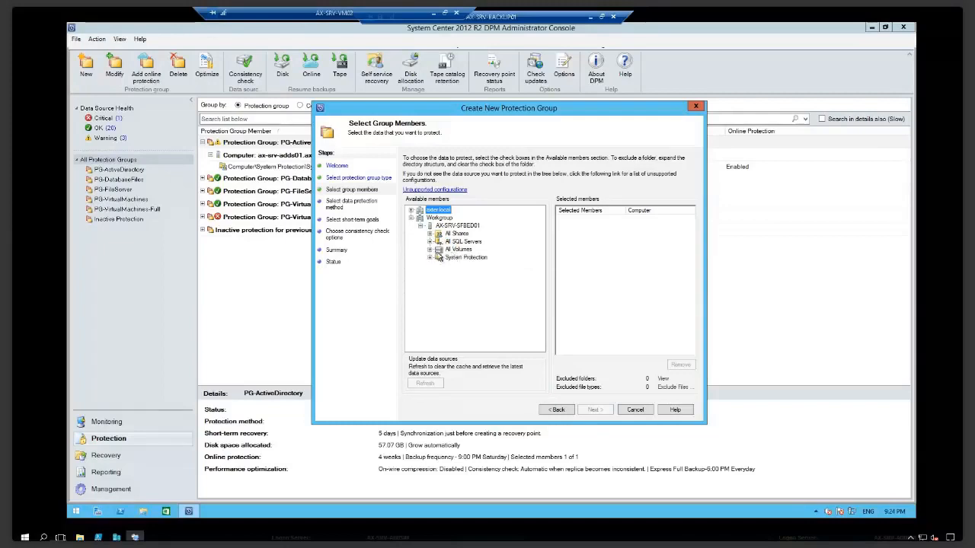
# Reveal AX-SRV-SFBED01's drive C:\, System State, RTCLOCAL SQL instance and shares.
pyautogui.click(430, 250)
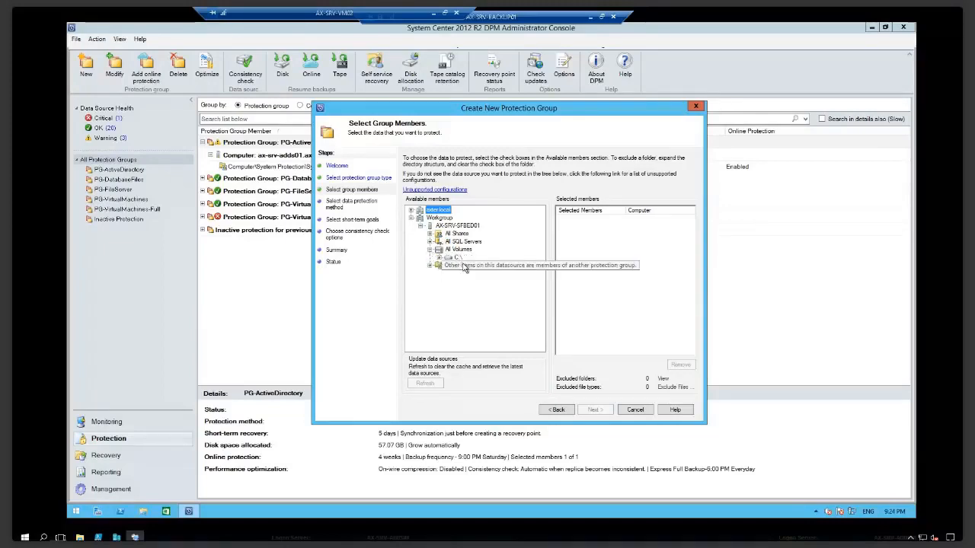
pyautogui.click(430, 266)
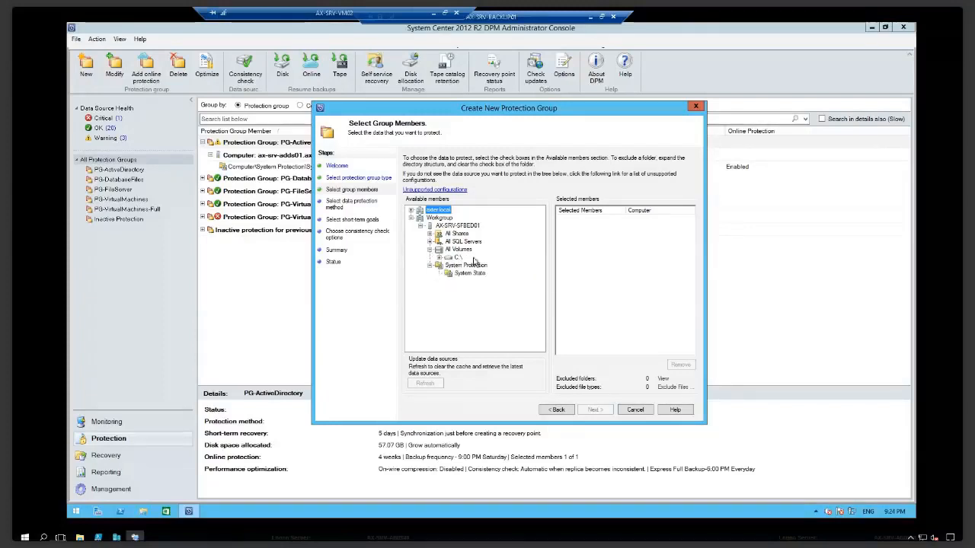
pyautogui.click(429, 241)
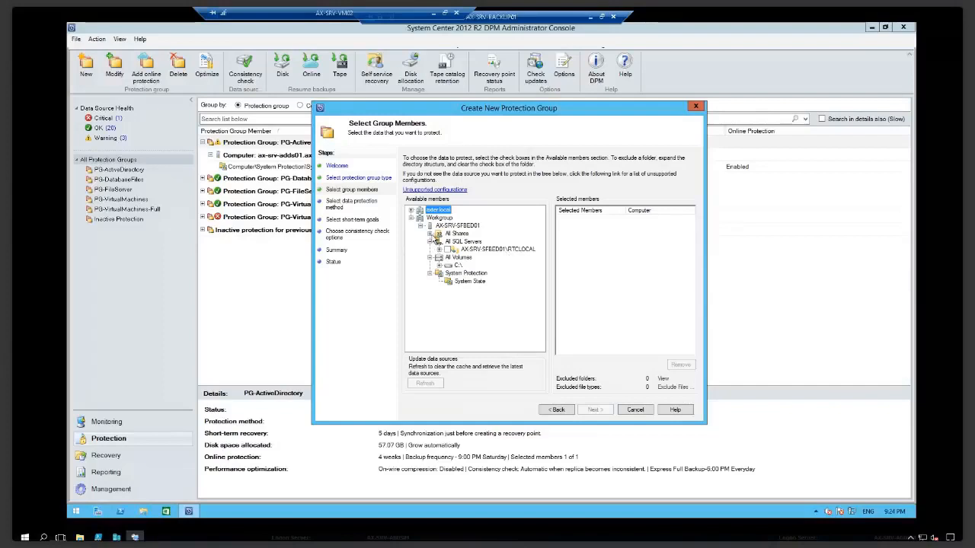
pyautogui.click(430, 234)
# Collapse Workgroup and list the axter.local domain's servers instead.
pyautogui.moveTo(469, 244)
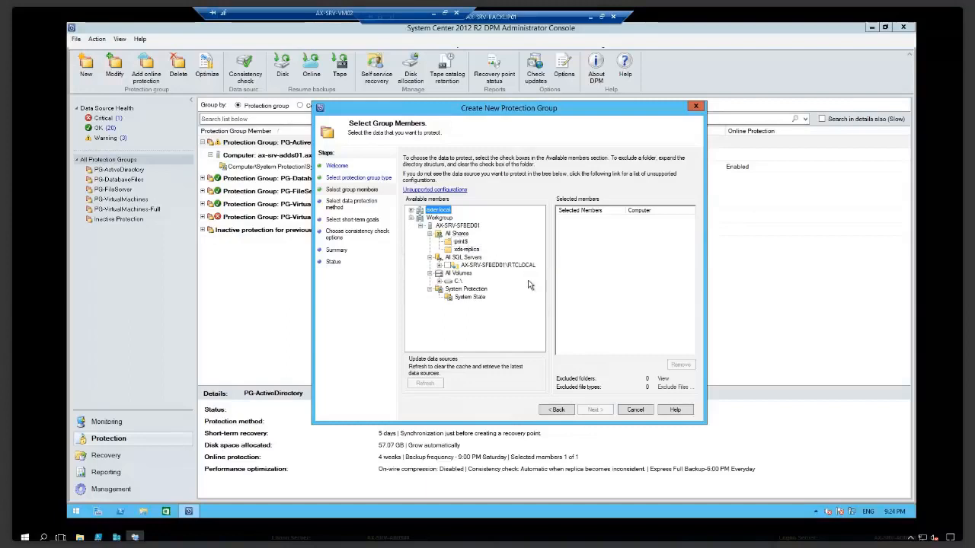
pyautogui.moveTo(532, 303)
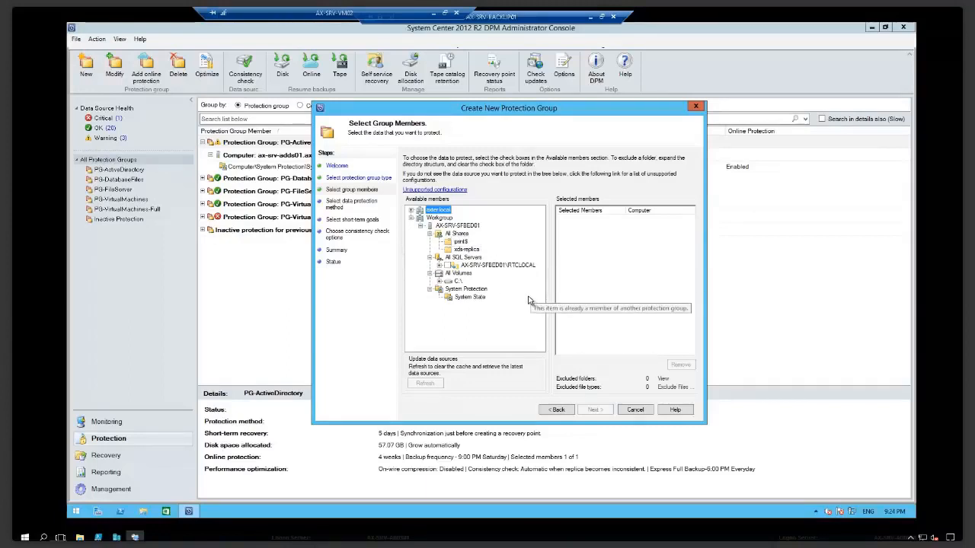
pyautogui.moveTo(428, 239)
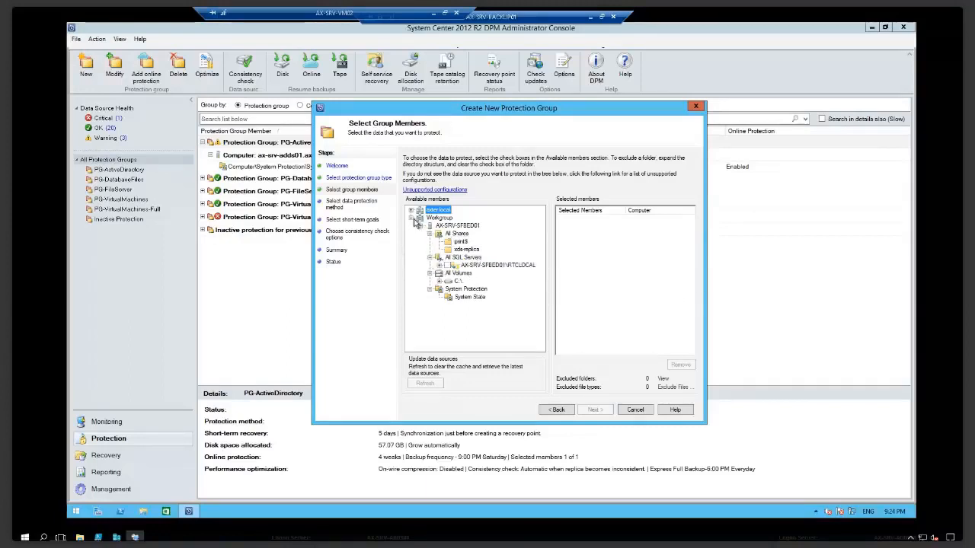
pyautogui.click(412, 218)
pyautogui.click(411, 210)
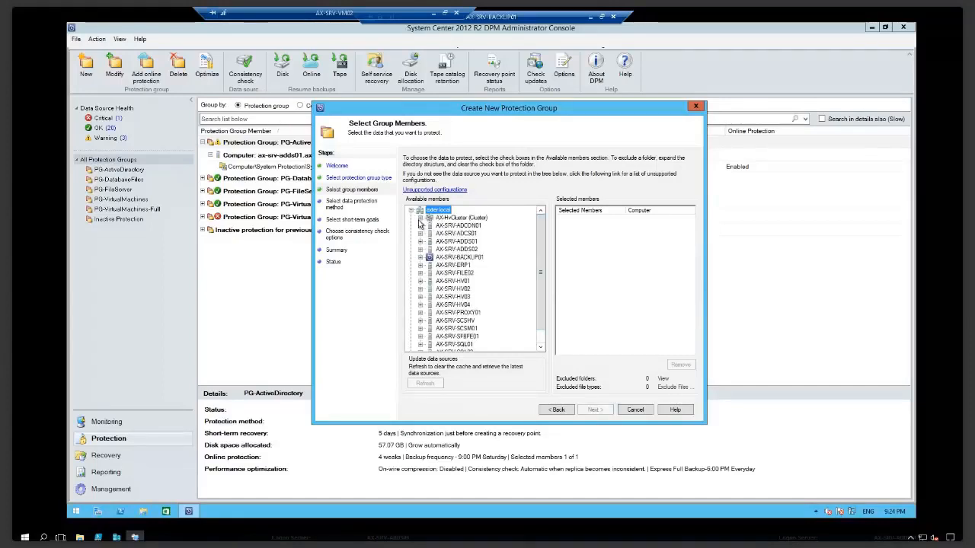
# Expand AX-HvCluster (Cluster) in Available members to list its servers down to AX-SRV-SCSM01.
pyautogui.moveTo(425, 221)
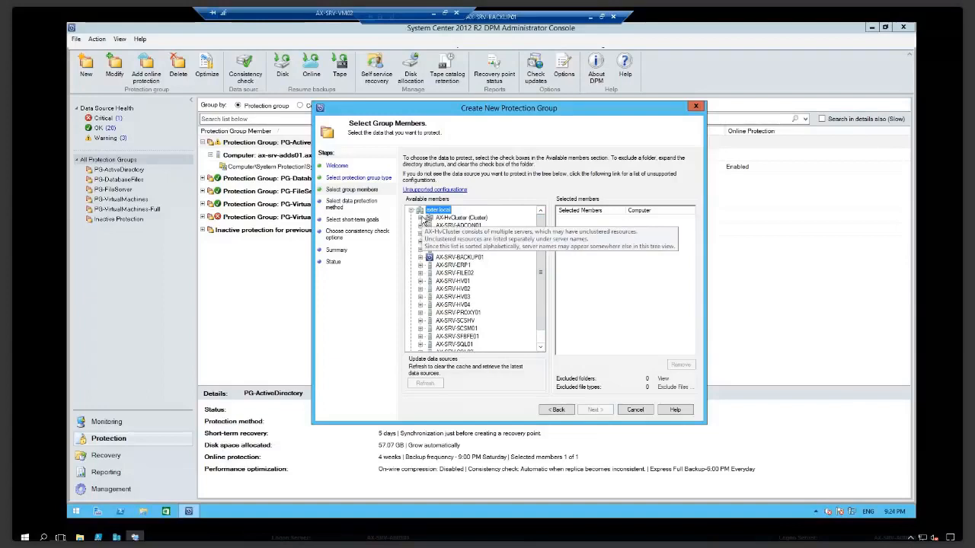
pyautogui.click(422, 219)
pyautogui.moveTo(458, 223)
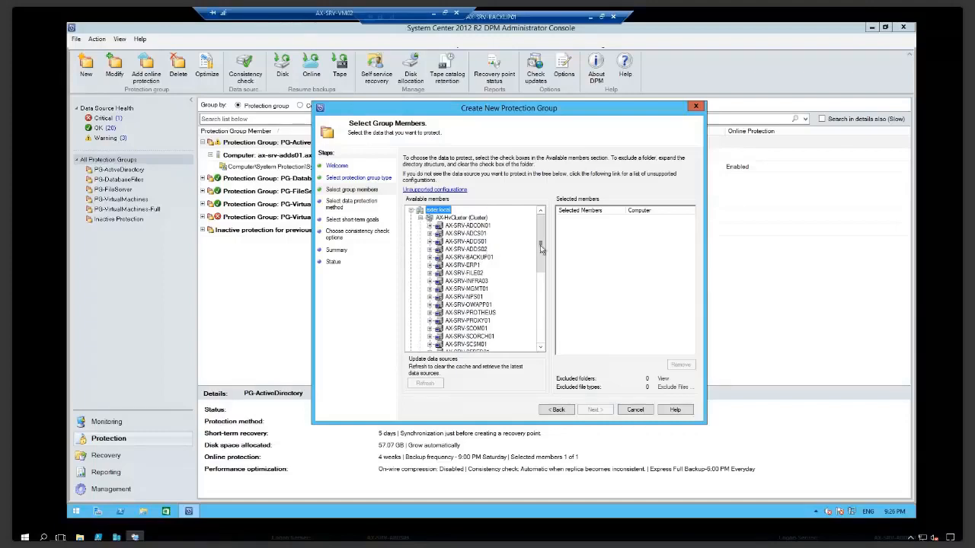
# Tick then untick the AX-SRV-ADCON01 virtual machine under HyperV, and collapse AX-HvCluster.
pyautogui.click(430, 227)
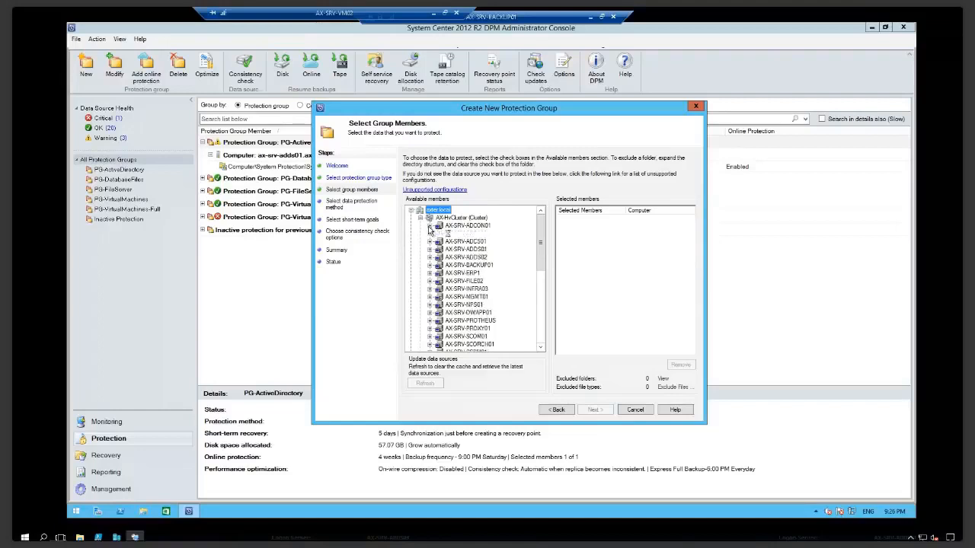
pyautogui.click(438, 234)
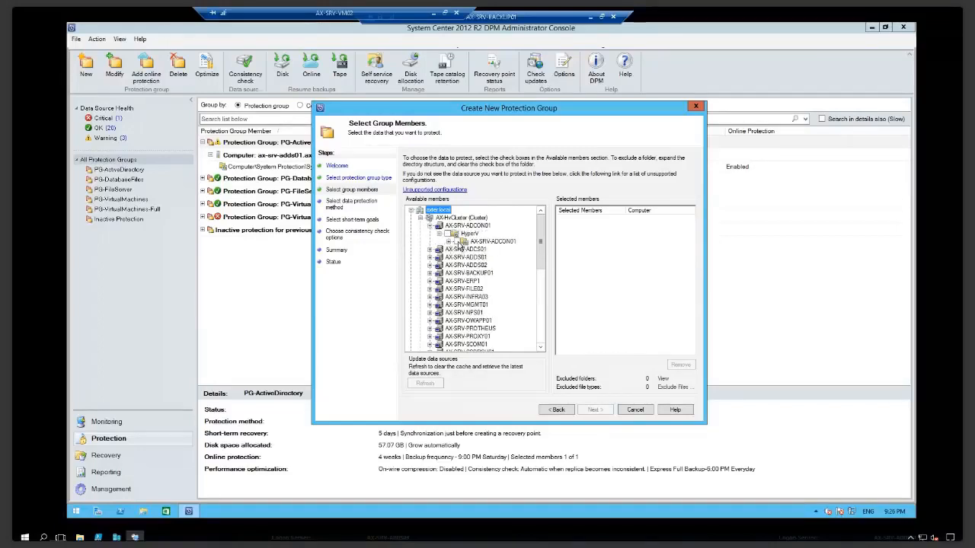
pyautogui.click(456, 242)
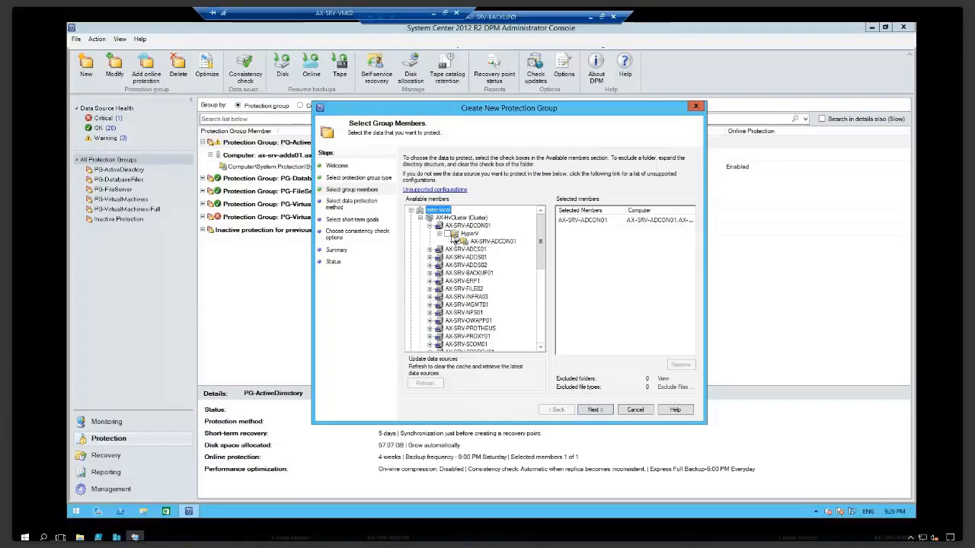
pyautogui.click(456, 242)
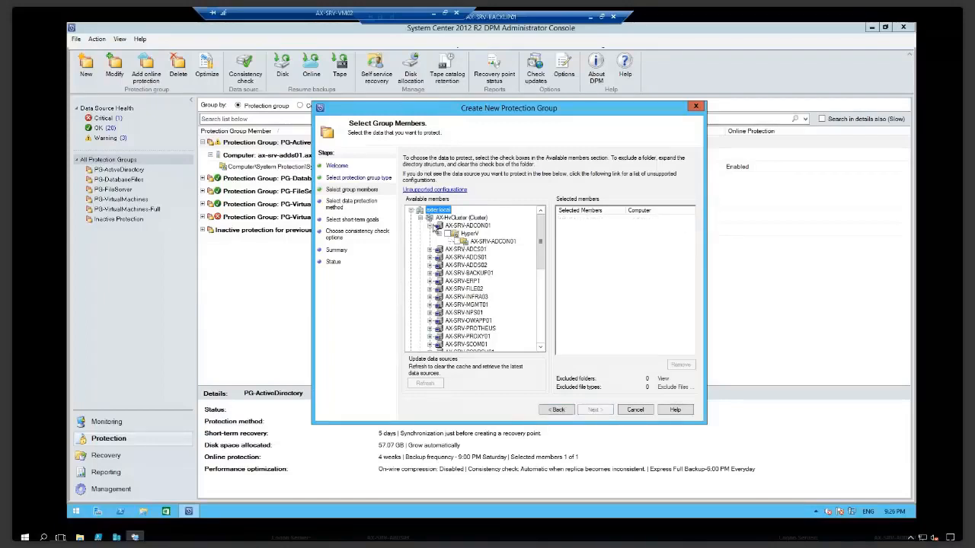
pyautogui.click(420, 218)
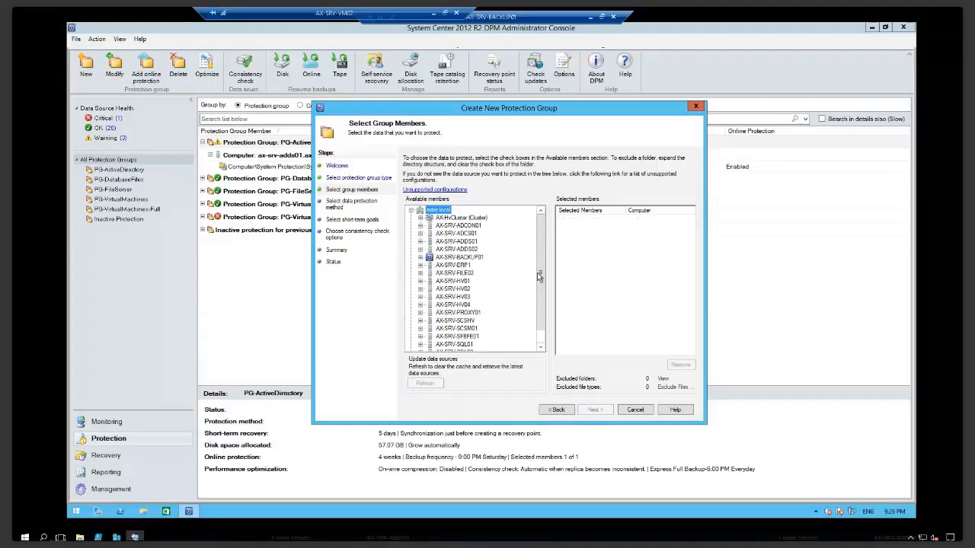
# Under AX-SRV-SQL01's ERP instance, clear the instance selection and select only the PROTHEUS11 database.
pyautogui.moveTo(541, 274); pyautogui.dragTo(541, 290)
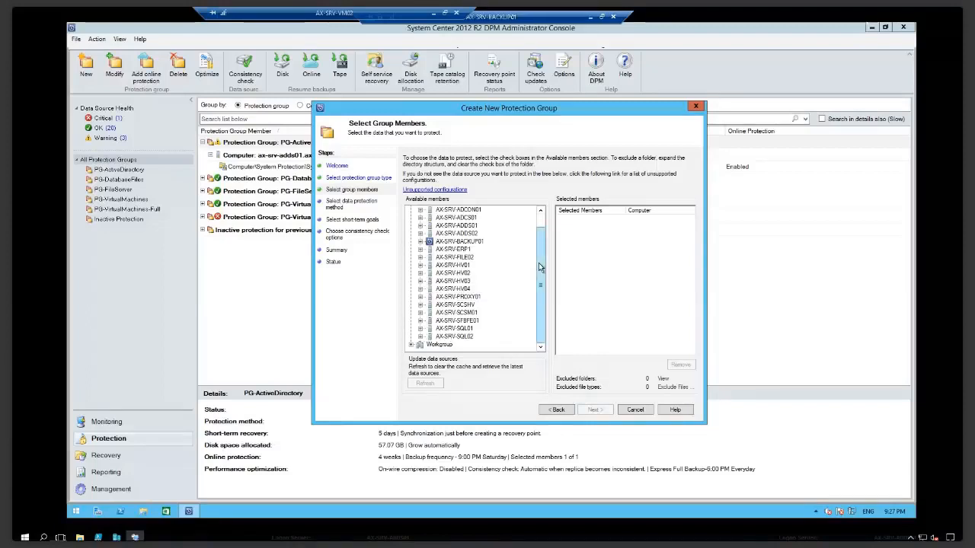
pyautogui.click(420, 330)
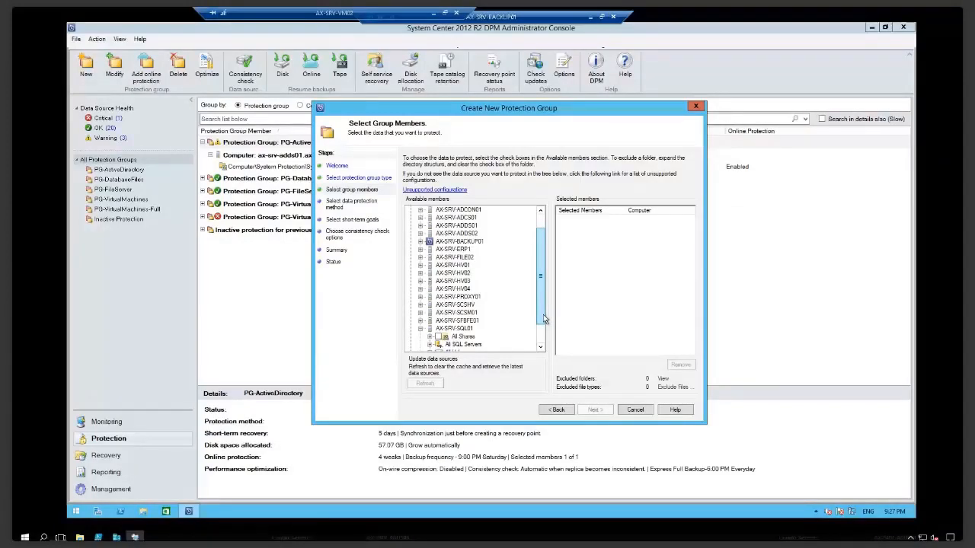
pyautogui.scroll(-2, 442, 320)
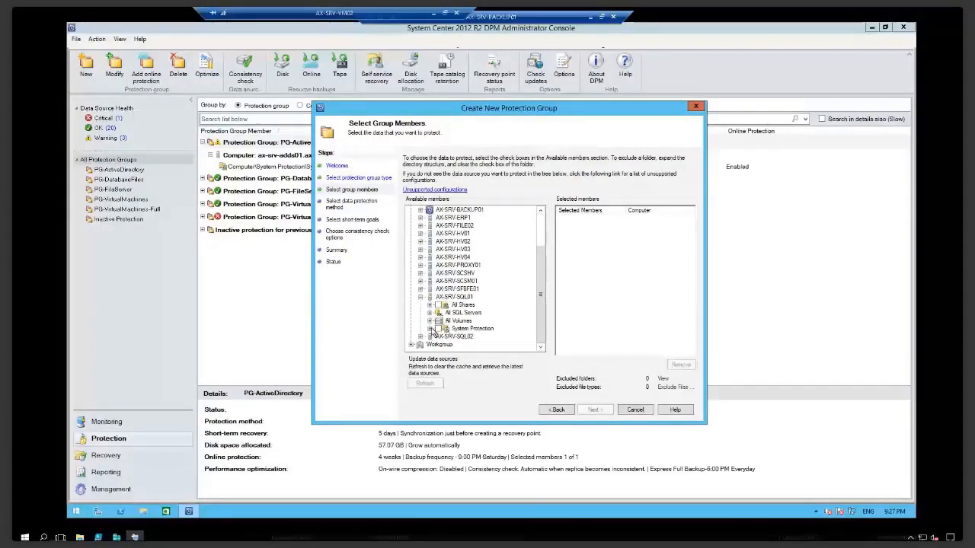
pyautogui.click(430, 312)
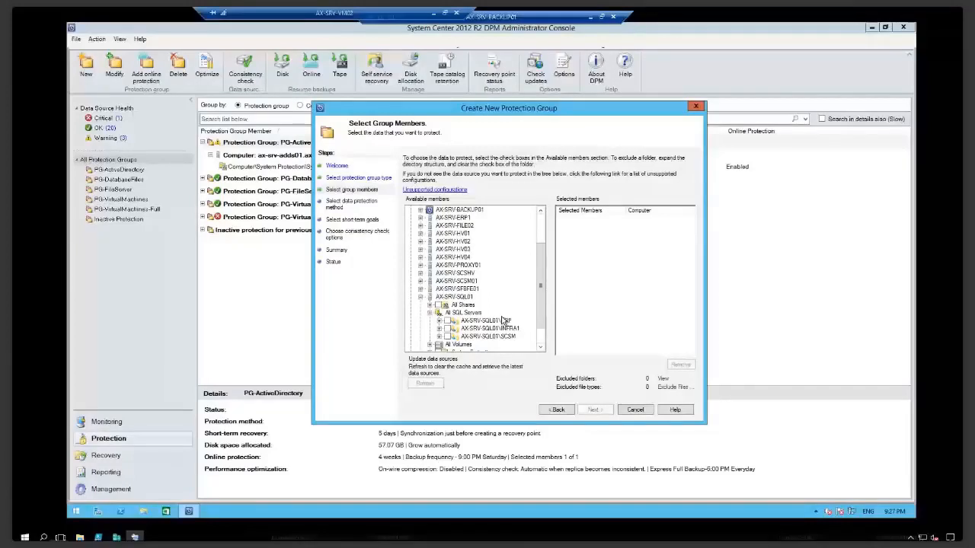
pyautogui.click(448, 321)
pyautogui.click(440, 323)
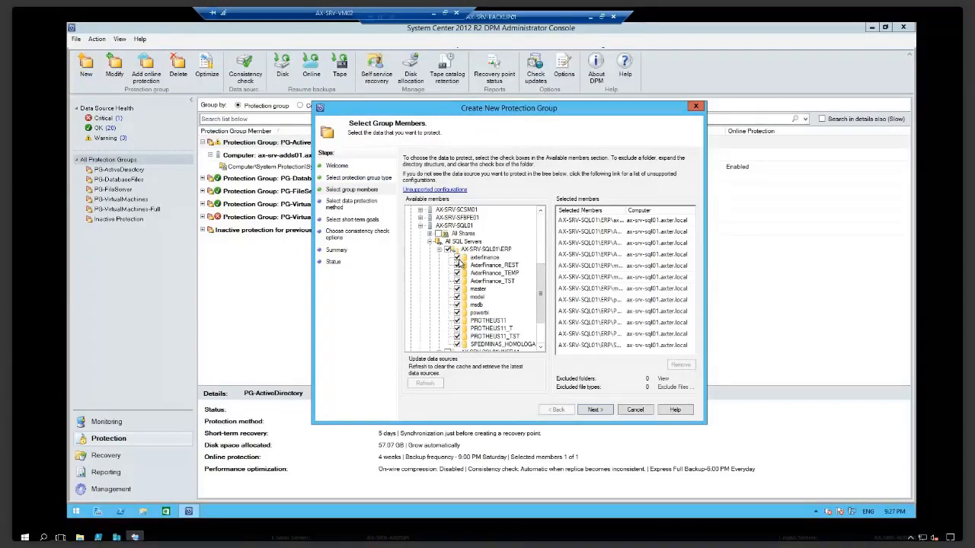
pyautogui.click(458, 345)
pyautogui.click(448, 249)
pyautogui.click(457, 321)
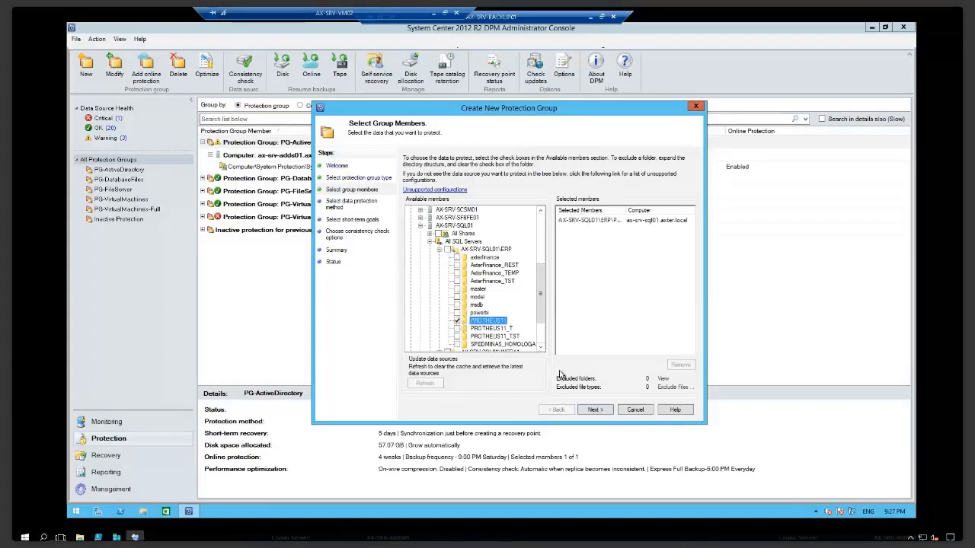
pyautogui.click(594, 410)
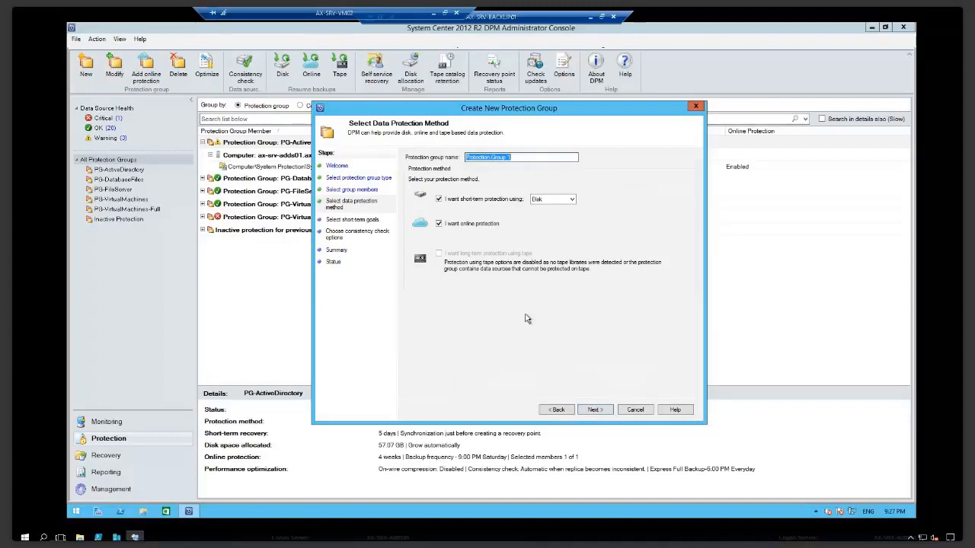
# Name the group PG-Protheus and enable online protection alongside short-term disk protection.
pyautogui.write('PG-Prother')
pyautogui.click(439, 224)
pyautogui.click(602, 409)
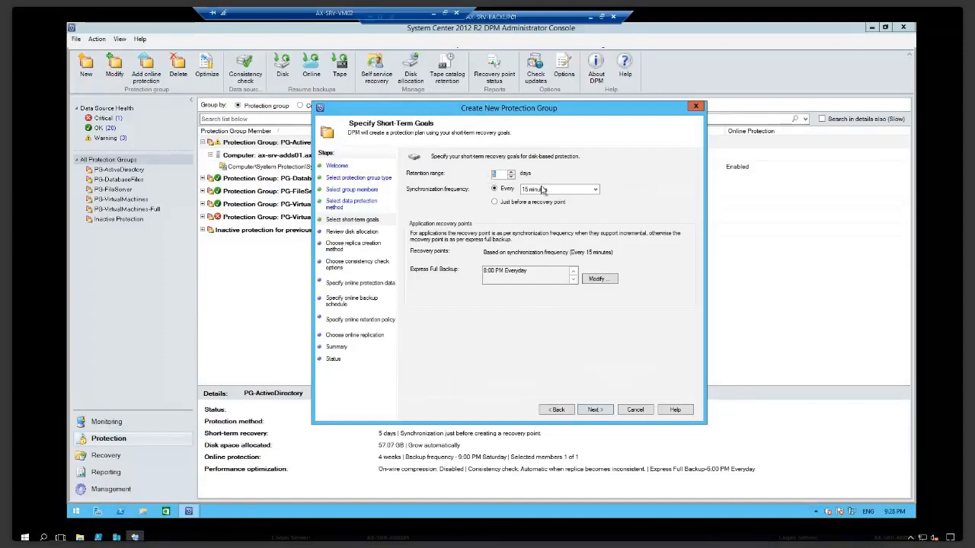
# Set a 7-day retention range and keep synchronization at every 15 minutes.
pyautogui.write('1')
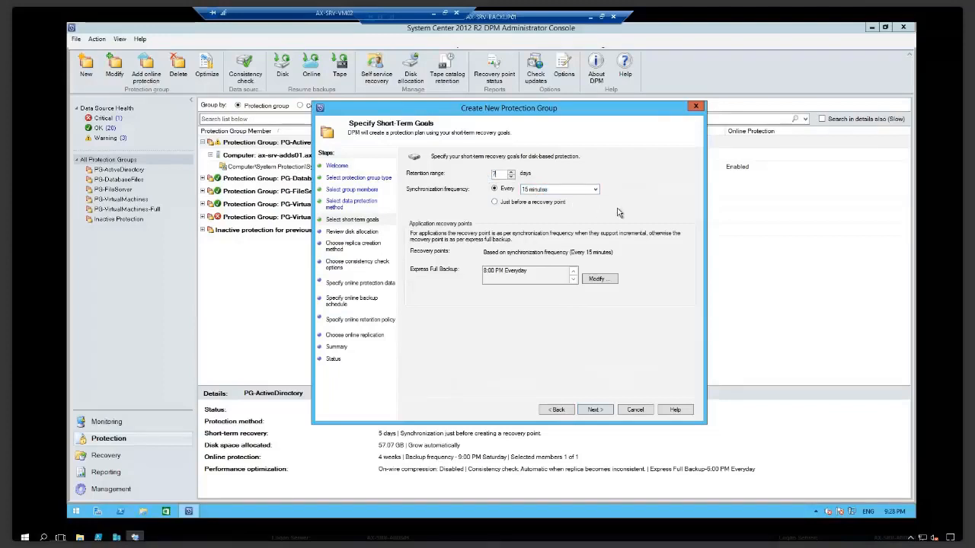
pyautogui.click(583, 192)
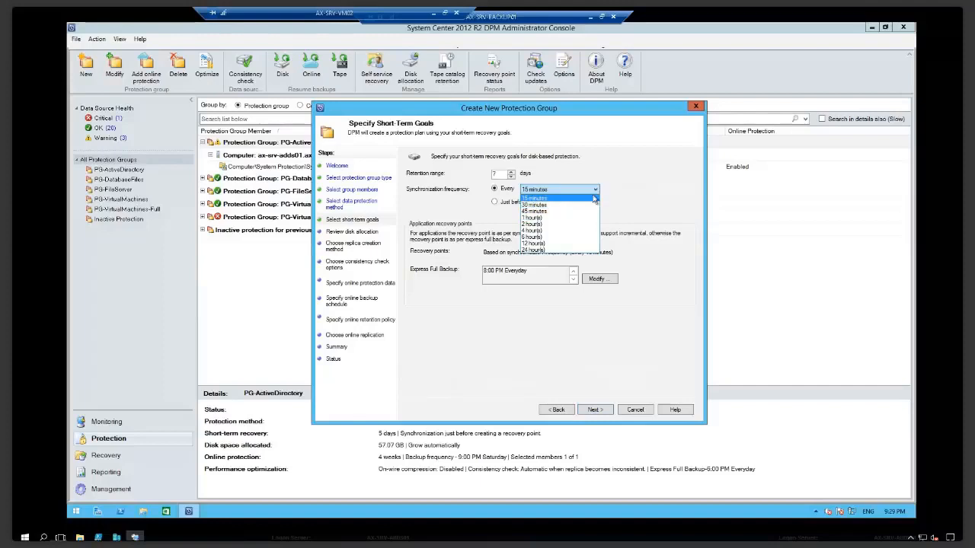
pyautogui.click(546, 199)
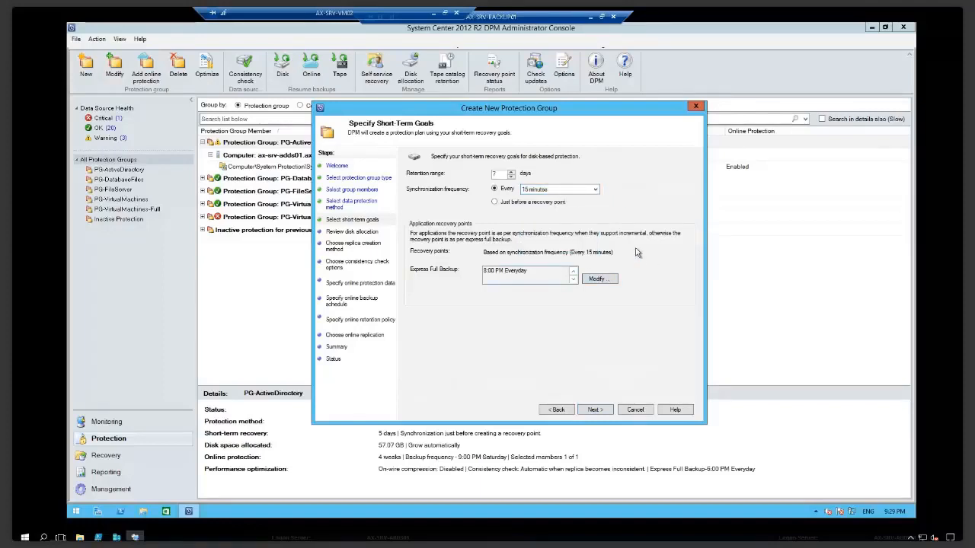
# Replace the 8:00 PM express full backup time with 11:00 PM daily.
pyautogui.click(599, 279)
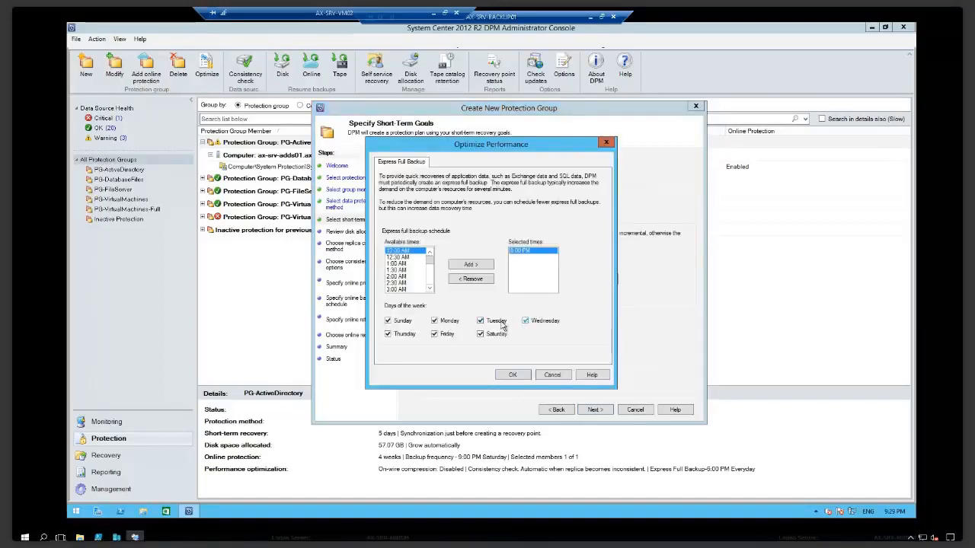
pyautogui.click(472, 279)
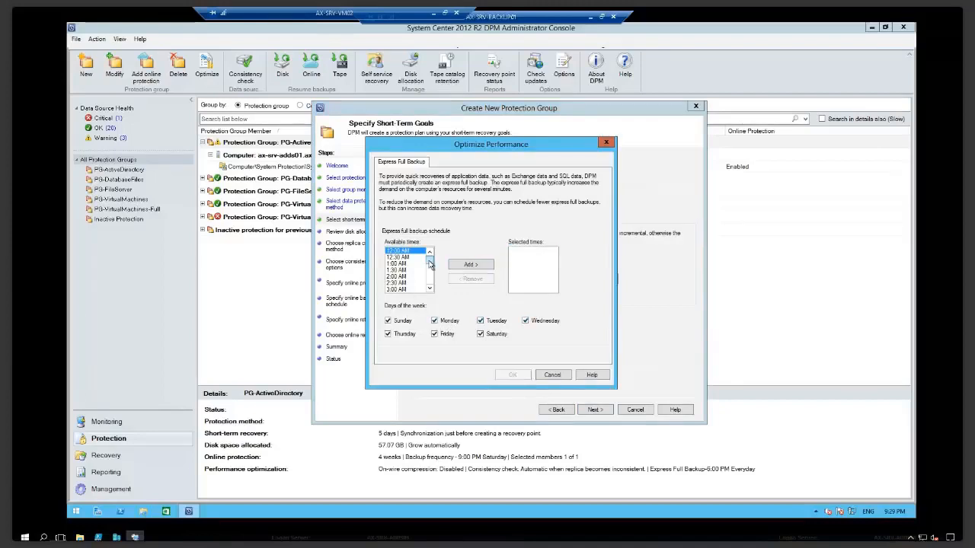
pyautogui.scroll(-10, 430, 284)
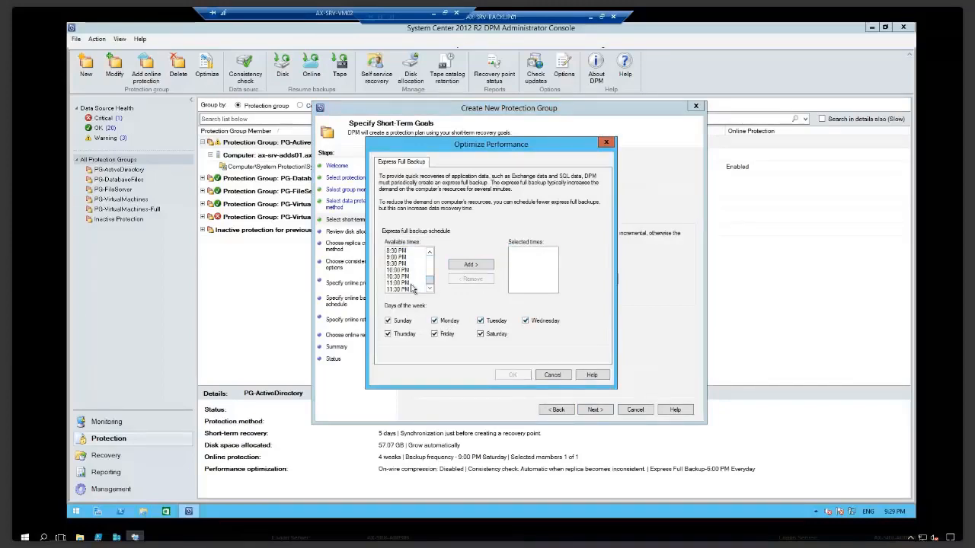
pyautogui.click(404, 282)
pyautogui.click(471, 264)
pyautogui.click(526, 375)
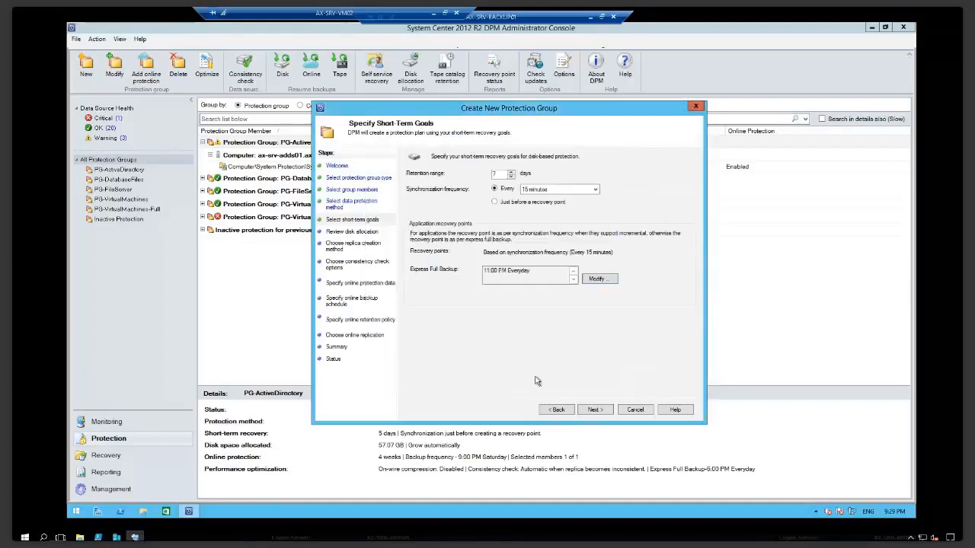
pyautogui.click(595, 410)
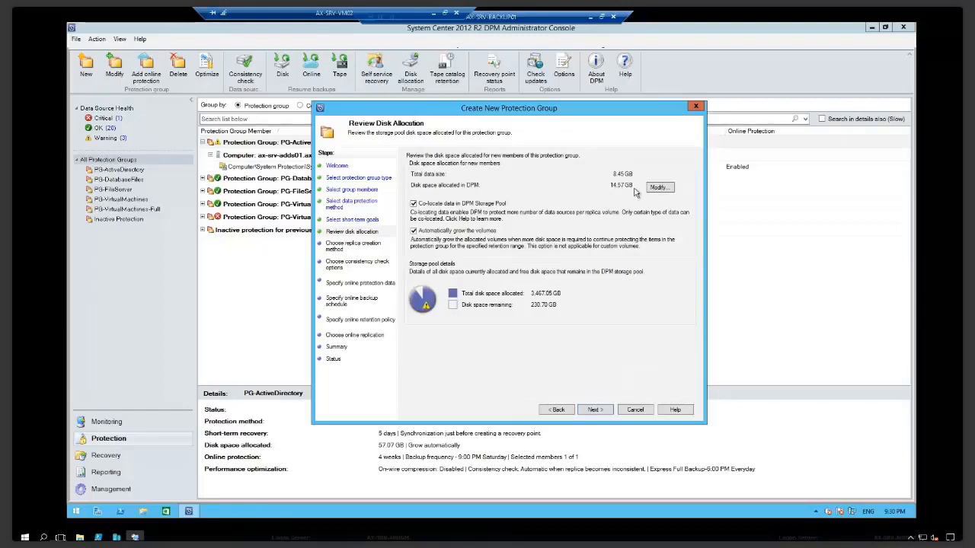
pyautogui.click(660, 187)
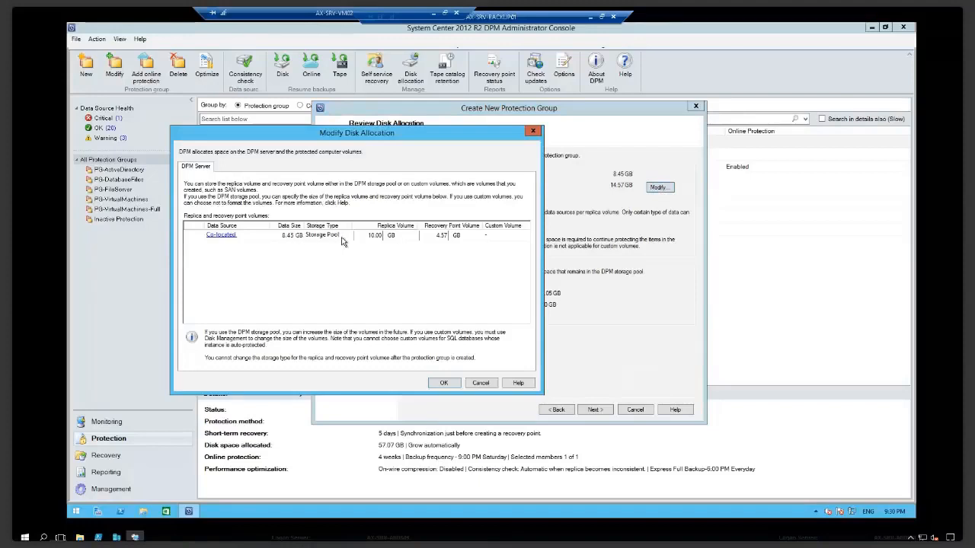
pyautogui.doubleClick(446, 236)
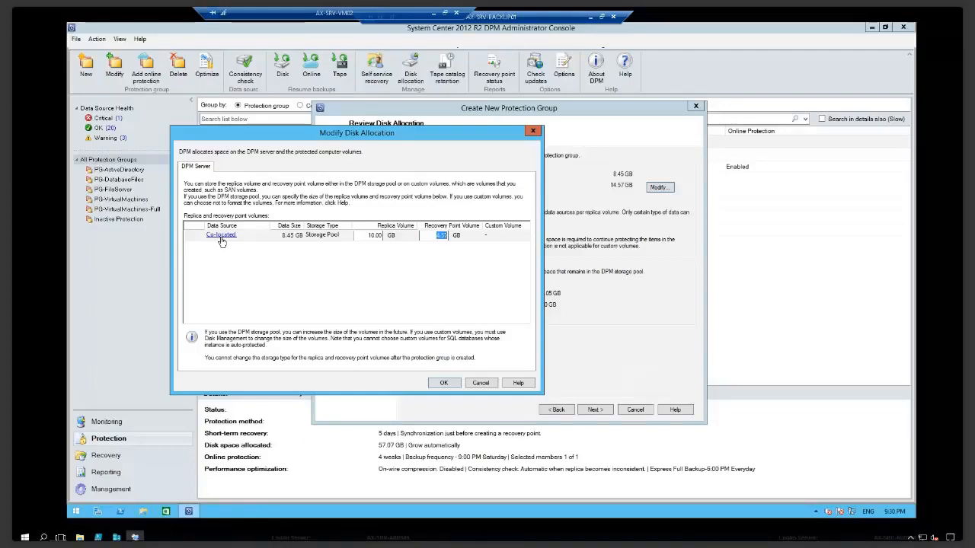
pyautogui.click(532, 130)
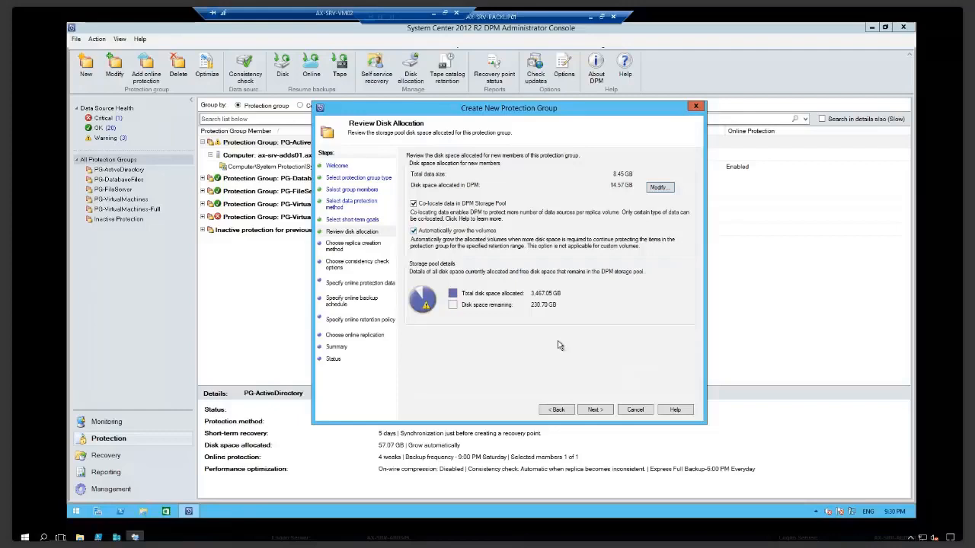
# Pass the consistency check options and tick AX-SRV-SQL01\ERP\PROTHEUS11 for online protection.
pyautogui.click(594, 410)
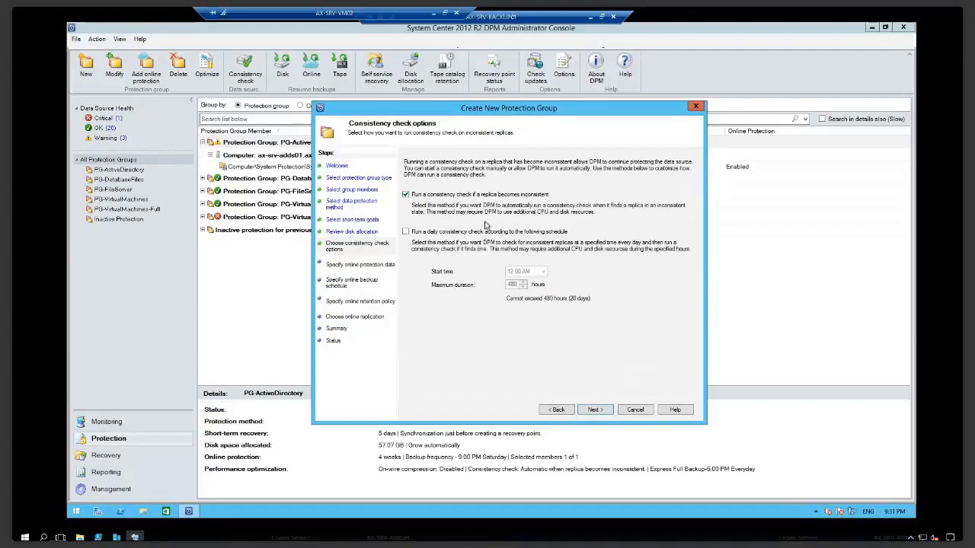
pyautogui.click(596, 410)
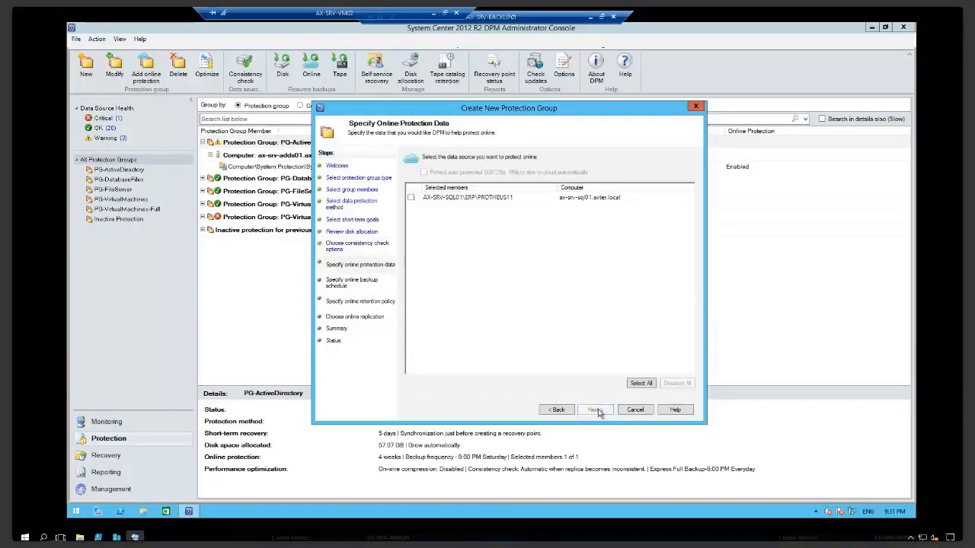
pyautogui.click(411, 198)
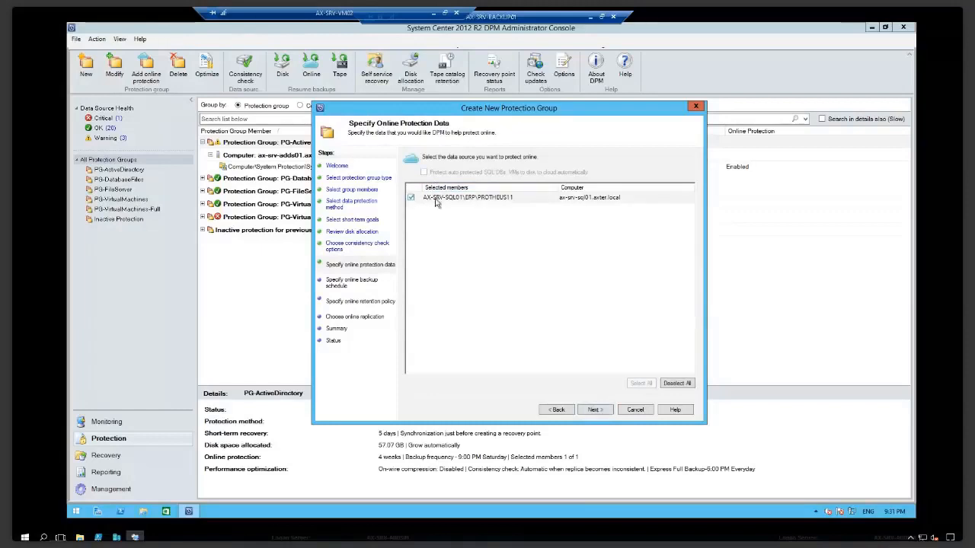
pyautogui.click(595, 411)
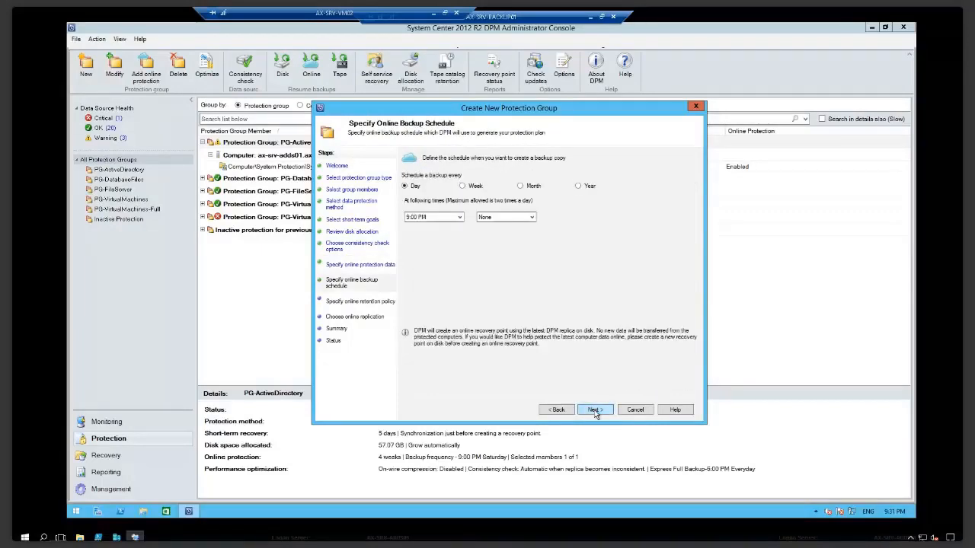
# Change the online backup from daily 9:00 PM to weekly Saturday at 2:00 AM.
pyautogui.click(475, 188)
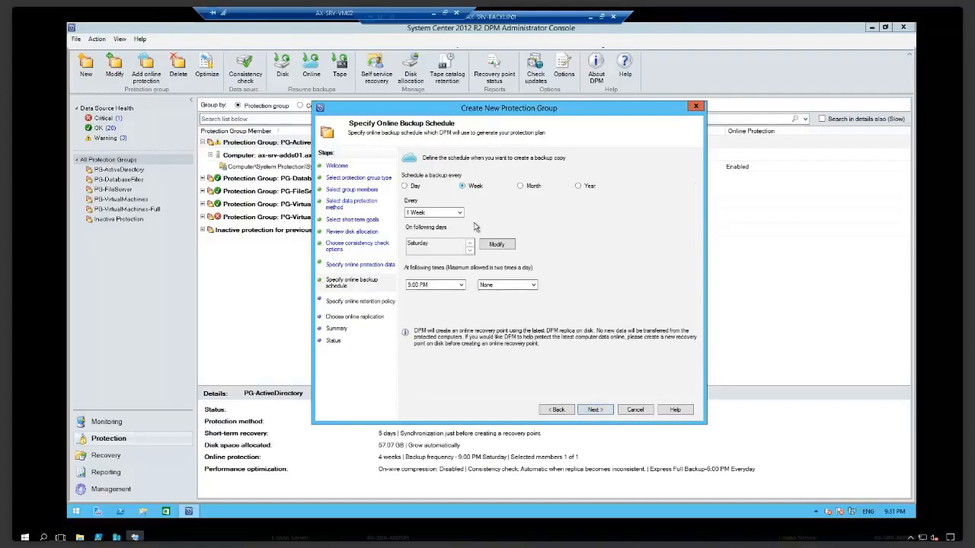
pyautogui.click(454, 285)
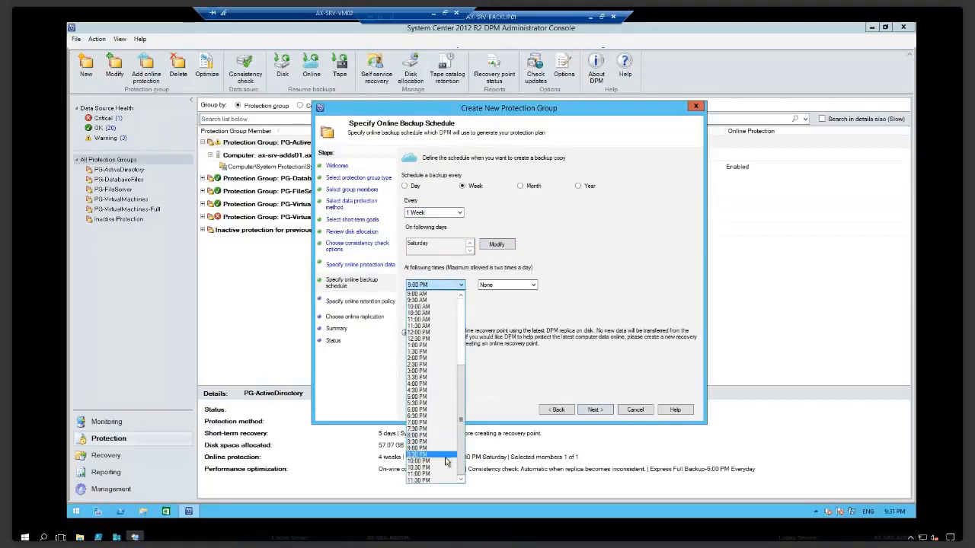
pyautogui.scroll(6, 449, 452)
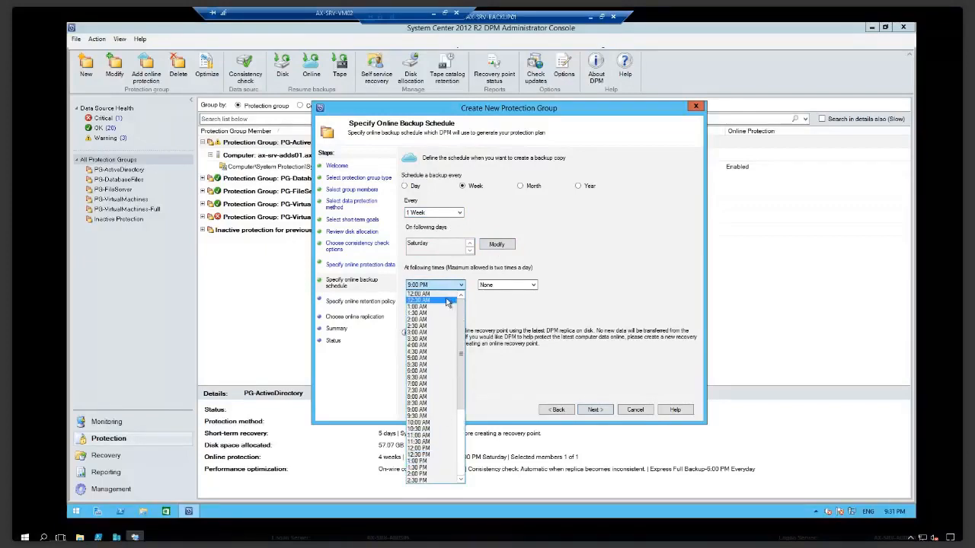
pyautogui.click(424, 320)
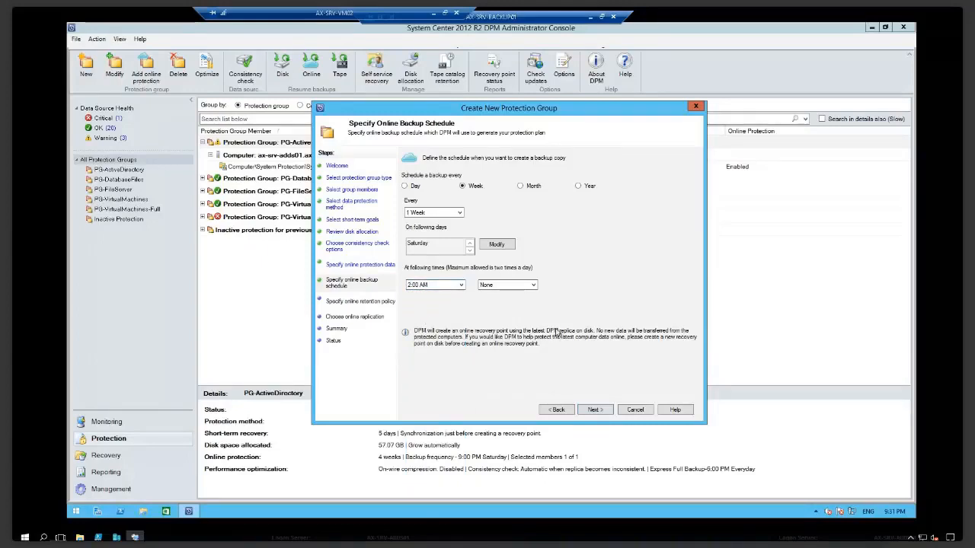
pyautogui.click(595, 409)
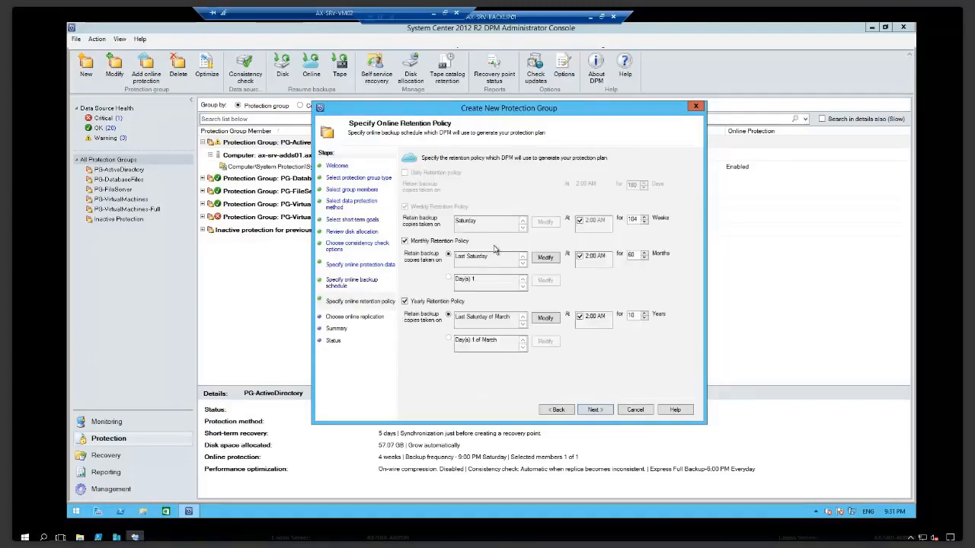
# Set online retention to 4 weeks weekly, 12 months monthly and 10 years yearly.
pyautogui.moveTo(638, 219); pyautogui.dragTo(614, 221)
pyautogui.write('4')
pyautogui.moveTo(635, 257); pyautogui.dragTo(621, 258)
pyautogui.write('12')
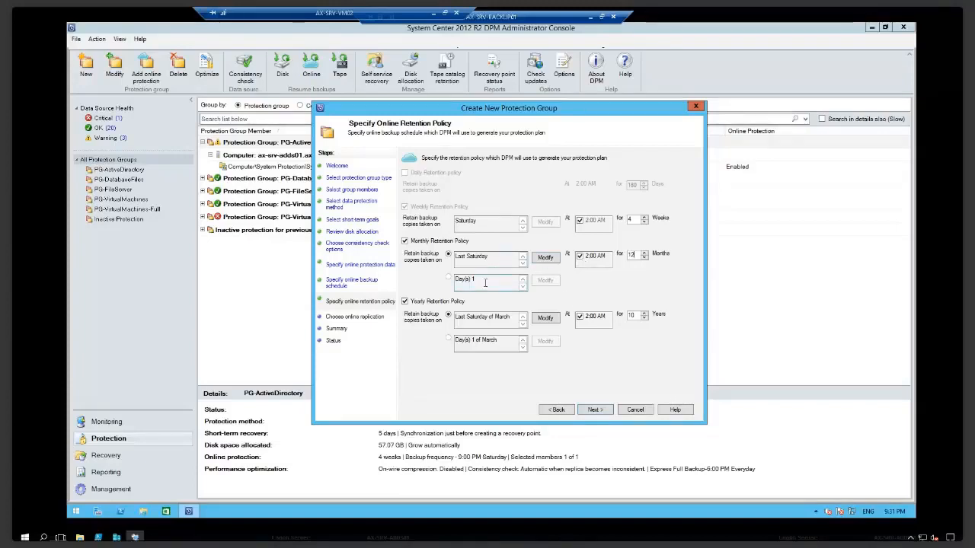
pyautogui.doubleClick(631, 314)
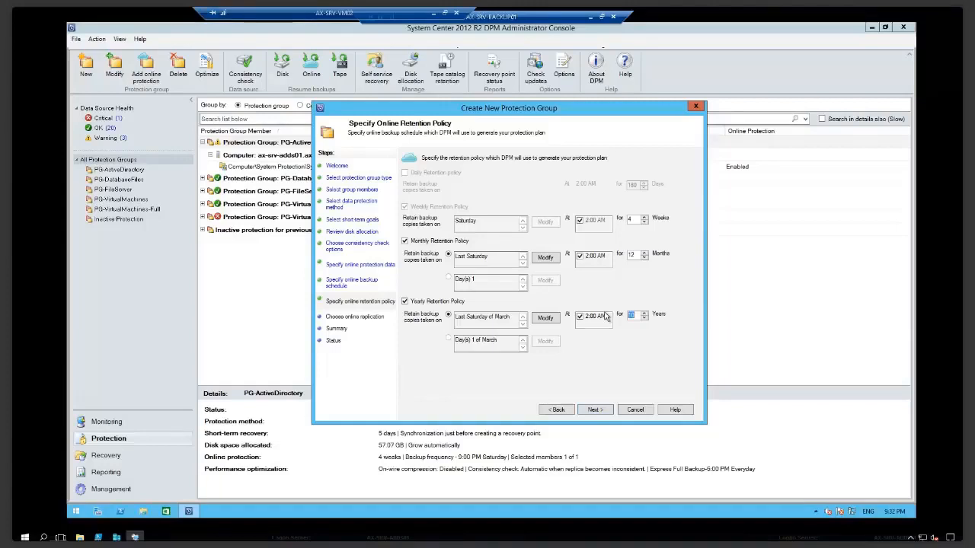
pyautogui.write('10')
pyautogui.click(596, 411)
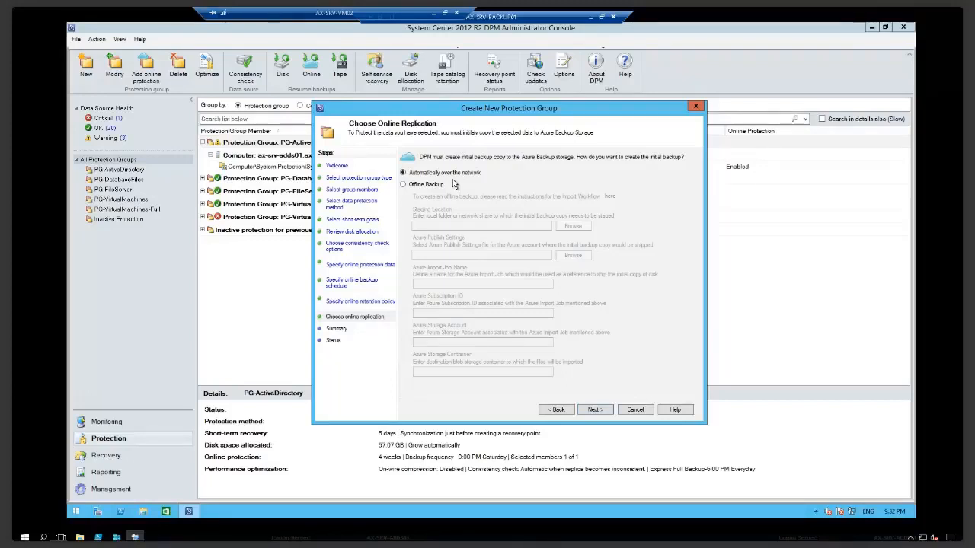
# Accept the online replication choice, scroll through the PG-Protheus summary, and finish the wizard.
pyautogui.click(599, 411)
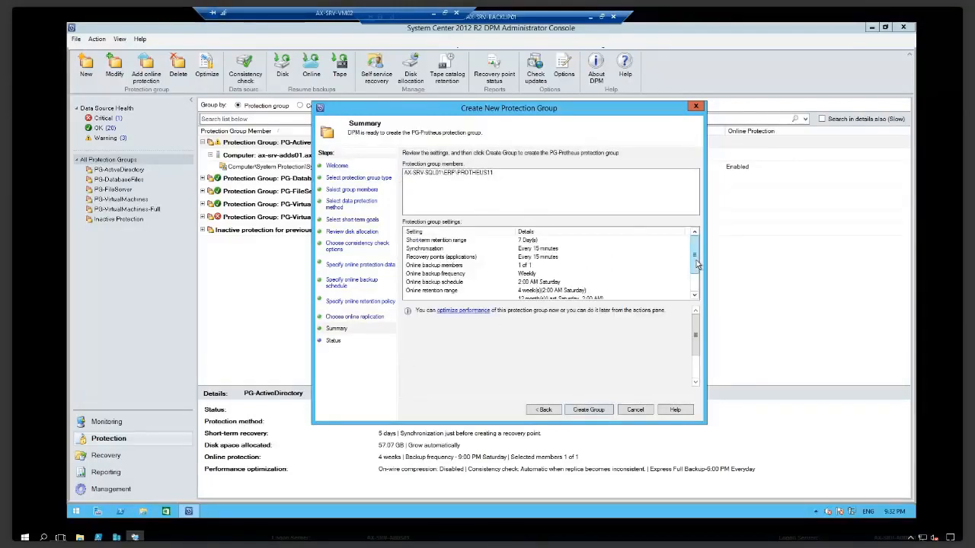
pyautogui.moveTo(698, 263); pyautogui.dragTo(714, 295)
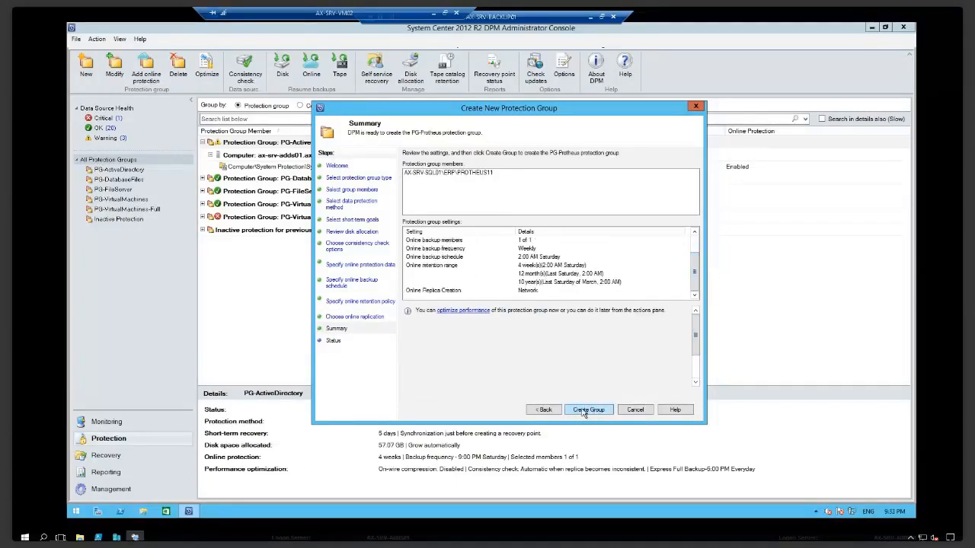
pyautogui.click(633, 410)
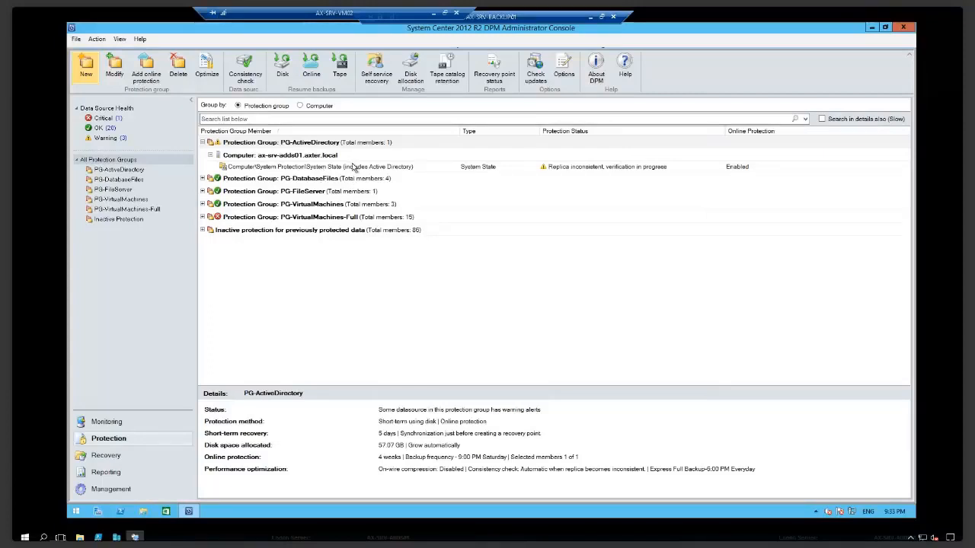
# Filter data sources to Critical health, inspect the failed C:\ volume, then go to Monitoring.
pyautogui.rightClick(312, 143)
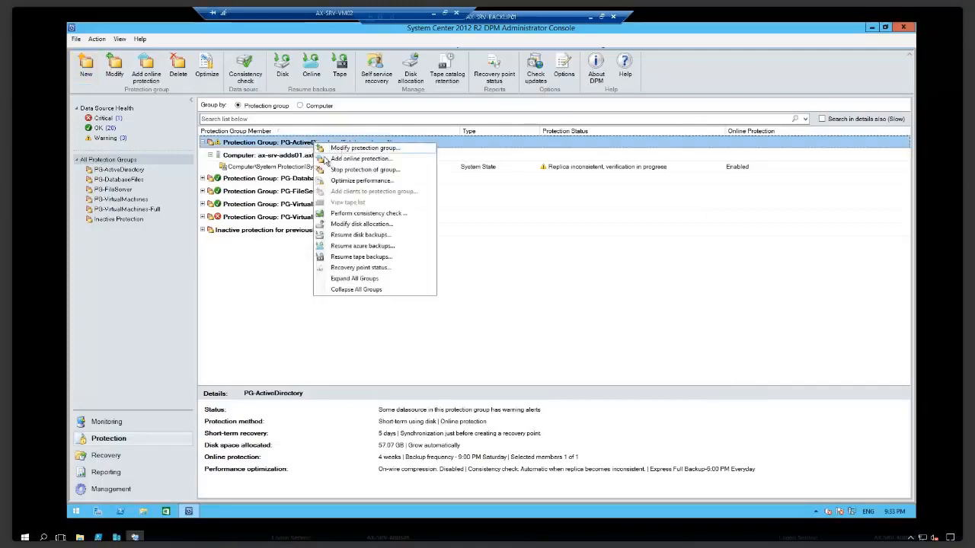
pyautogui.click(268, 246)
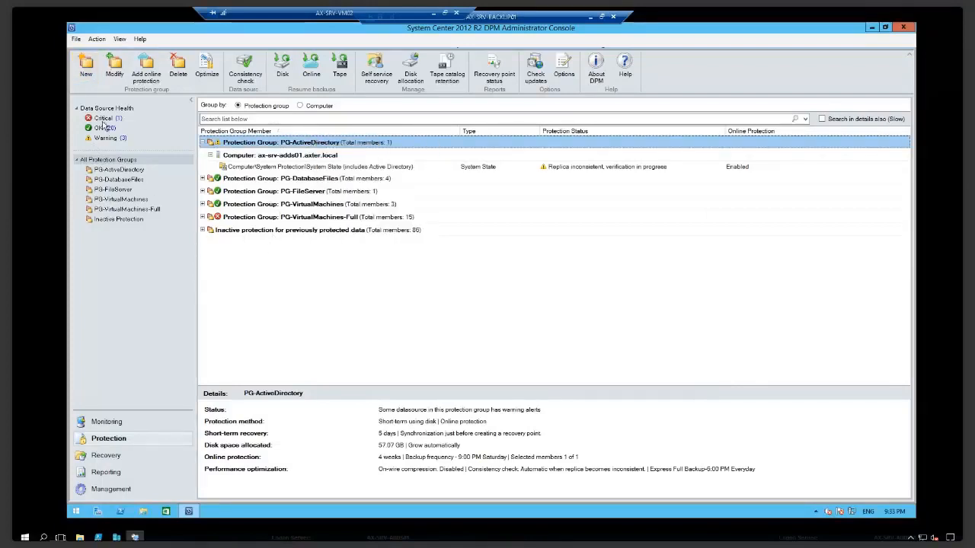
pyautogui.click(105, 119)
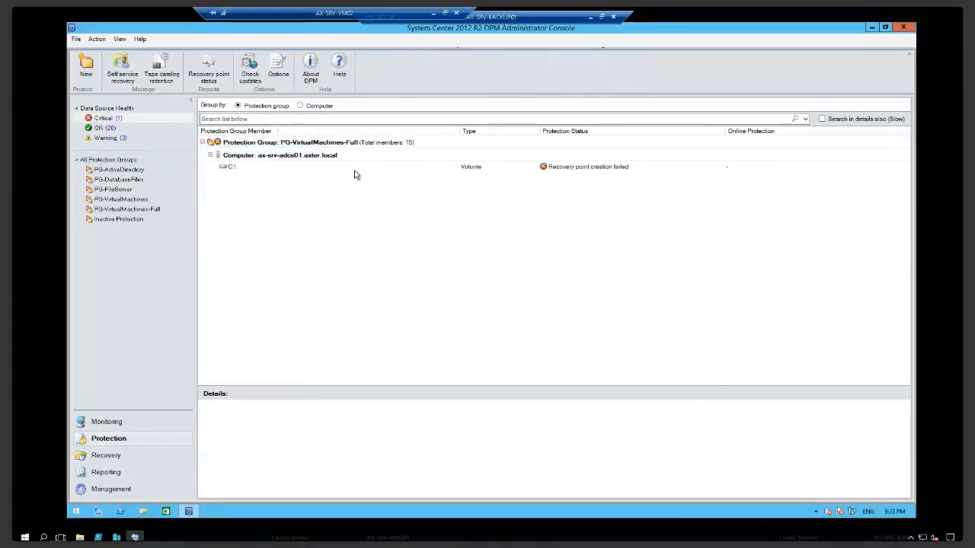
pyautogui.click(252, 166)
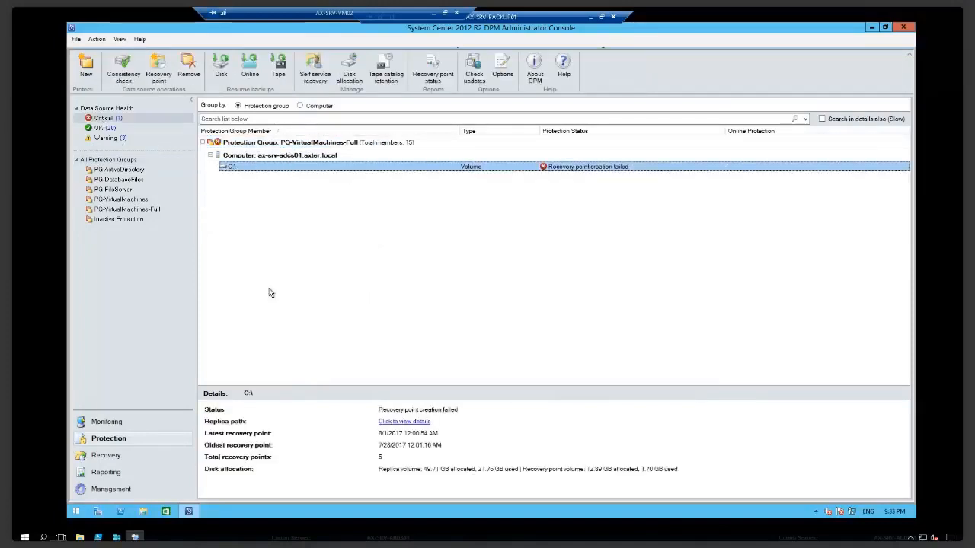
pyautogui.click(114, 423)
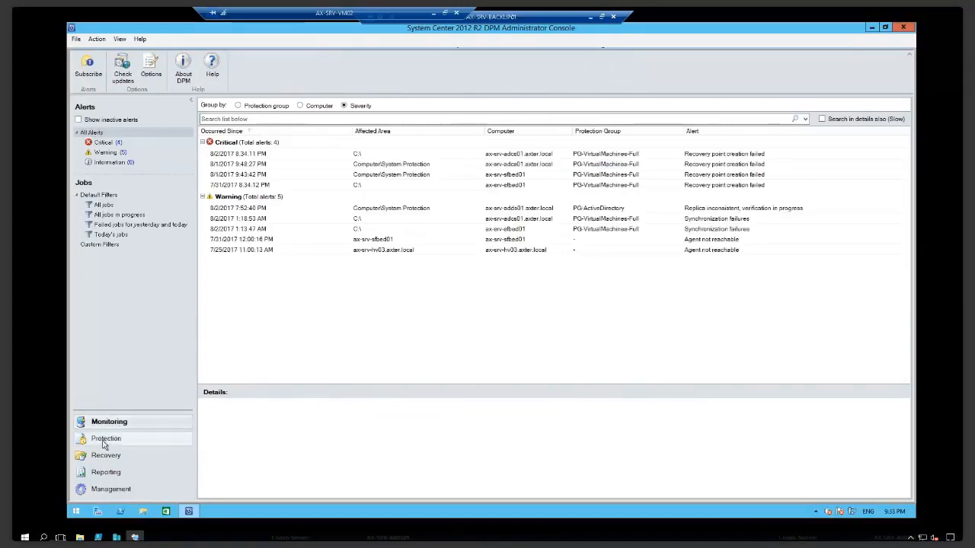
# Filter to Critical alerts, read the 7/31/2017 and 8/1/2017 alert details, then list all in-progress jobs.
pyautogui.click(107, 143)
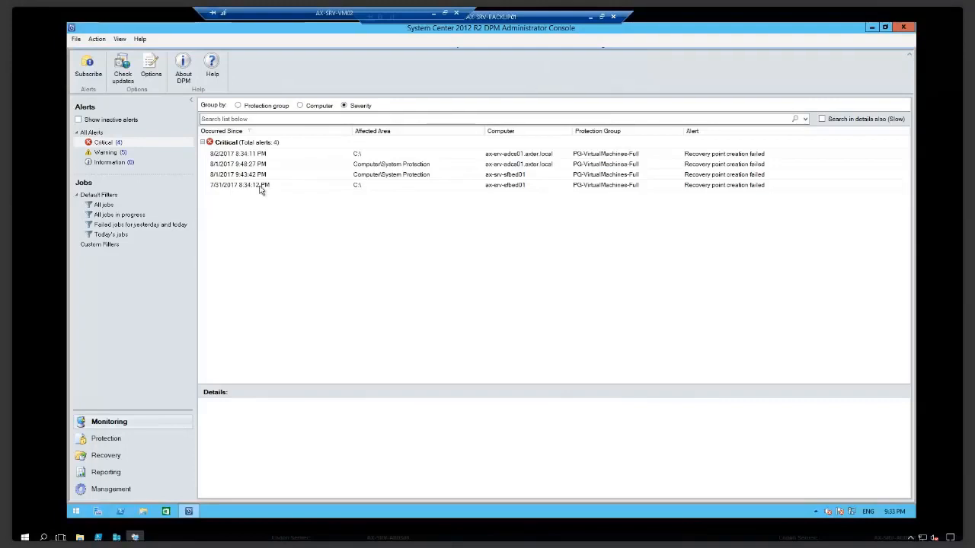
pyautogui.click(502, 188)
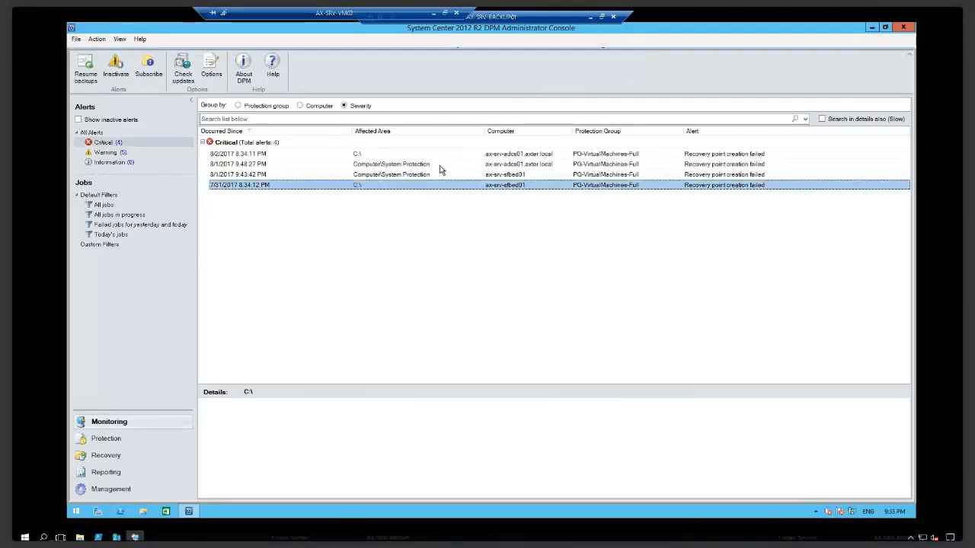
pyautogui.click(437, 166)
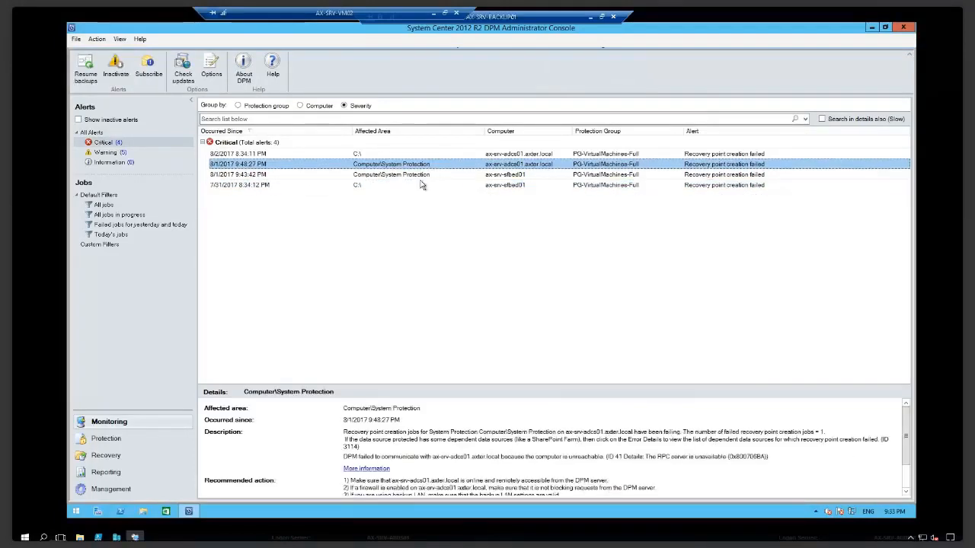
pyautogui.click(506, 187)
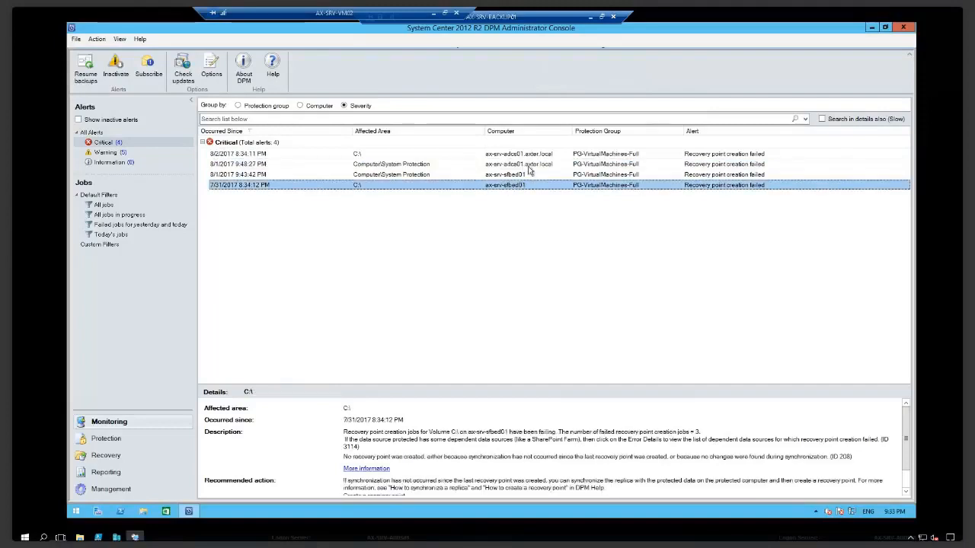
pyautogui.click(505, 166)
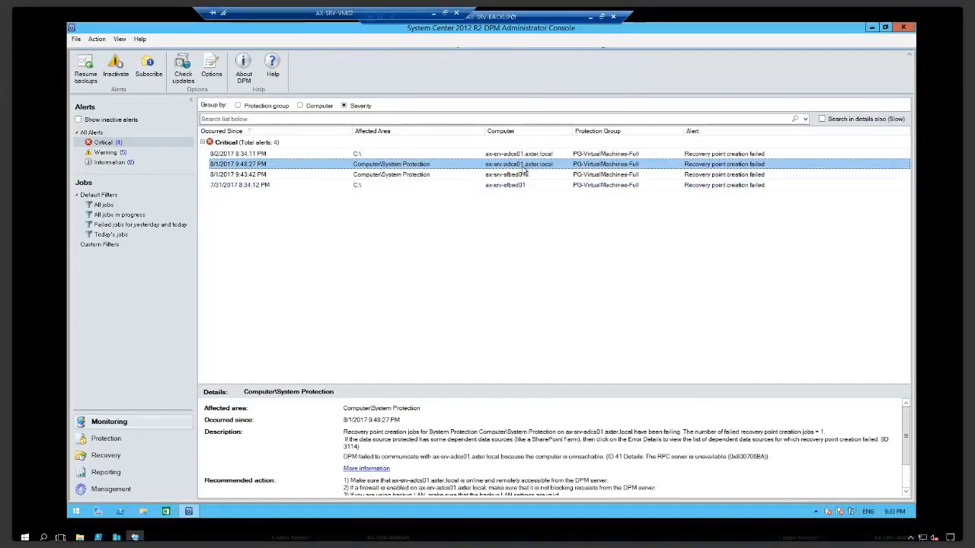
pyautogui.click(511, 188)
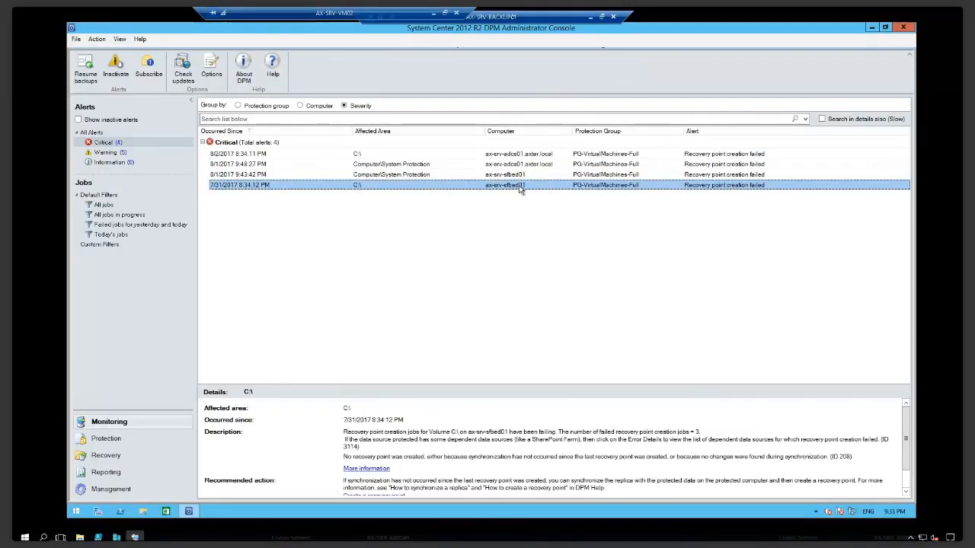
pyautogui.click(515, 178)
pyautogui.click(412, 187)
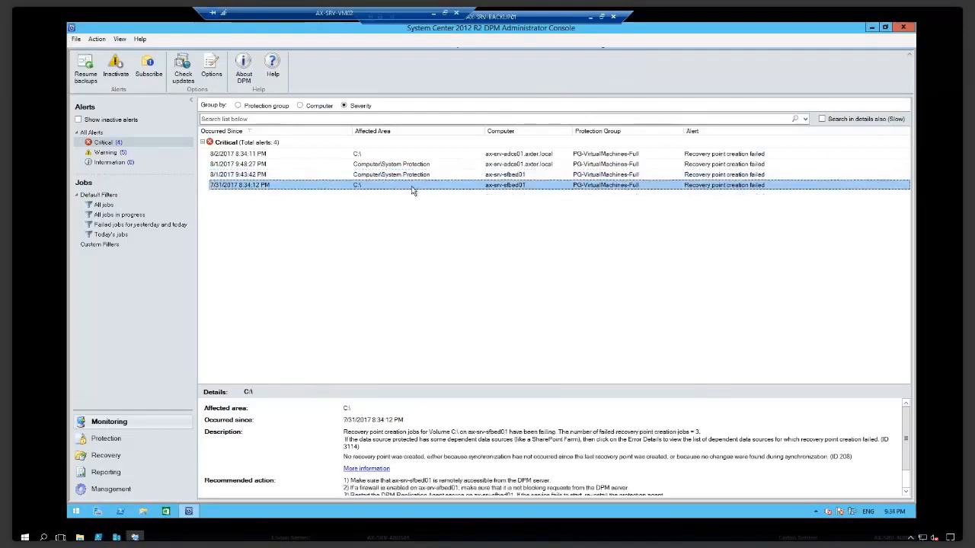
pyautogui.click(298, 173)
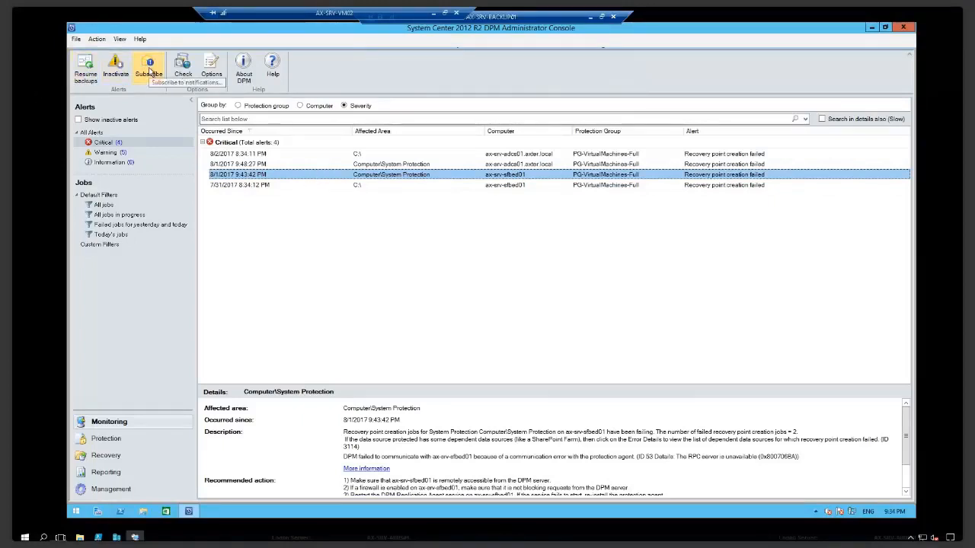
pyautogui.click(120, 217)
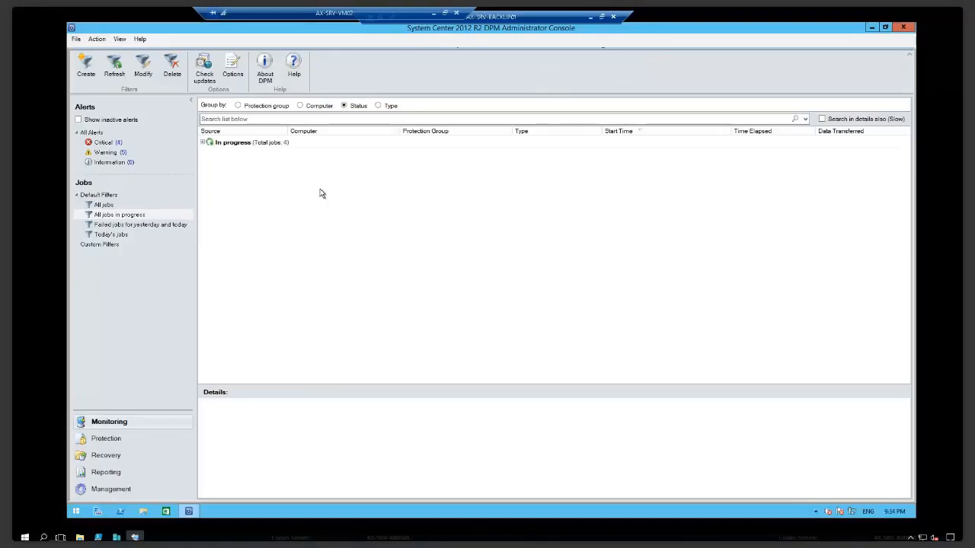
# Expand the four in-progress jobs, widen the Source column and view the ax-srv-proxy01 recovery point job's details.
pyautogui.click(203, 143)
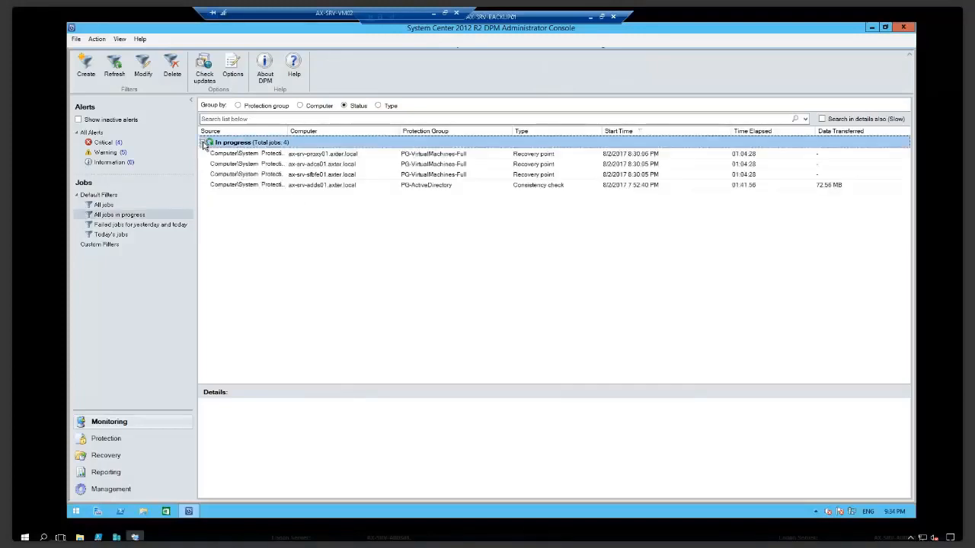
pyautogui.moveTo(289, 130); pyautogui.dragTo(338, 130)
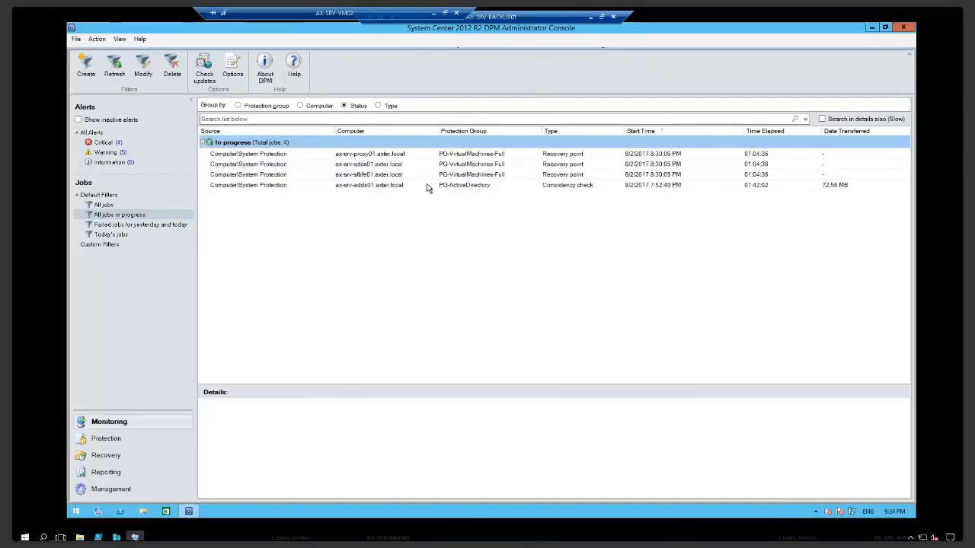
pyautogui.click(397, 156)
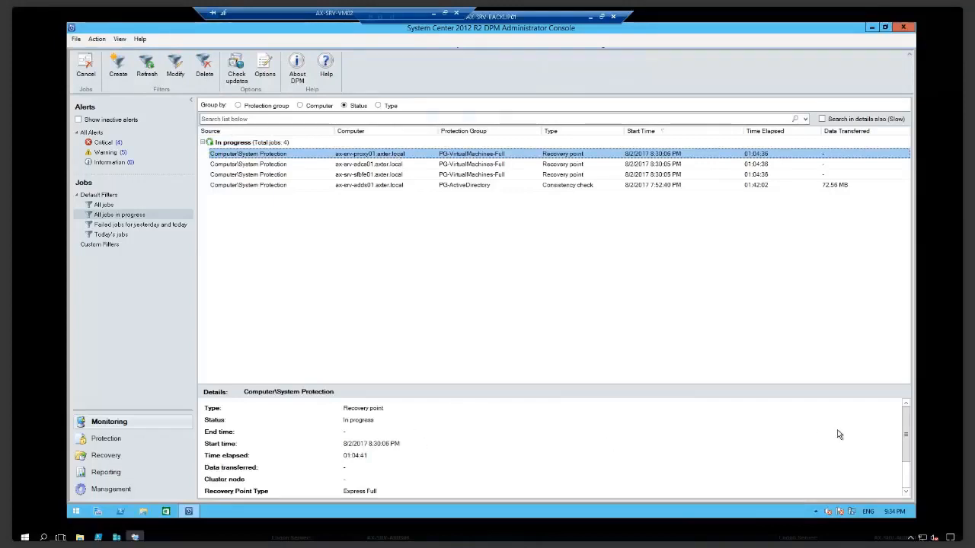
pyautogui.moveTo(904, 433); pyautogui.dragTo(908, 475)
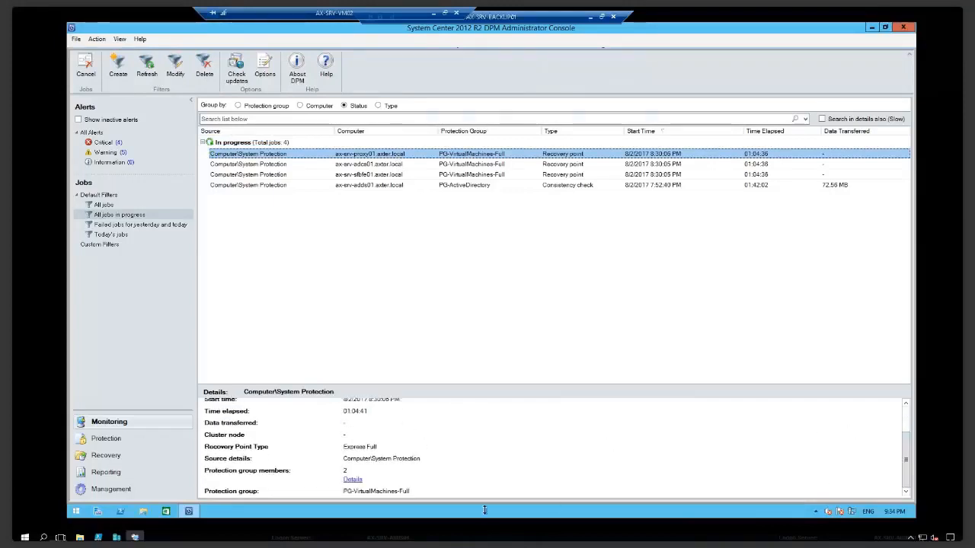
# Inspect the PG-ActiveDirectory consistency check job's protection group members, including the System State entry.
pyautogui.click(842, 187)
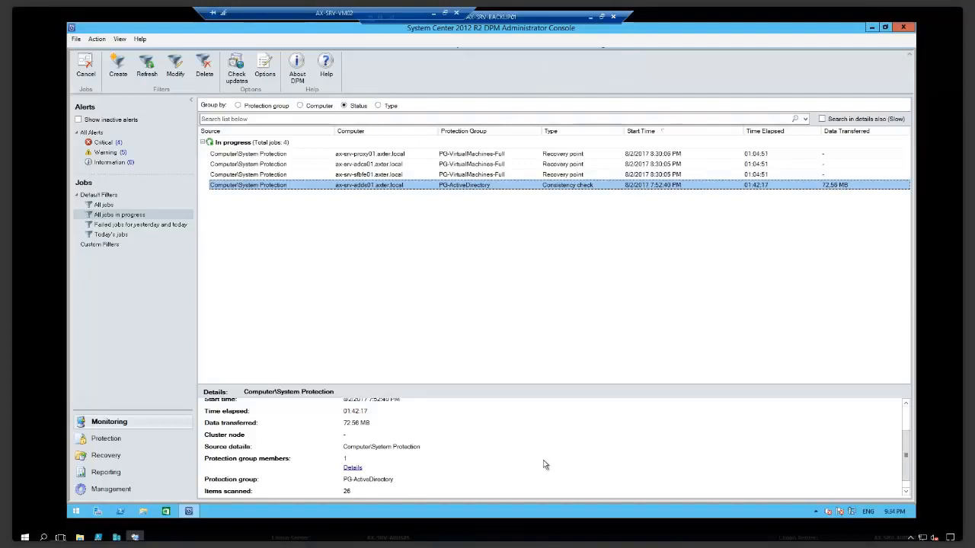
pyautogui.click(353, 469)
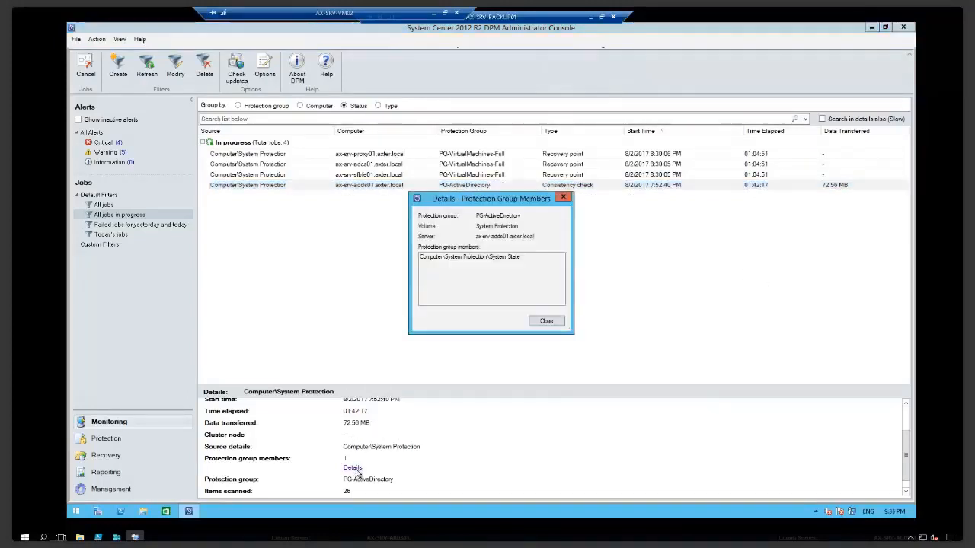
pyautogui.click(532, 257)
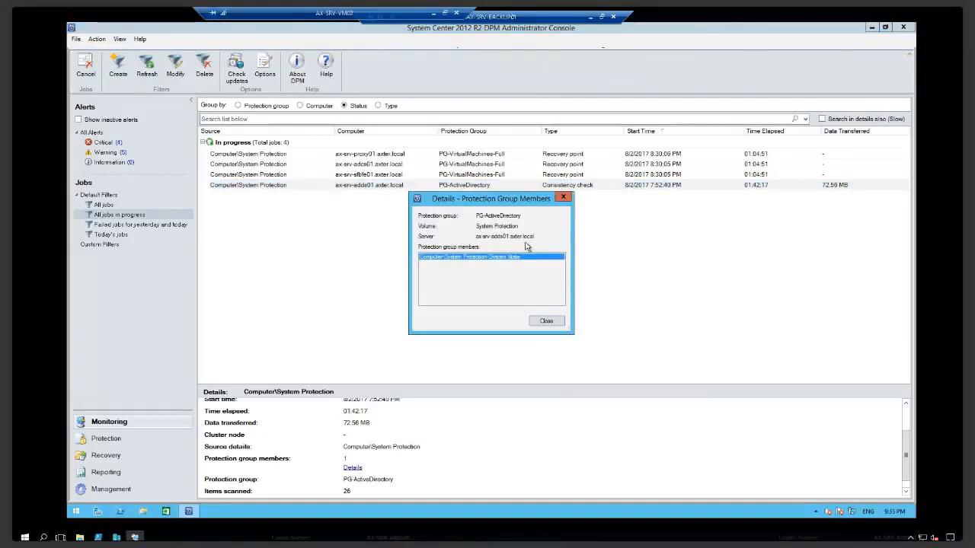
pyautogui.click(562, 198)
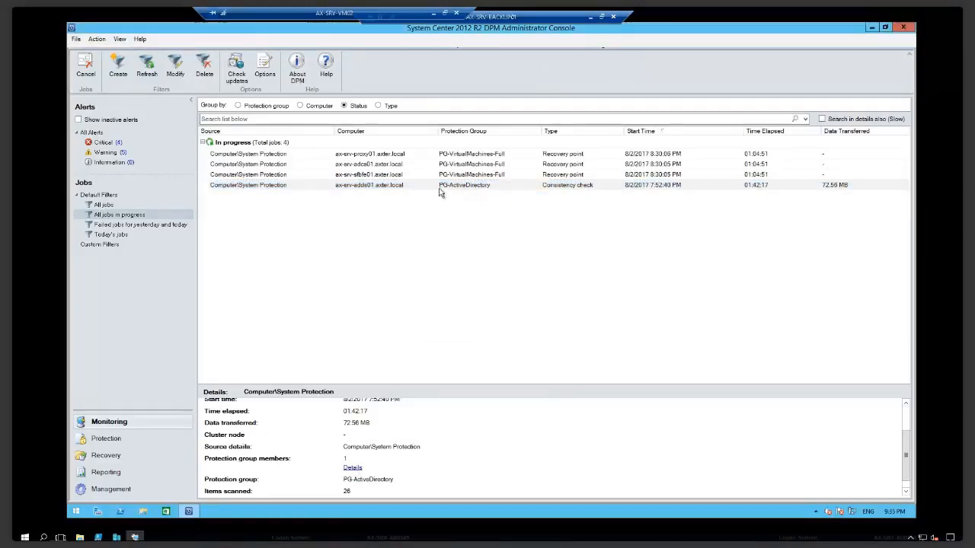
# Compare the ax-srv-sfbfe01 and ax-srv-proxy01 job details with PG-ActiveDirectory, then switch to Recovery.
pyautogui.click(503, 175)
pyautogui.click(471, 186)
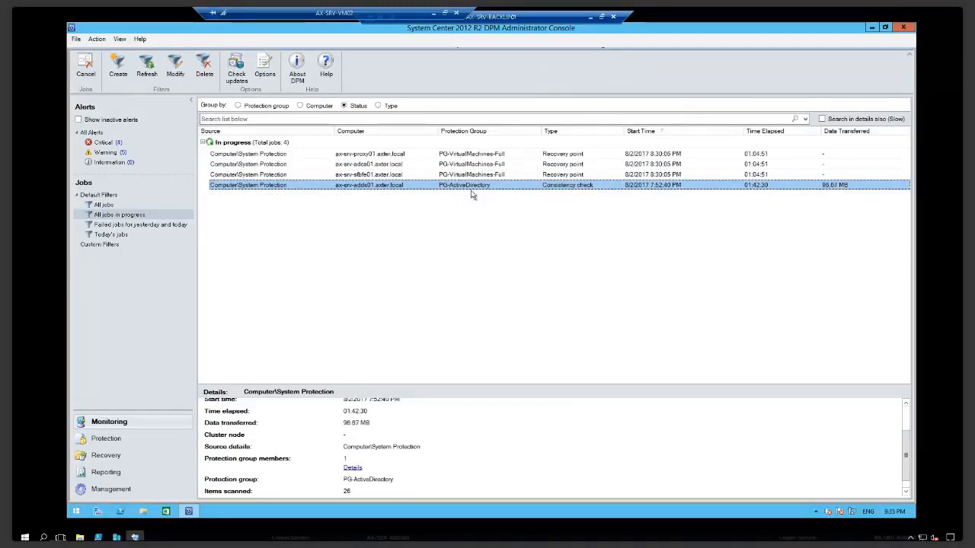
pyautogui.click(491, 155)
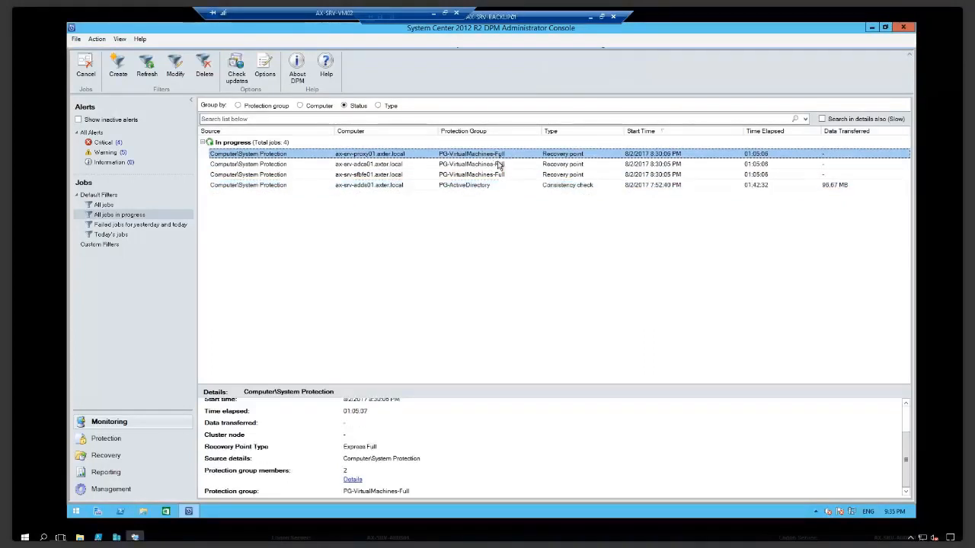
pyautogui.click(465, 187)
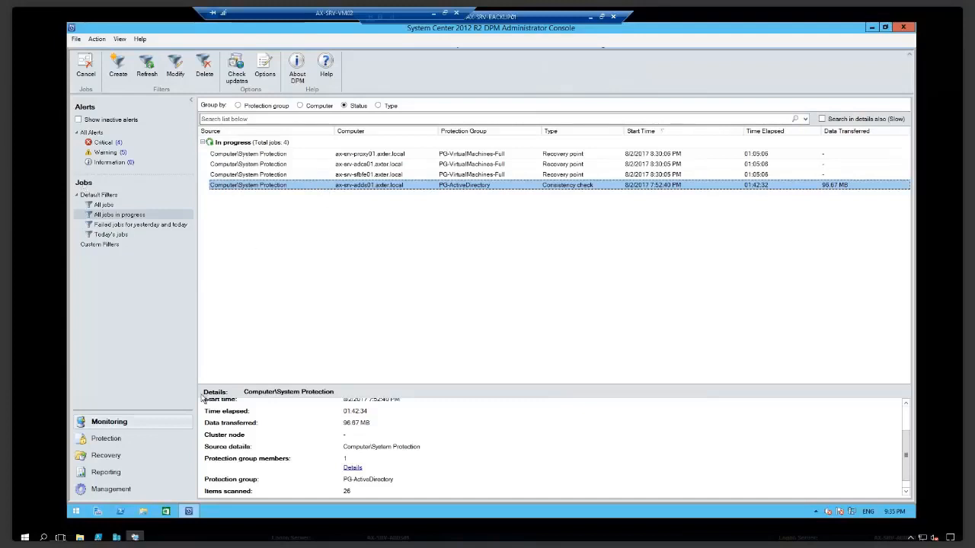
pyautogui.click(110, 458)
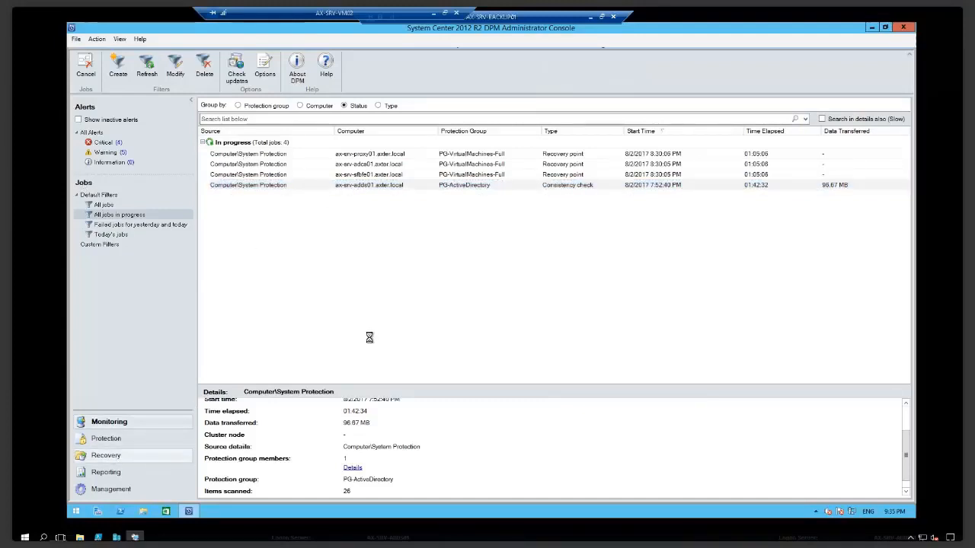
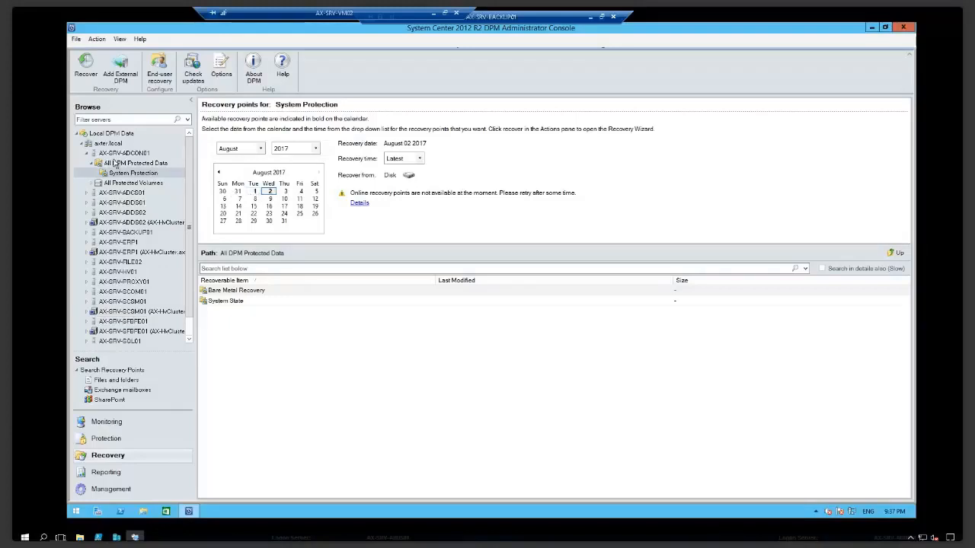
# Pick the August 1 recovery point, begin a bare metal copy to a network folder, then cancel.
pyautogui.click(255, 193)
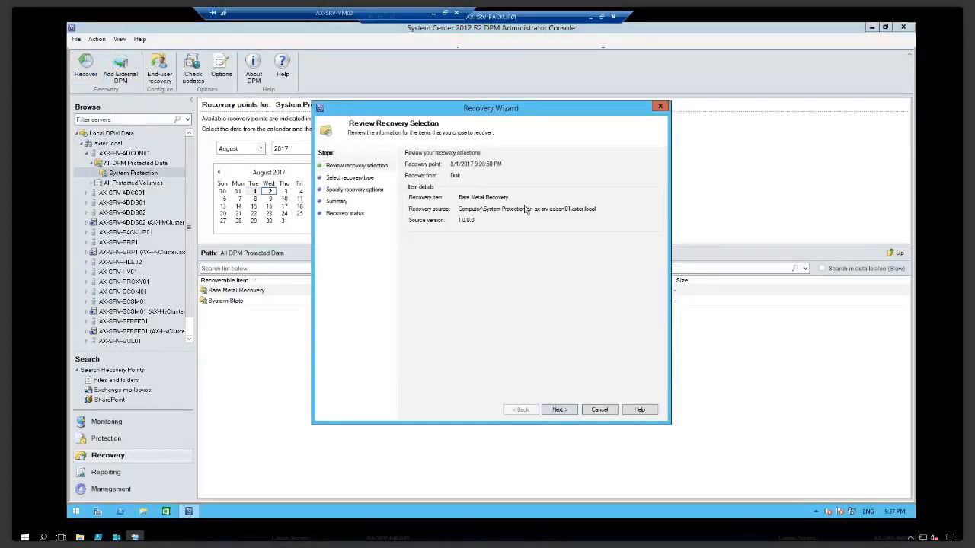
pyautogui.click(570, 410)
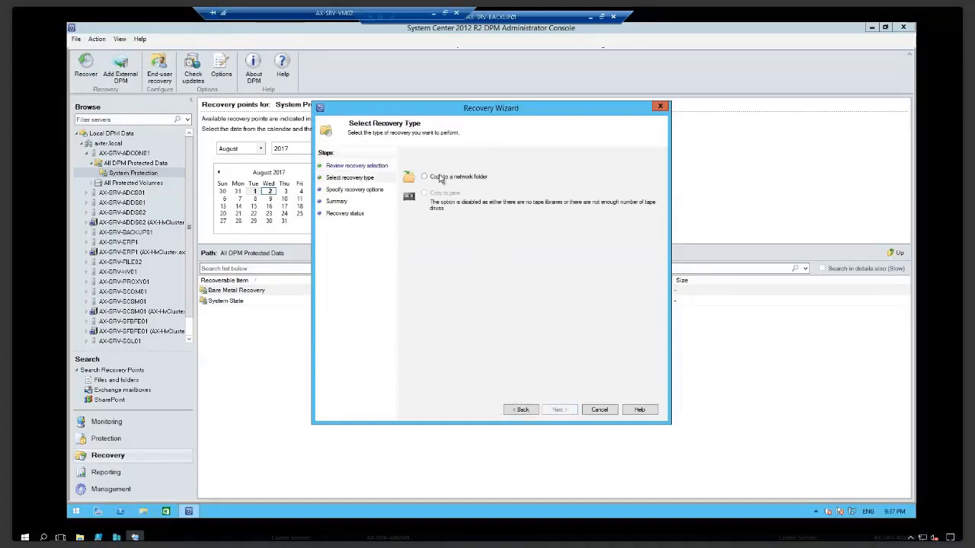
pyautogui.click(458, 177)
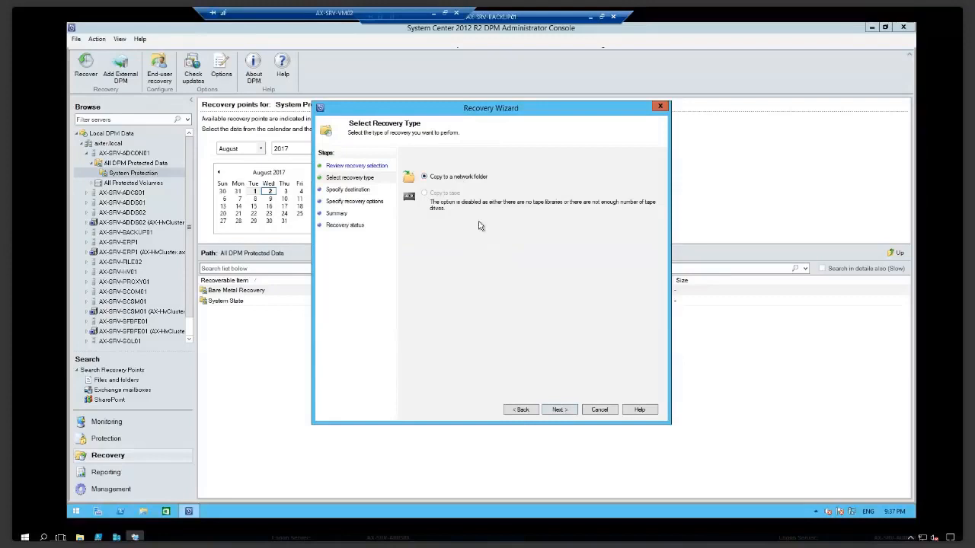
pyautogui.click(560, 411)
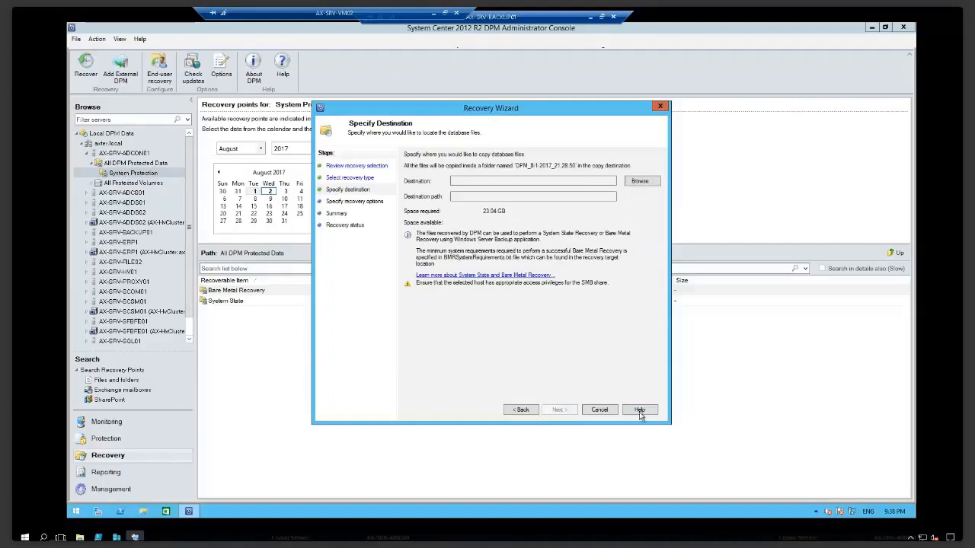
pyautogui.click(599, 410)
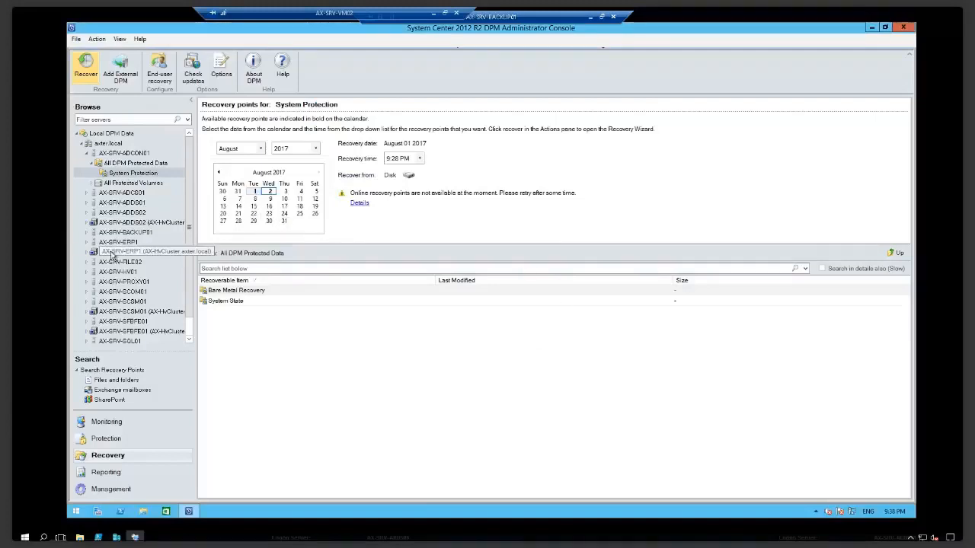
# Expand AX-SRV-SQL01's protected SQL instances and list the ERP instance's databases.
pyautogui.scroll(-1, 195, 283)
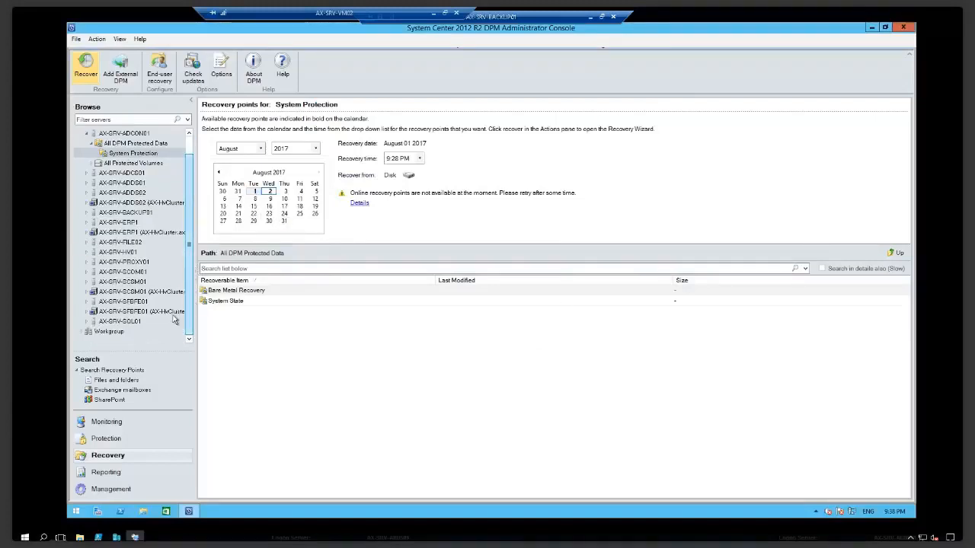
pyautogui.click(86, 322)
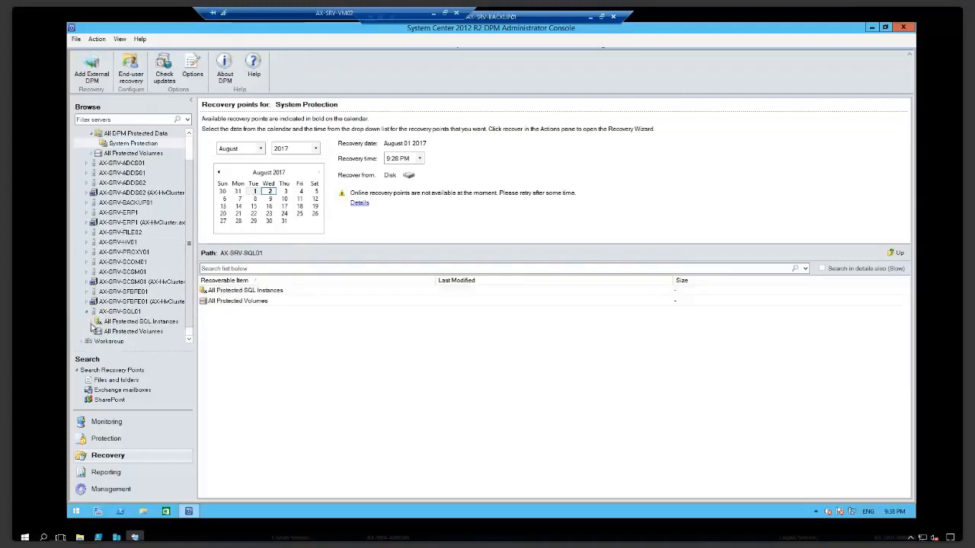
pyautogui.click(91, 323)
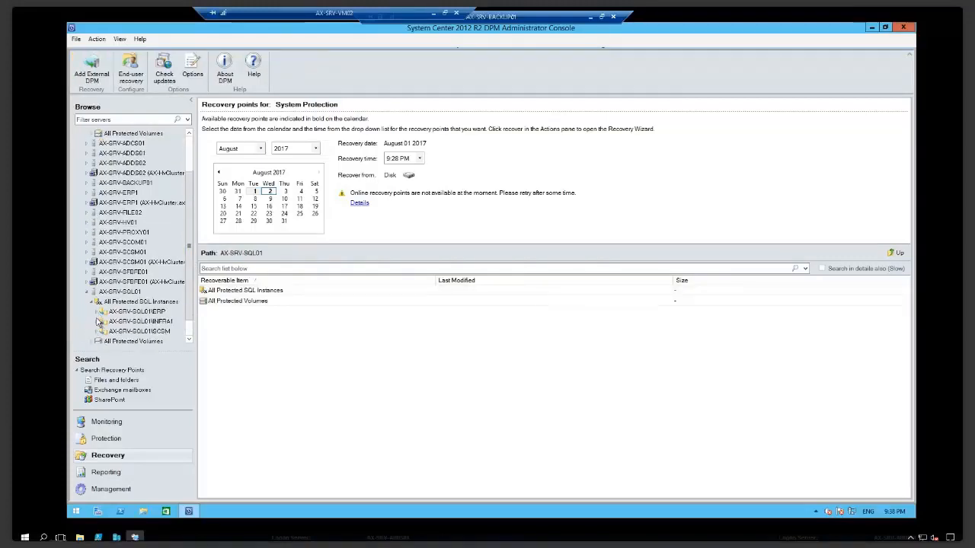
pyautogui.click(97, 312)
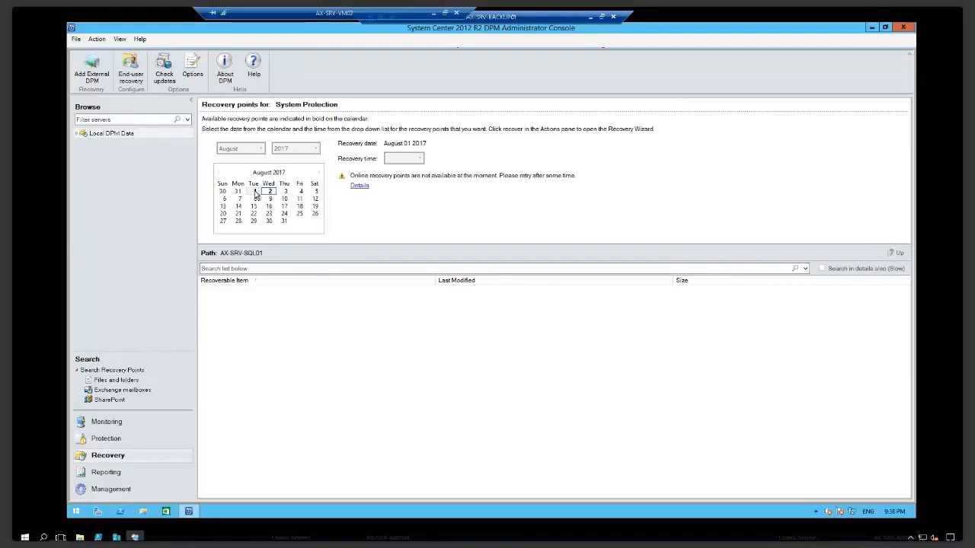
# Expand Local DPM Data, open the Files and folders search, and expand axter.local's servers.
pyautogui.click(78, 135)
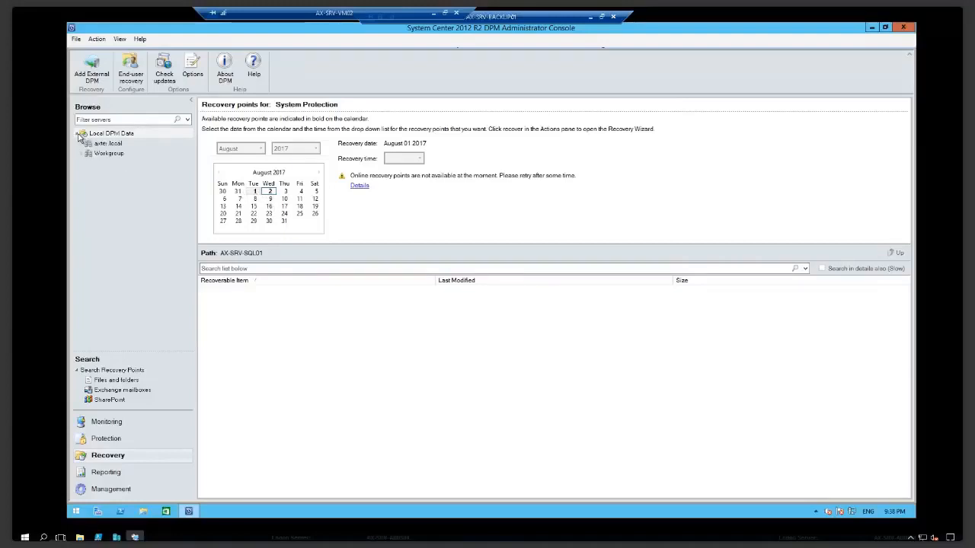
pyautogui.click(113, 382)
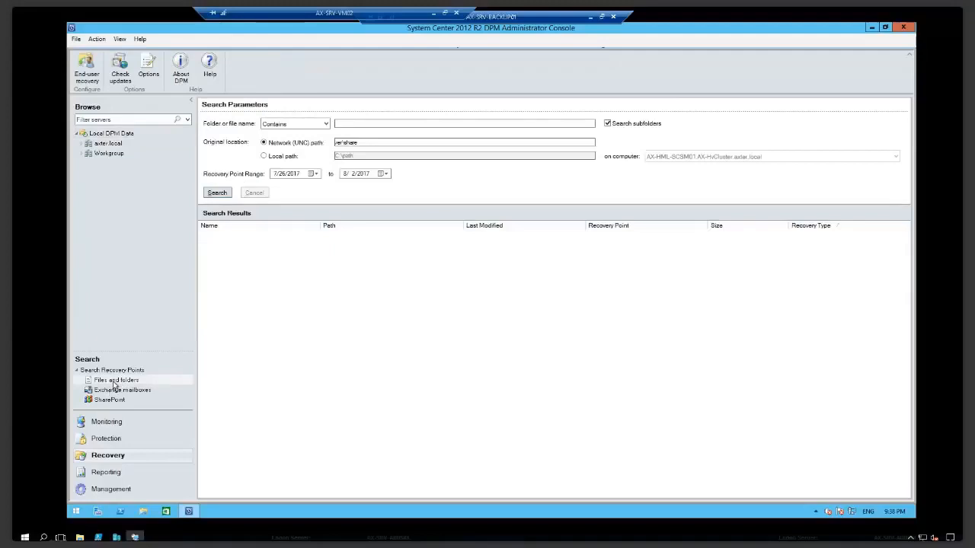
pyautogui.click(83, 144)
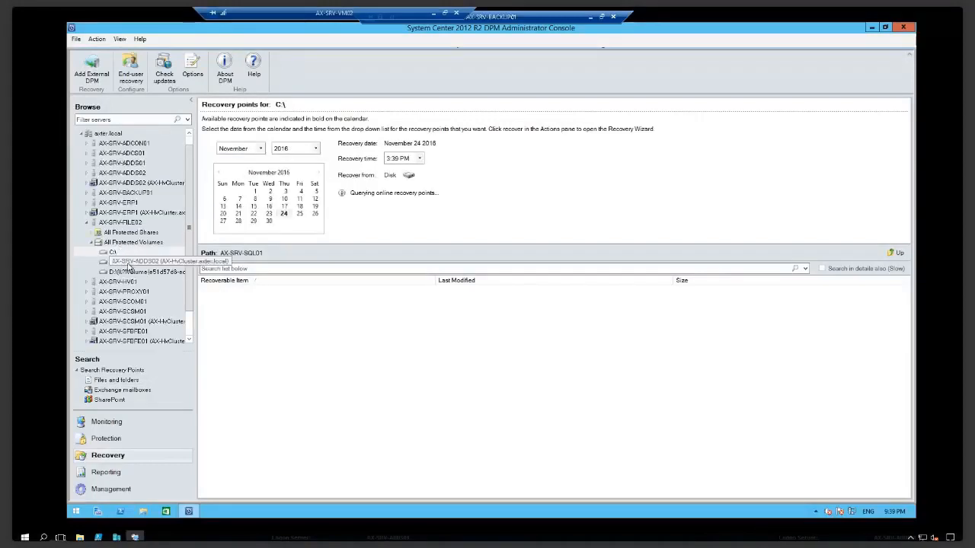
# View FILE02's C:\ contents, then select AX-SRV-ERP1's D:\ volume at the September 21 recovery point.
pyautogui.click(114, 254)
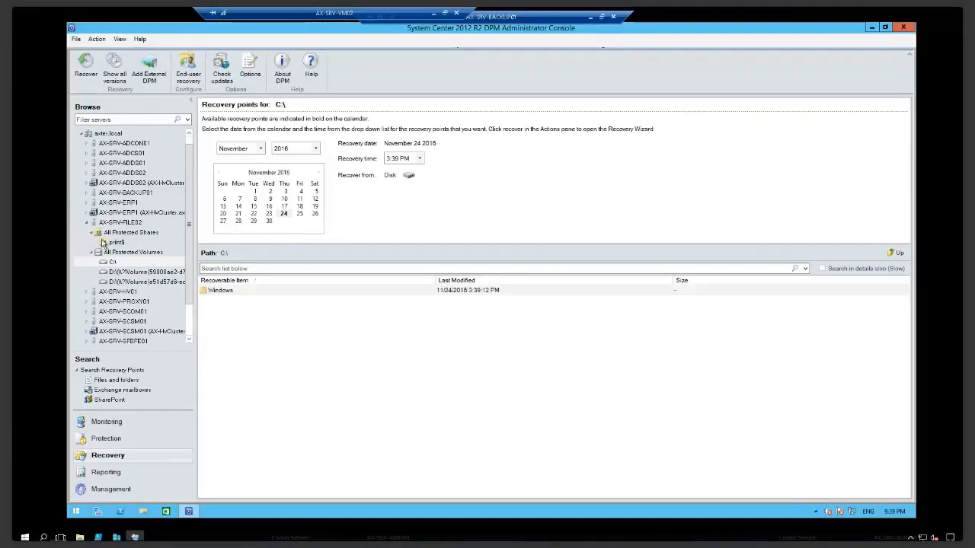
pyautogui.click(87, 224)
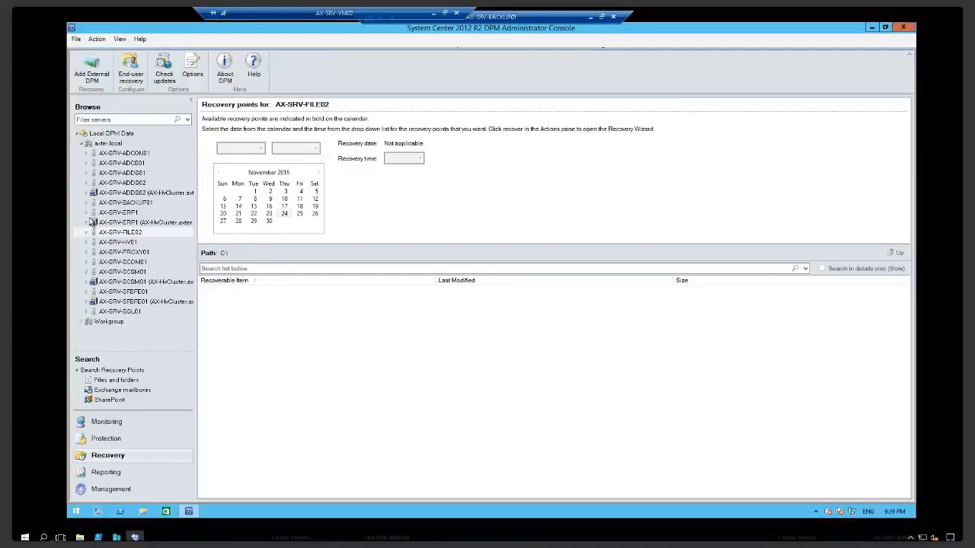
pyautogui.click(88, 213)
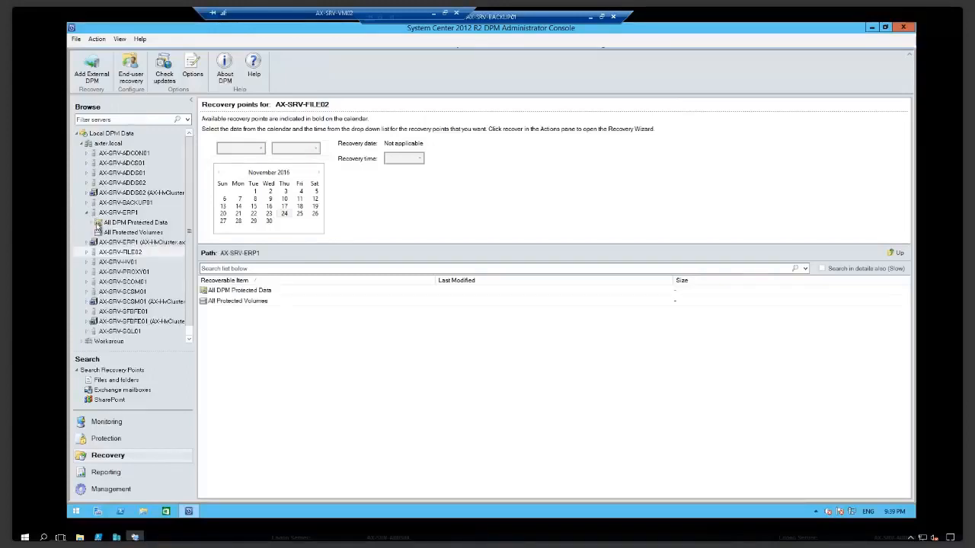
pyautogui.click(93, 232)
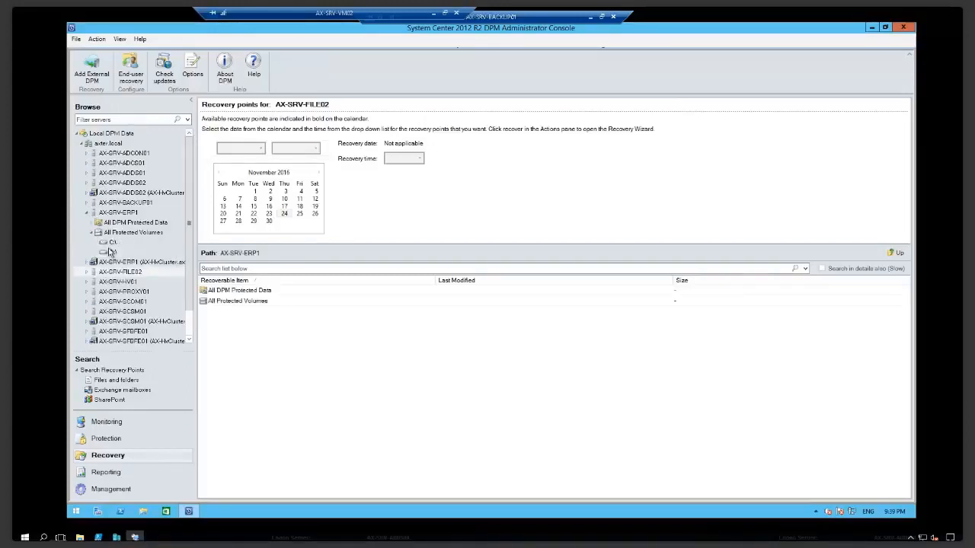
pyautogui.click(112, 251)
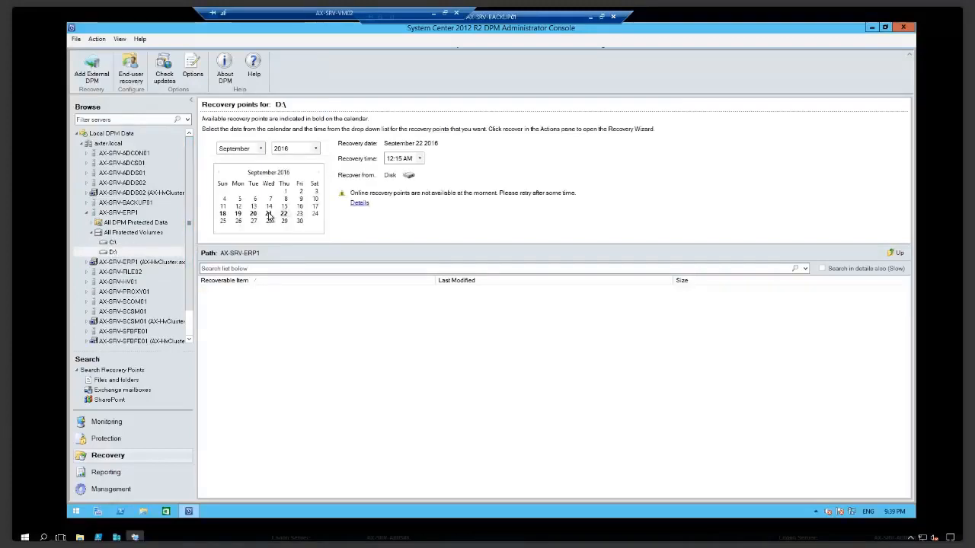
pyautogui.click(268, 214)
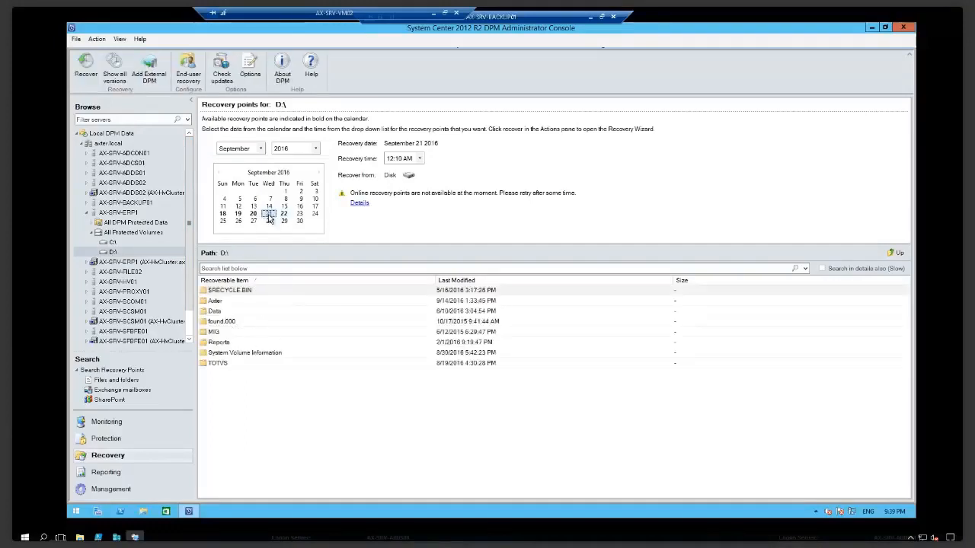
# Keep September 2016 in the calendar and open the D:\Reports folder.
pyautogui.click(260, 150)
pyautogui.click(262, 158)
pyautogui.click(317, 151)
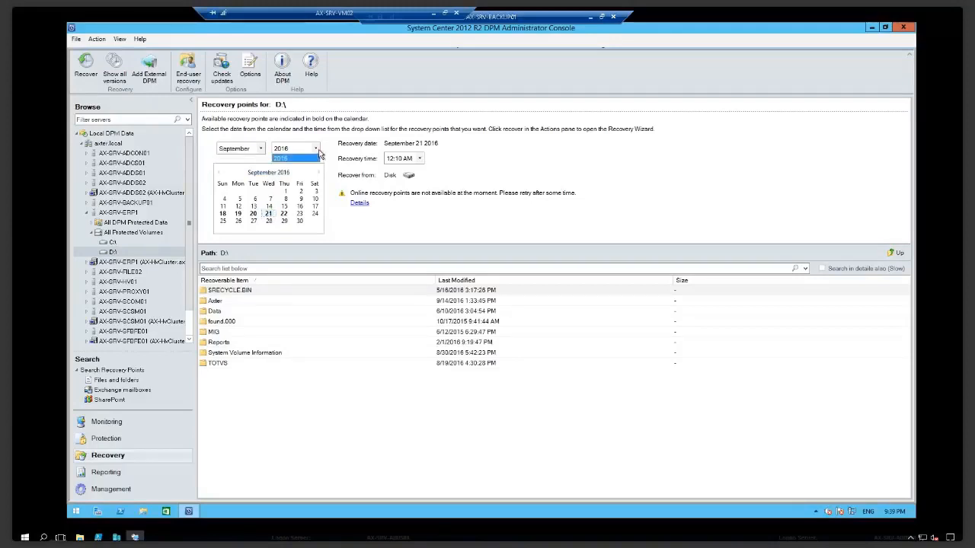
pyautogui.click(222, 305)
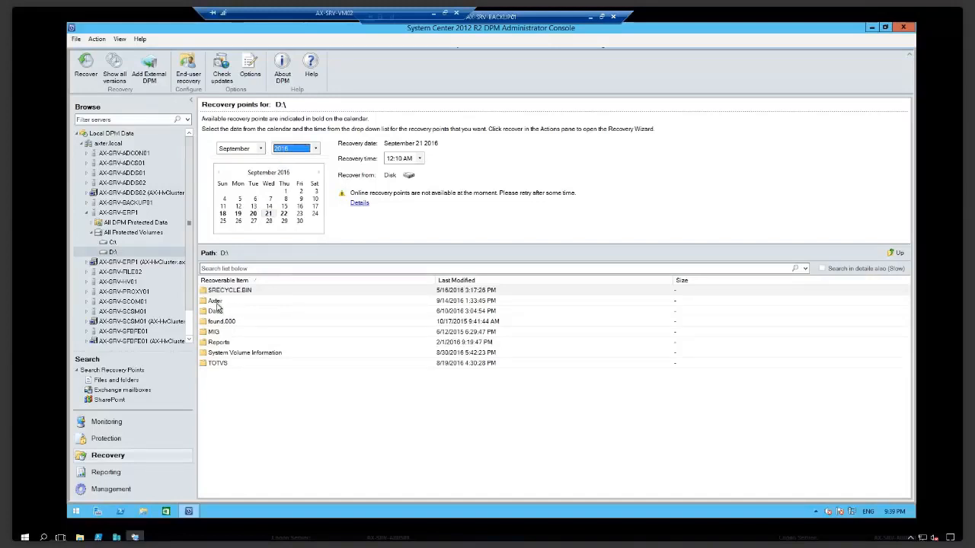
pyautogui.click(219, 304)
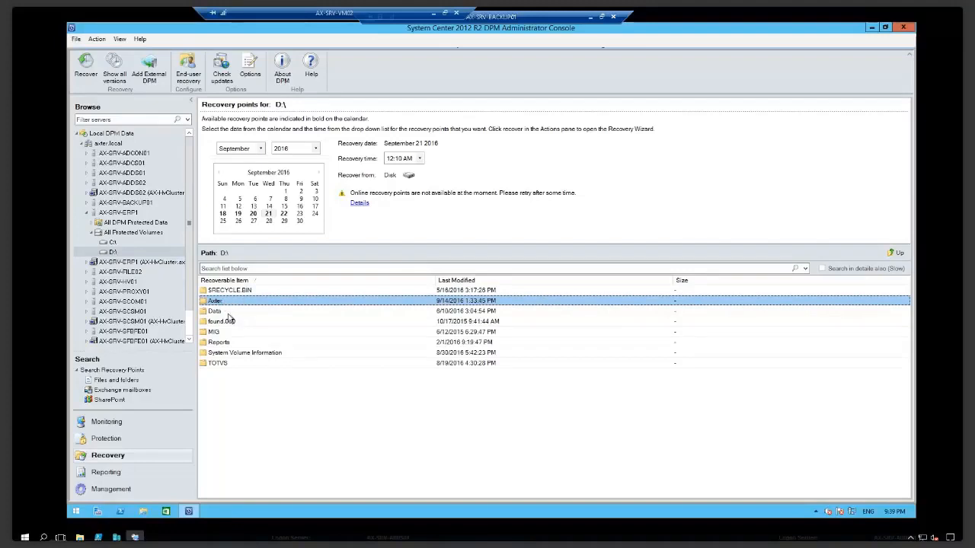
pyautogui.click(226, 343)
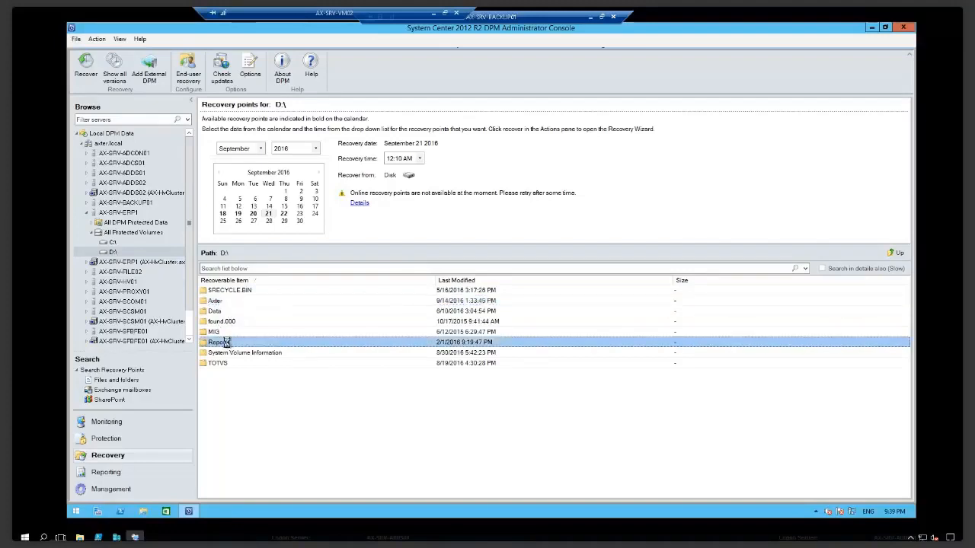
pyautogui.doubleClick(225, 343)
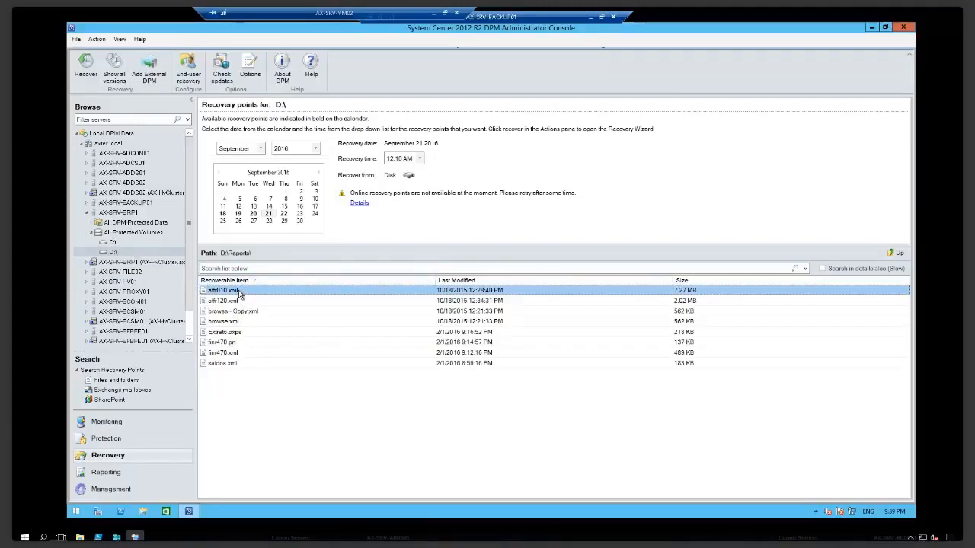
# Start recovering atfr010.xml, cancel the Recovery Wizard, and expand AX-SRV-ADDS02 in the Browse tree.
pyautogui.click(88, 69)
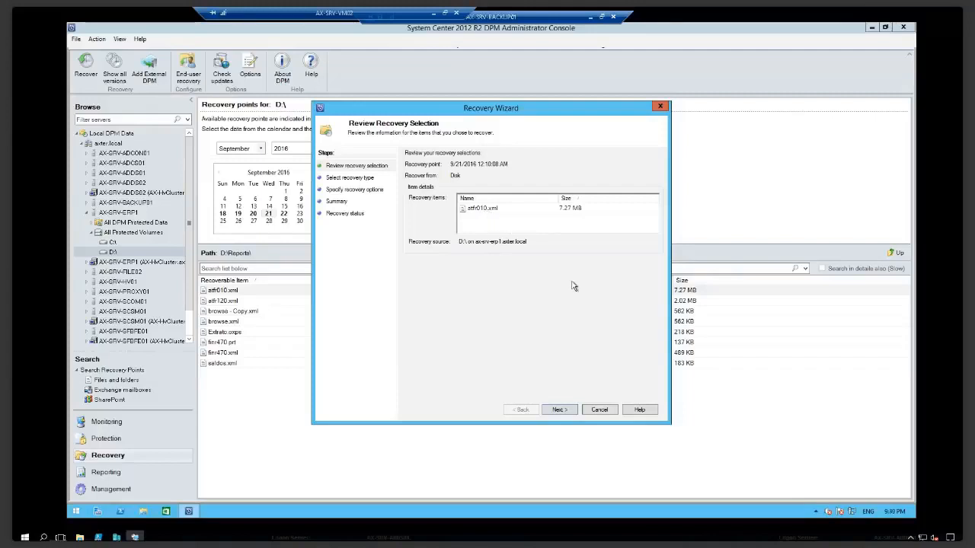
pyautogui.click(599, 410)
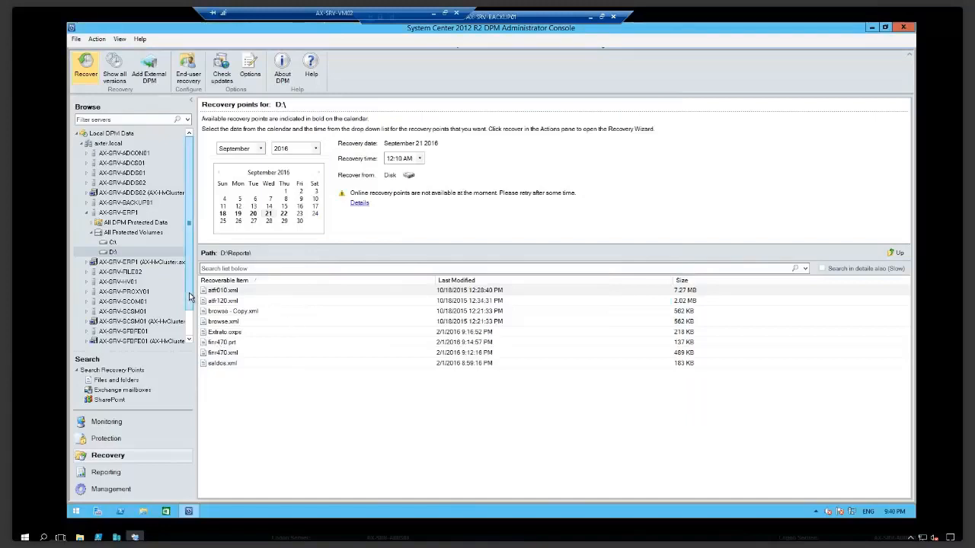
pyautogui.click(87, 184)
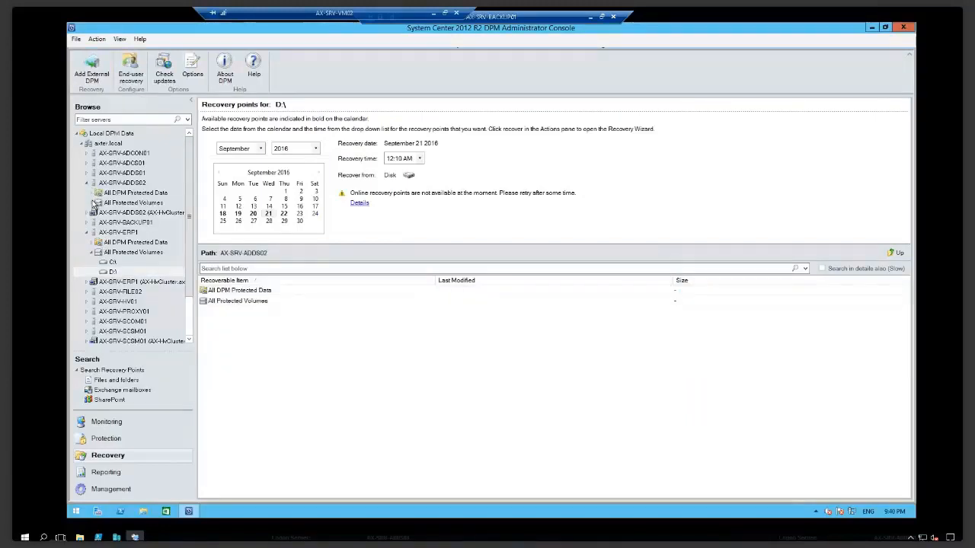
# Select ADDS02's C:\ under All Protected Volumes at the September 21 recovery point.
pyautogui.click(92, 202)
pyautogui.click(112, 213)
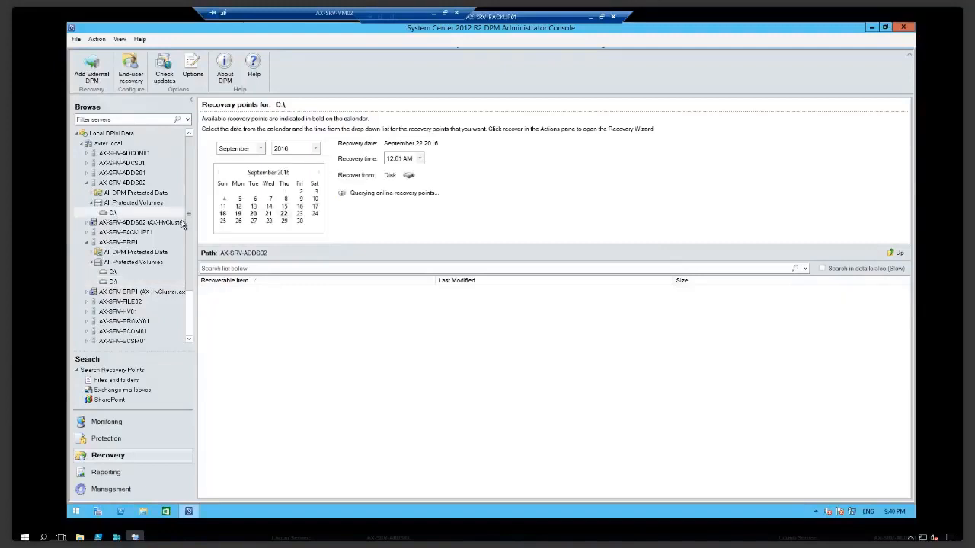
pyautogui.click(268, 214)
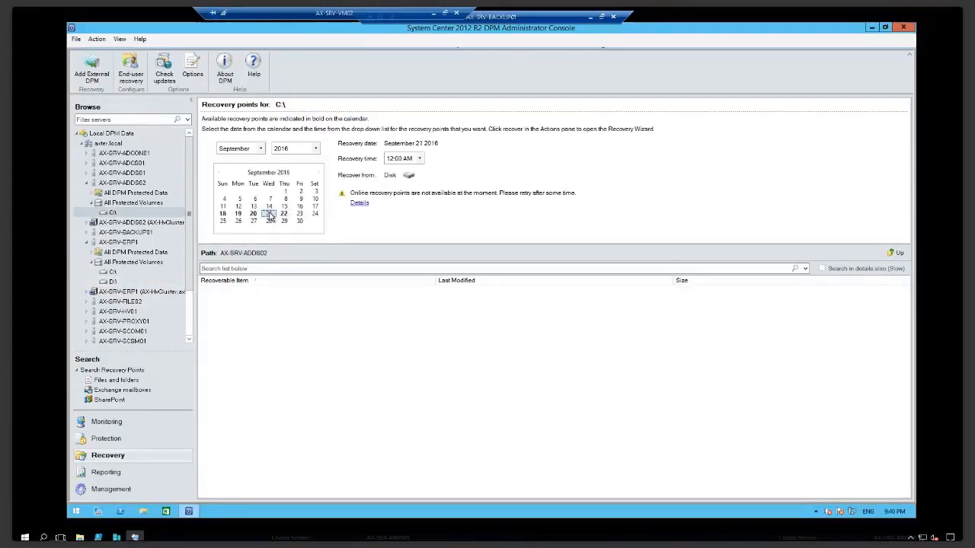
# Minimize and restore the AX-SRV-BACKUP01 remote session, shifting its connection bar left.
pyautogui.click(591, 16)
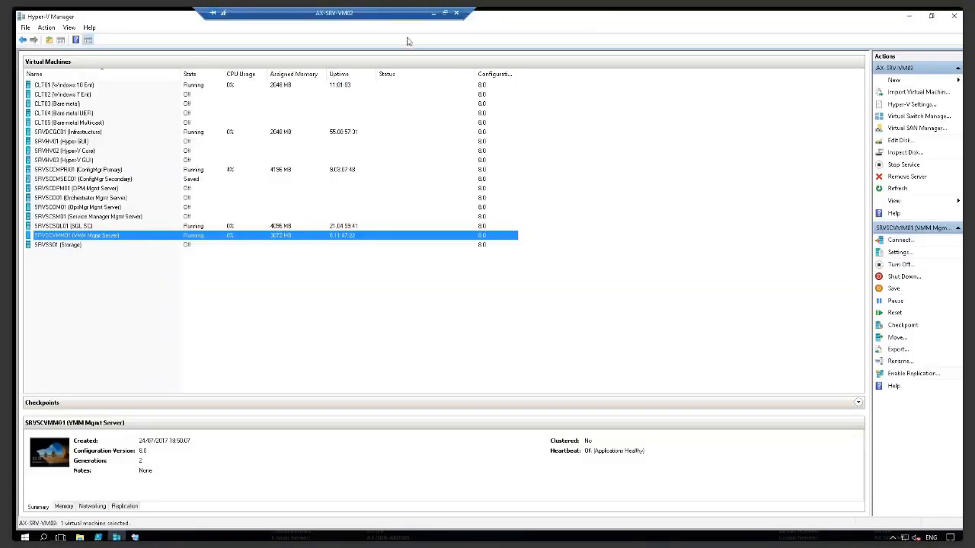
pyautogui.click(138, 538)
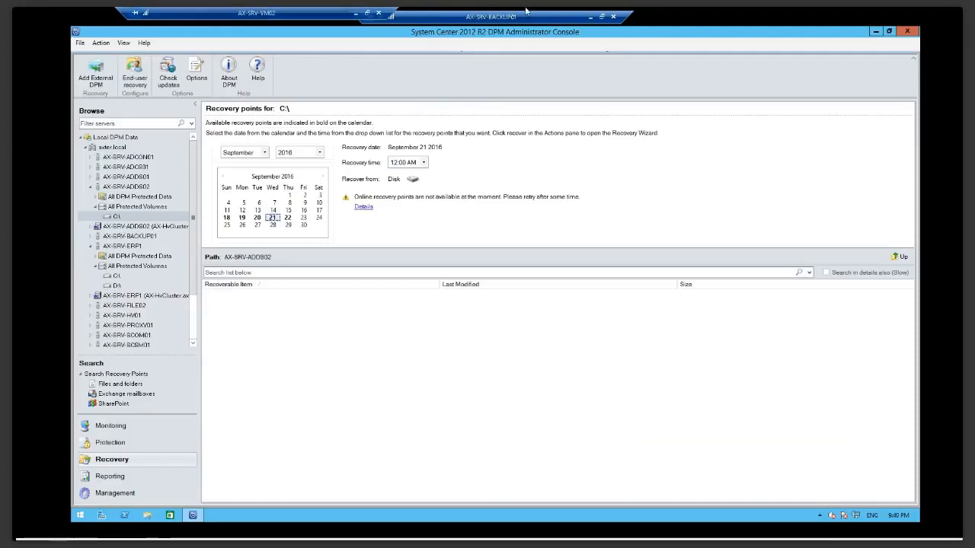
pyautogui.moveTo(525, 19)
pyautogui.mouseDown()
pyautogui.moveTo(370, 15)
pyautogui.moveTo(521, 10)
pyautogui.mouseUp()
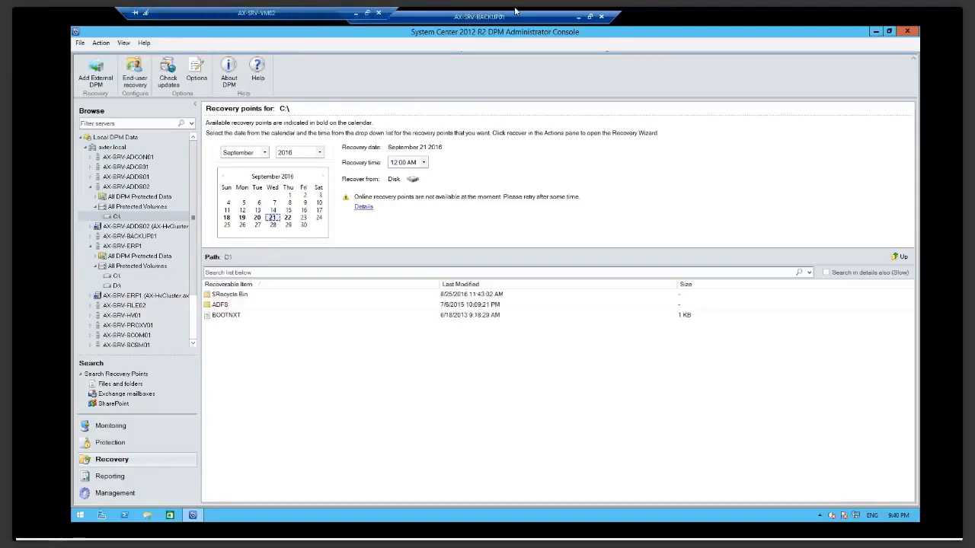
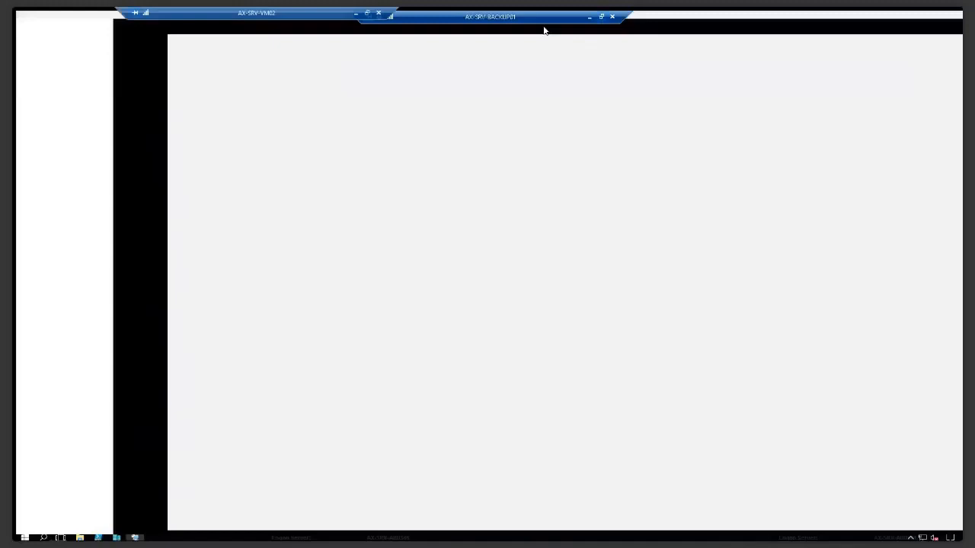
# Return the AX-SRV-BACKUP01 remote session to full screen in Remote Desktop Connection Manager.
pyautogui.click(71, 71)
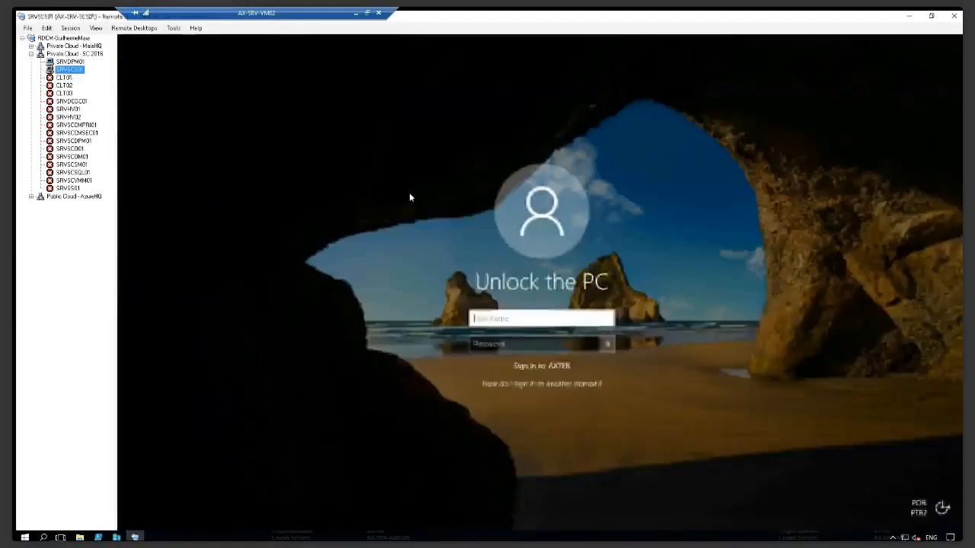
# Unlock the SRVSCS01 session by entering the admin username and password.
pyautogui.click(518, 320)
pyautogui.write('admg')
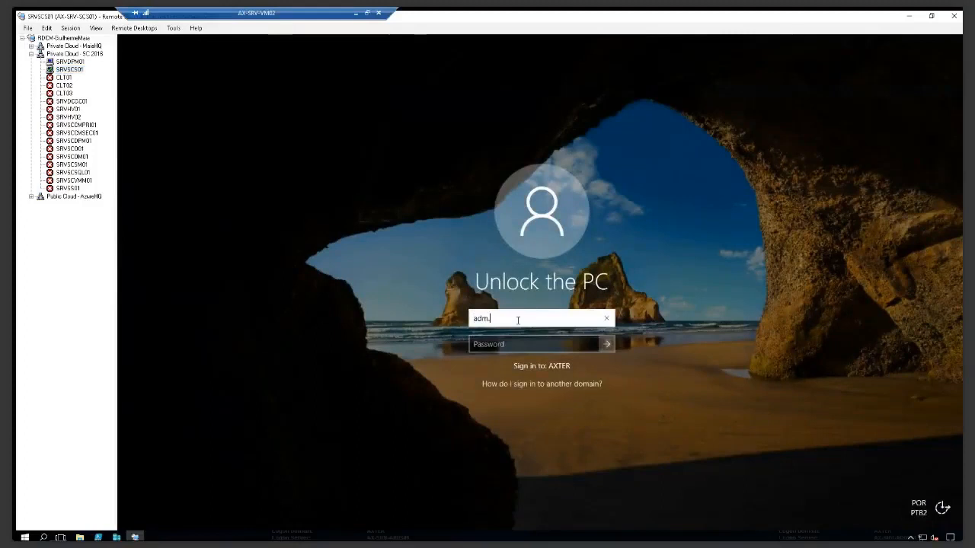
pyautogui.write('gcm')
pyautogui.press('Tab')
pyautogui.write('••')
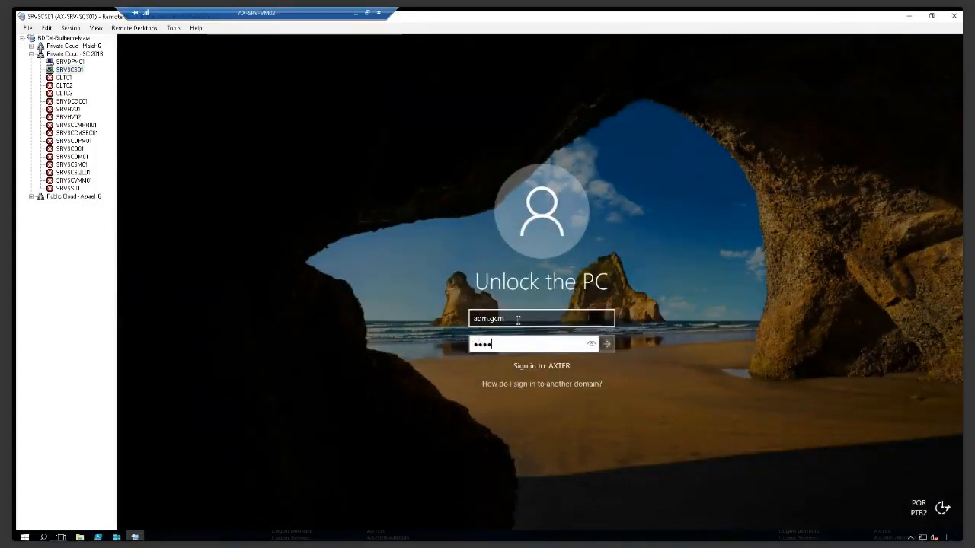
pyautogui.write('••••••••')
pyautogui.press('Return')
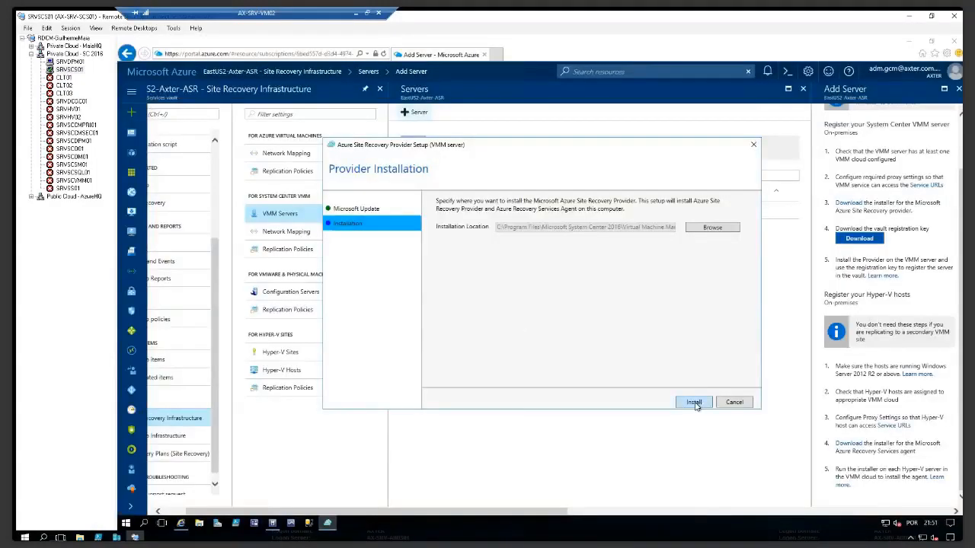
# Start the Site Recovery Provider install and view SRVSCS01 full screen with the setup visible.
pyautogui.click(695, 403)
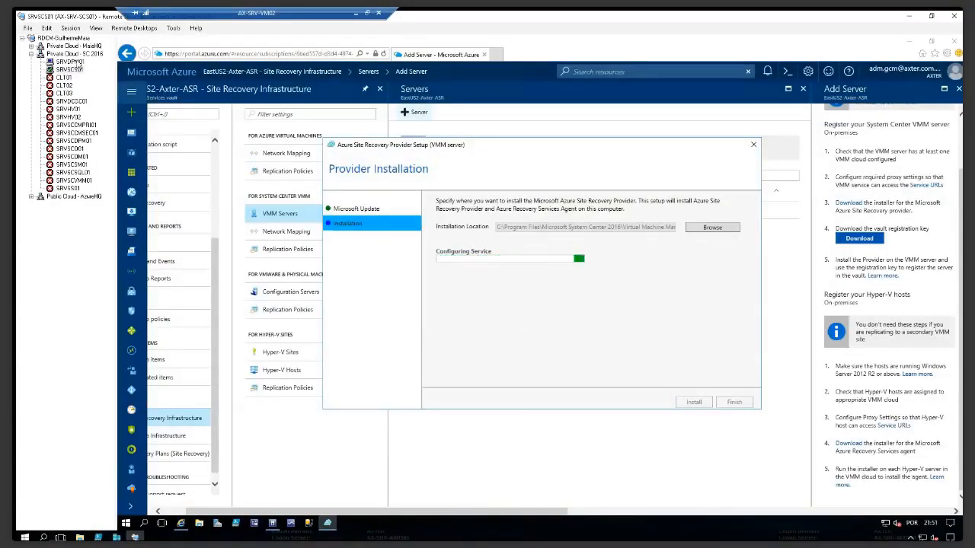
pyautogui.click(76, 62)
pyautogui.click(76, 70)
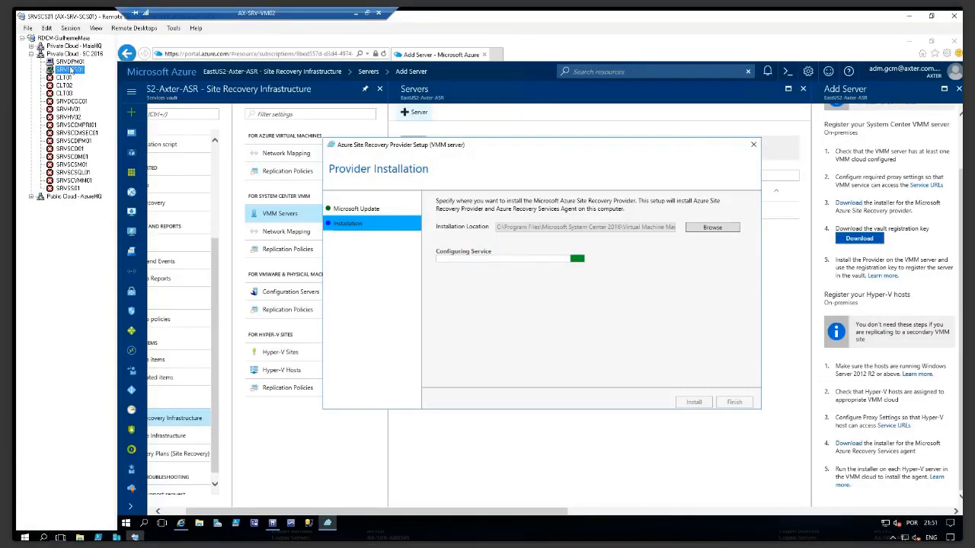
pyautogui.rightClick(70, 69)
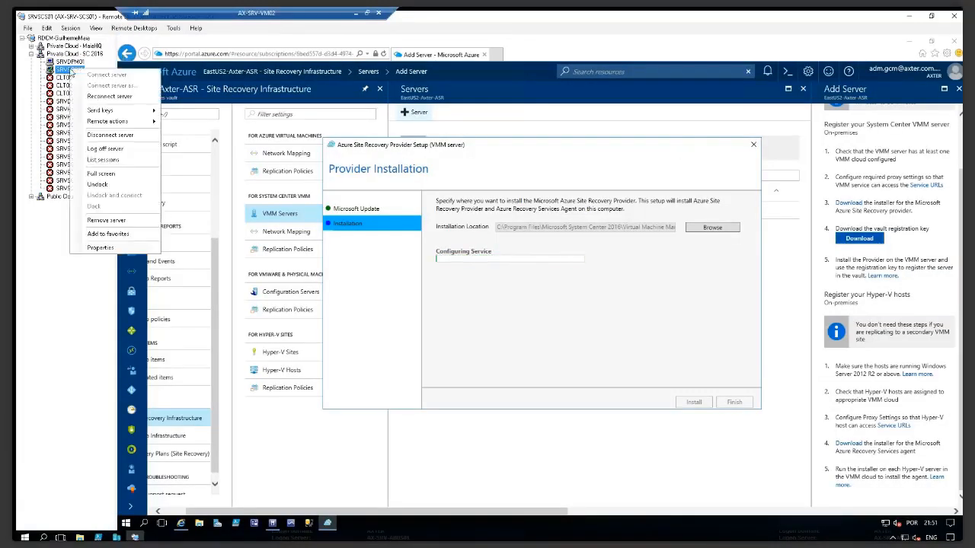
pyautogui.click(101, 173)
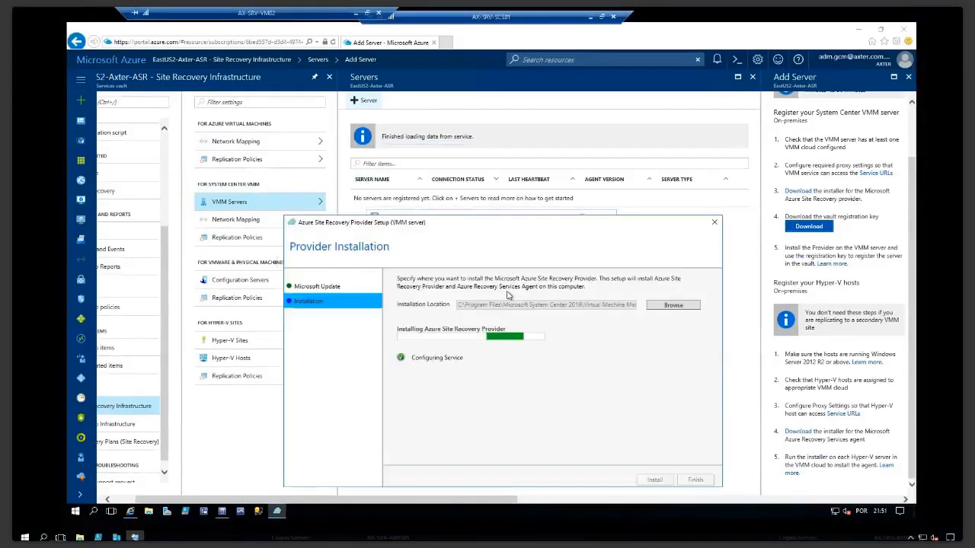
pyautogui.moveTo(513, 492); pyautogui.dragTo(521, 413)
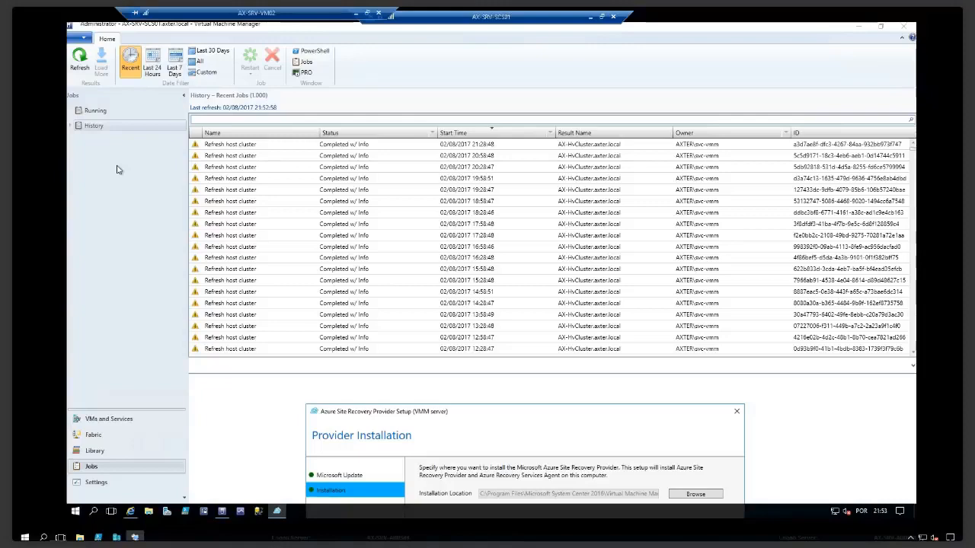
# Minimize Virtual Machine Manager and move the provider setup dialog down out of the way.
pyautogui.click(859, 29)
pyautogui.click(860, 29)
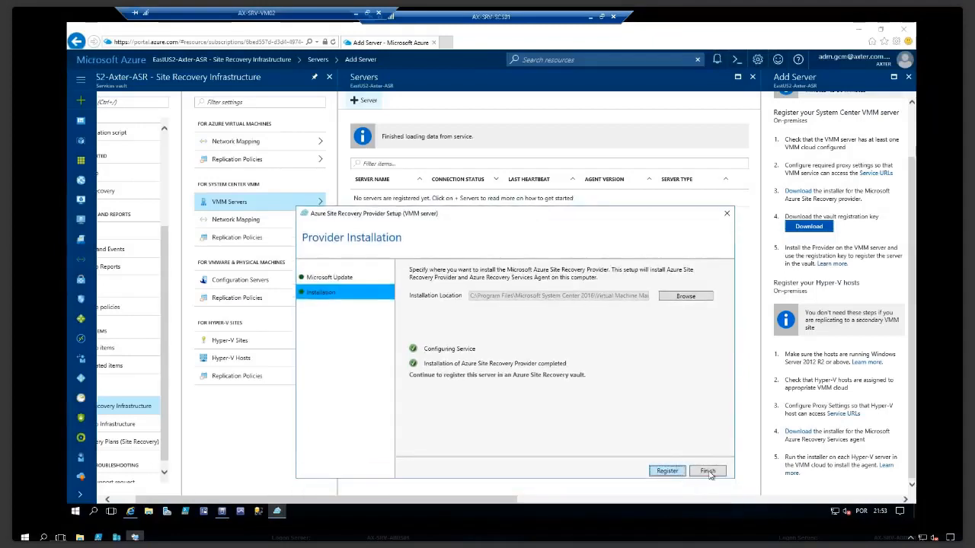
pyautogui.moveTo(633, 215); pyautogui.dragTo(675, 487)
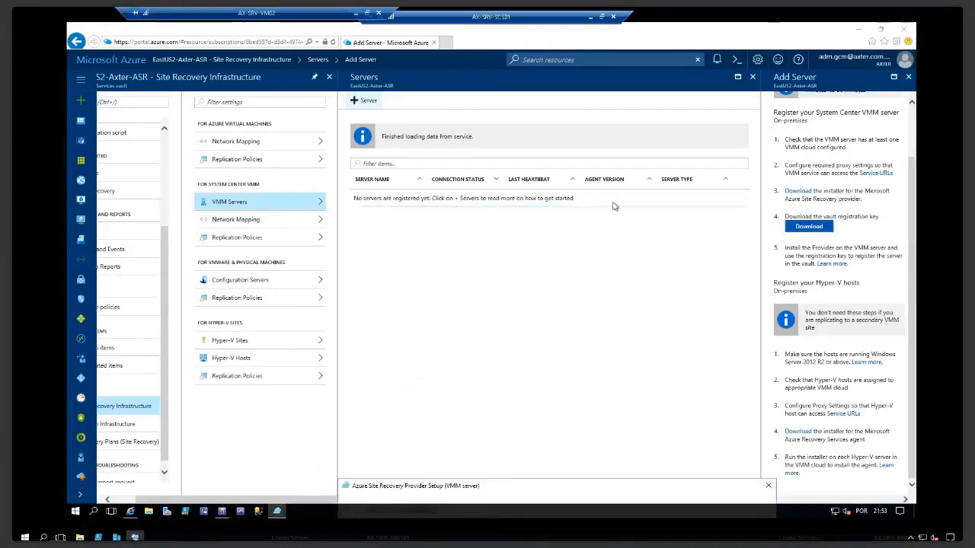
# Close the Add Server, Servers and Site Recovery Infrastructure blades in the portal.
pyautogui.click(908, 77)
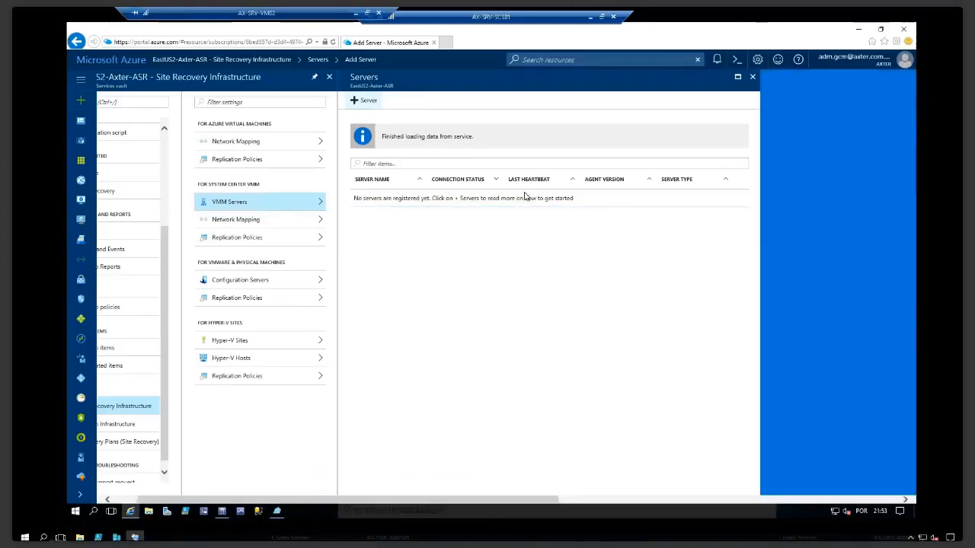
pyautogui.click(752, 77)
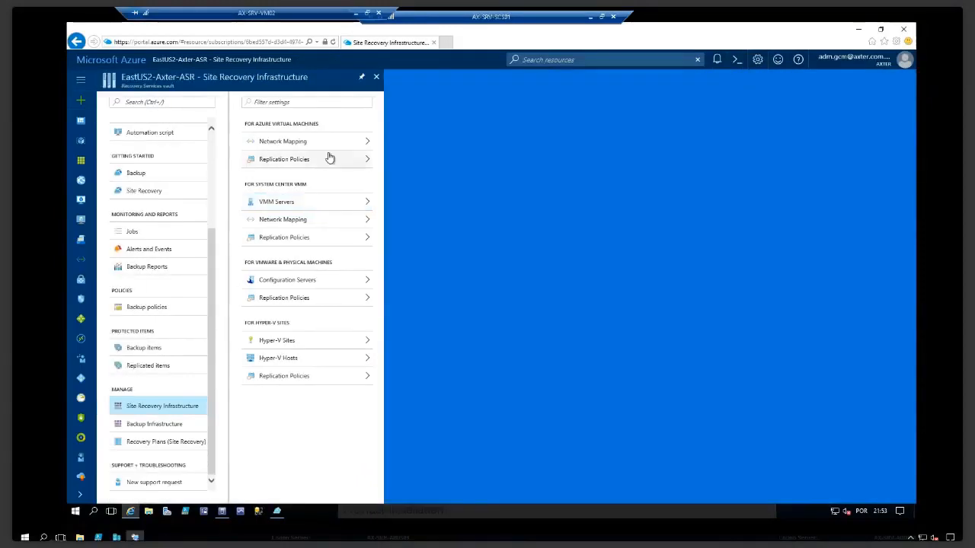
pyautogui.click(377, 78)
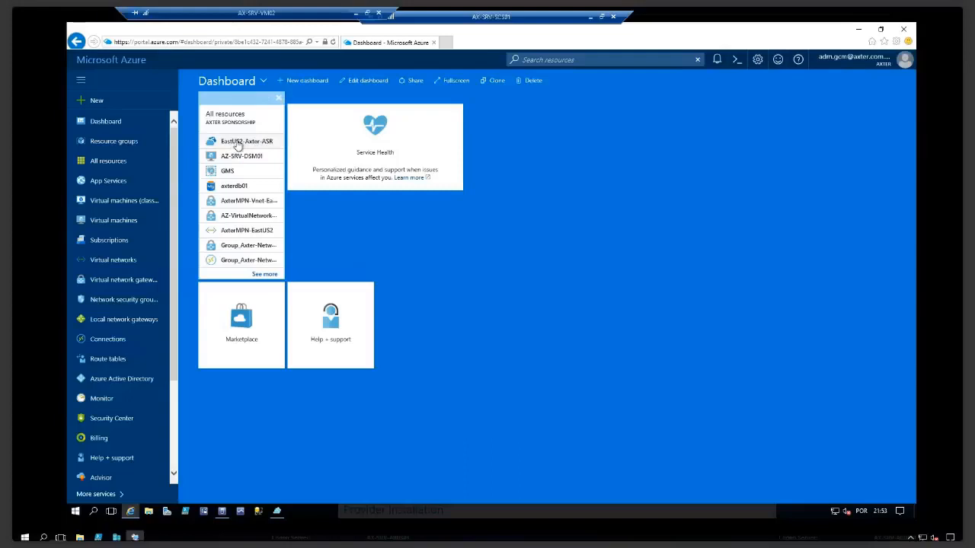
# Open the EastUS2-Axter-ASR vault and start Backup under Getting Started.
pyautogui.click(237, 141)
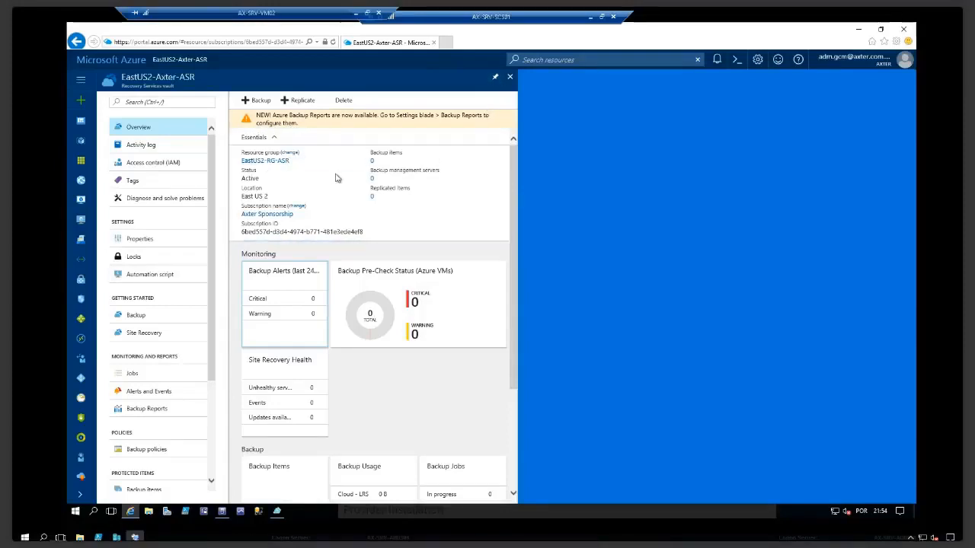
pyautogui.scroll(-2, 450, 271)
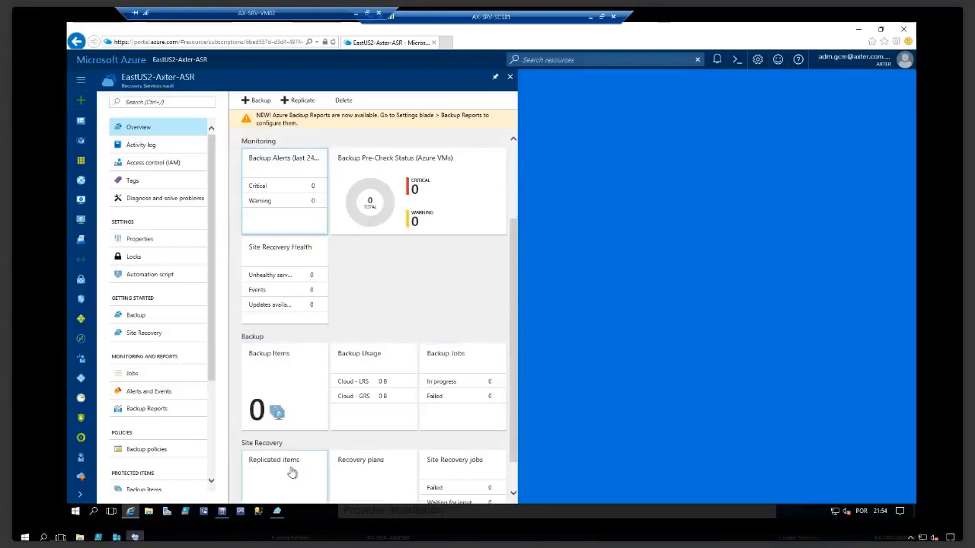
pyautogui.scroll(-1, 294, 472)
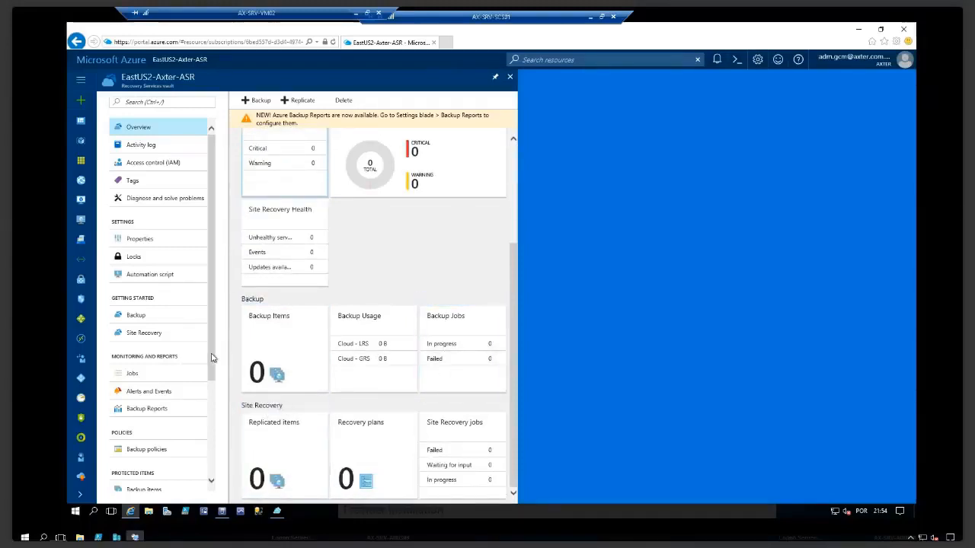
pyautogui.moveTo(211, 358)
pyautogui.mouseDown()
pyautogui.moveTo(216, 400)
pyautogui.moveTo(216, 365)
pyautogui.mouseUp()
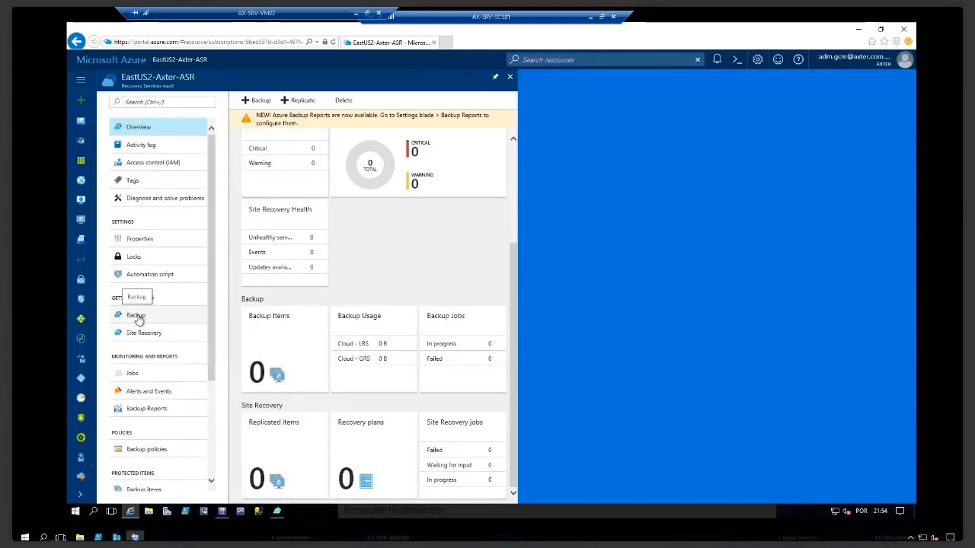
pyautogui.click(151, 320)
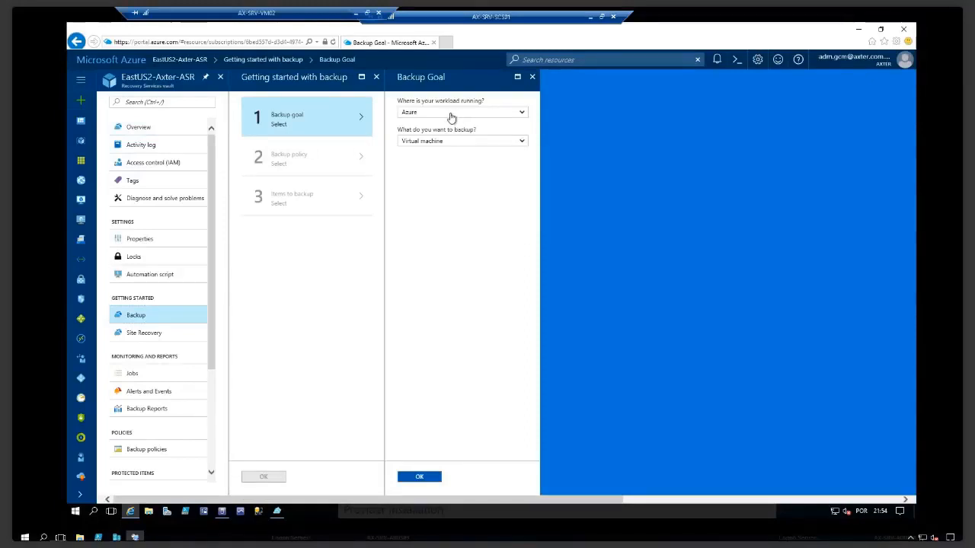
# Set the backup goal to an On-premises workload backing up Microsoft SQL Server, and confirm.
pyautogui.click(439, 143)
pyautogui.click(451, 151)
pyautogui.click(445, 115)
pyautogui.click(431, 135)
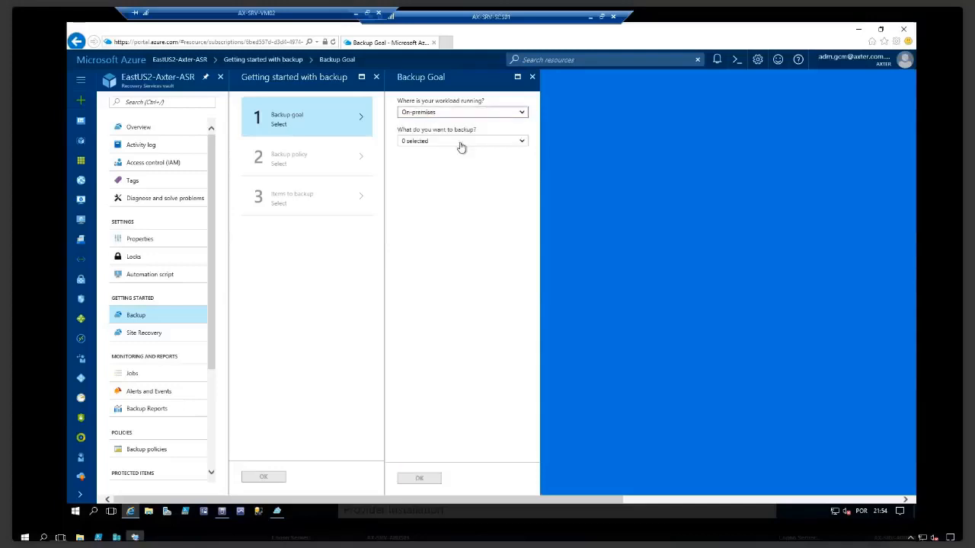
pyautogui.click(445, 145)
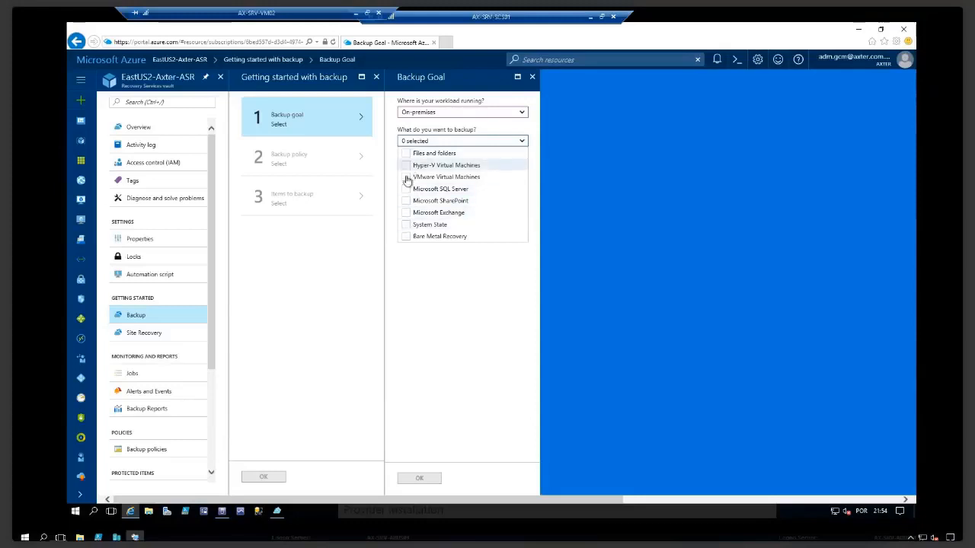
pyautogui.click(406, 190)
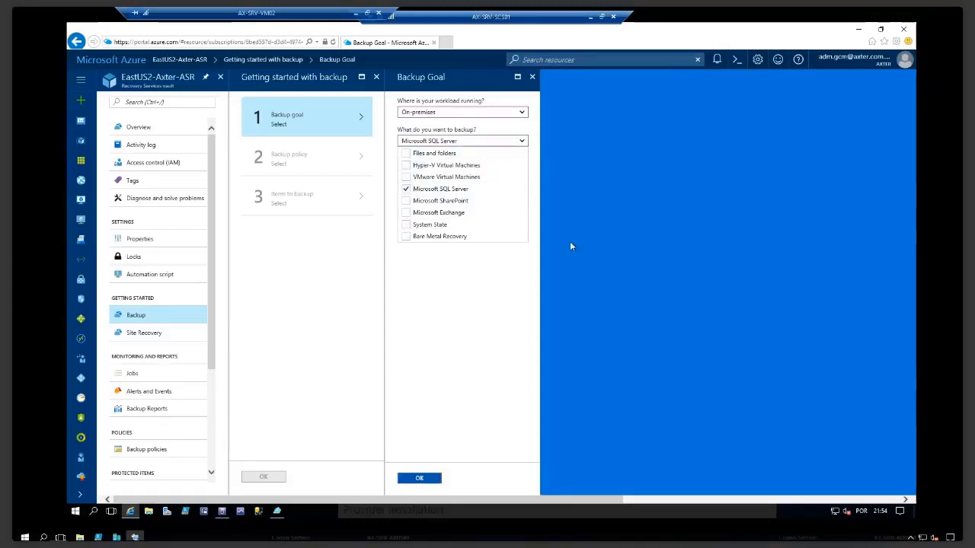
pyautogui.click(419, 479)
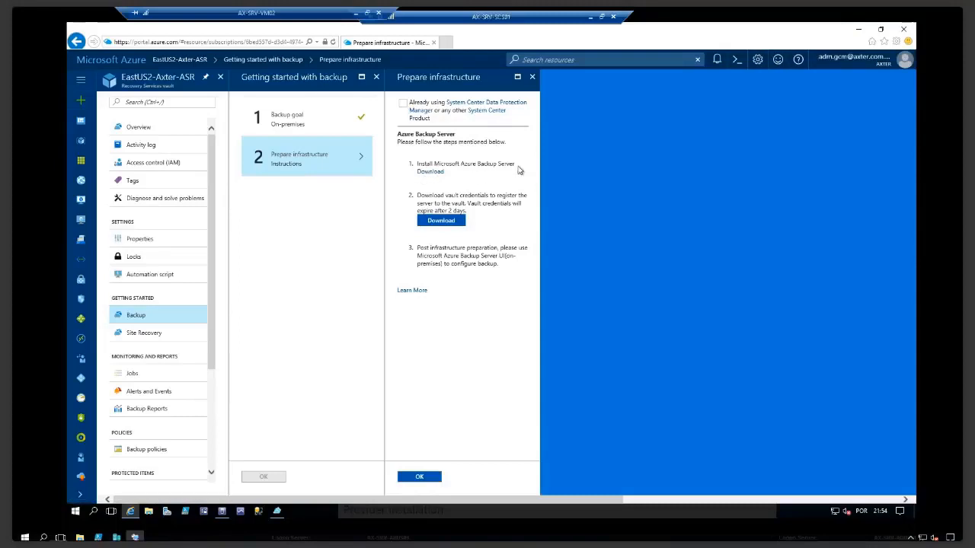
# Highlight the Microsoft Azure Backup Server name and open the vault's Site Recovery section.
pyautogui.moveTo(516, 165); pyautogui.dragTo(437, 163)
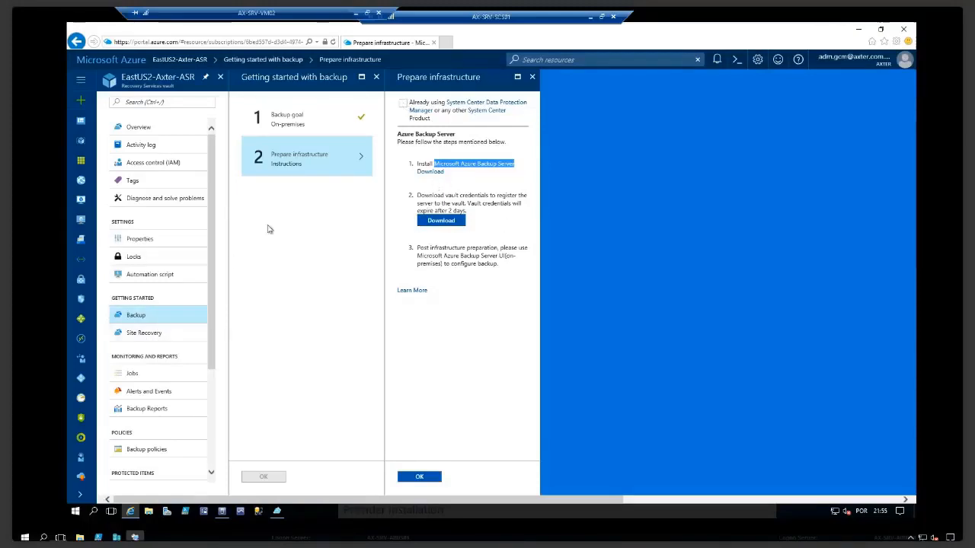
pyautogui.click(149, 335)
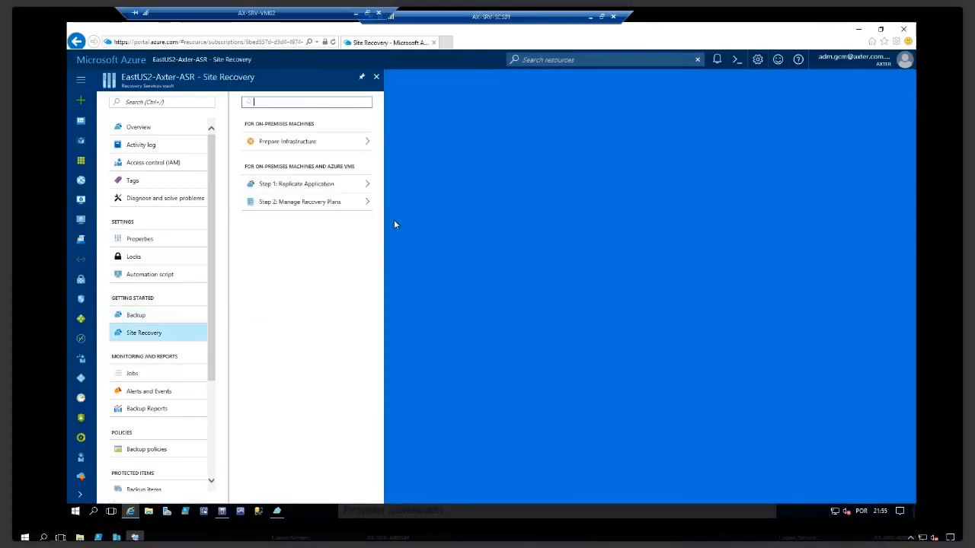
# Set the protection goal to On-premises, To Azure, Hyper-V Yes, VMM Yes, and save it.
pyautogui.click(312, 143)
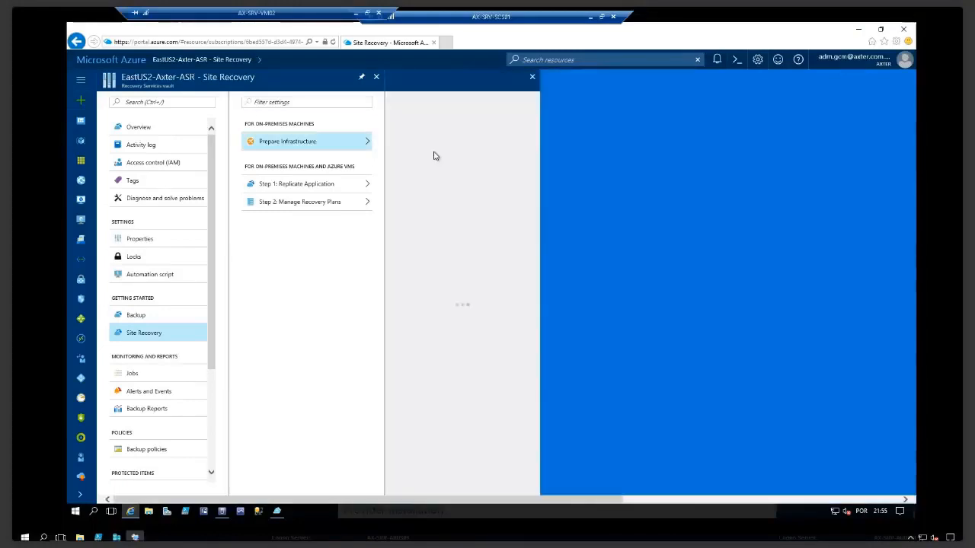
pyautogui.click(456, 158)
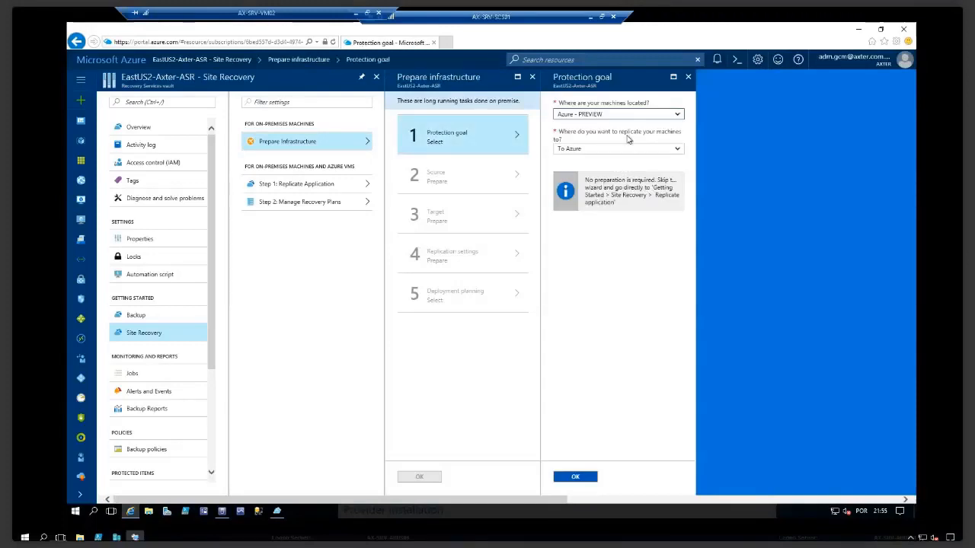
pyautogui.click(631, 116)
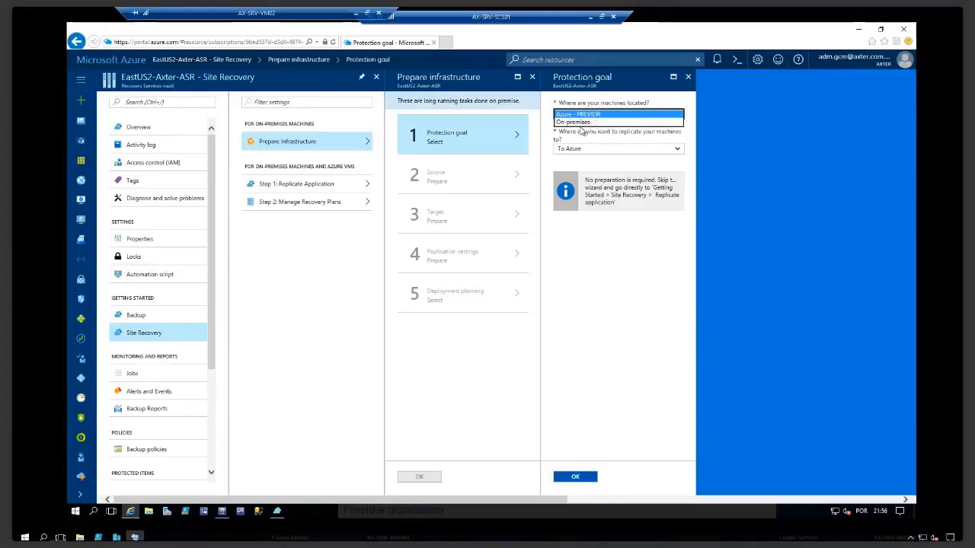
pyautogui.click(585, 124)
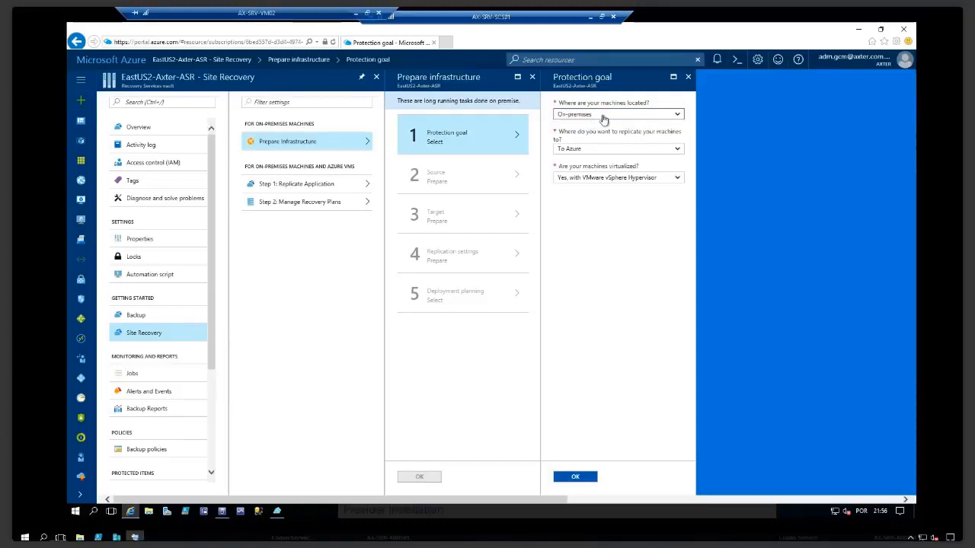
pyautogui.click(627, 149)
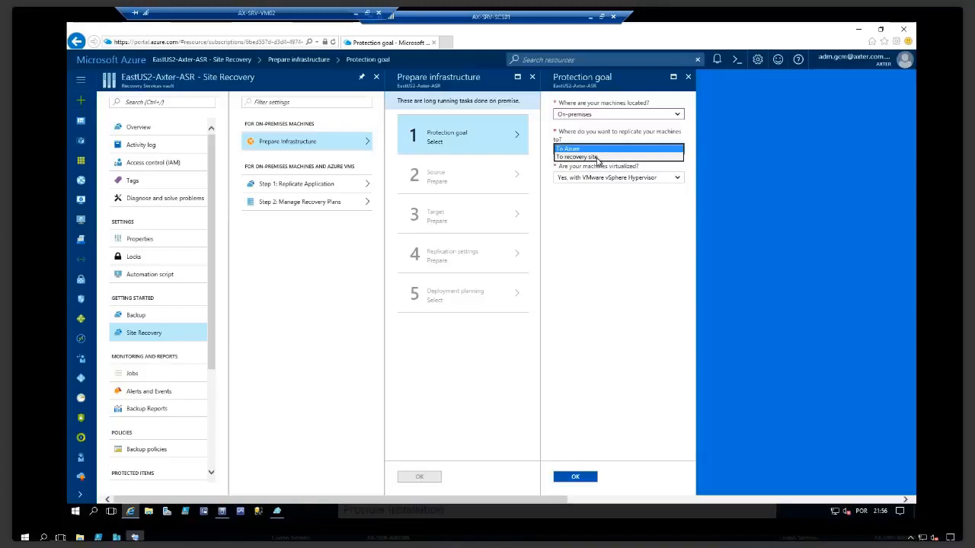
pyautogui.click(619, 149)
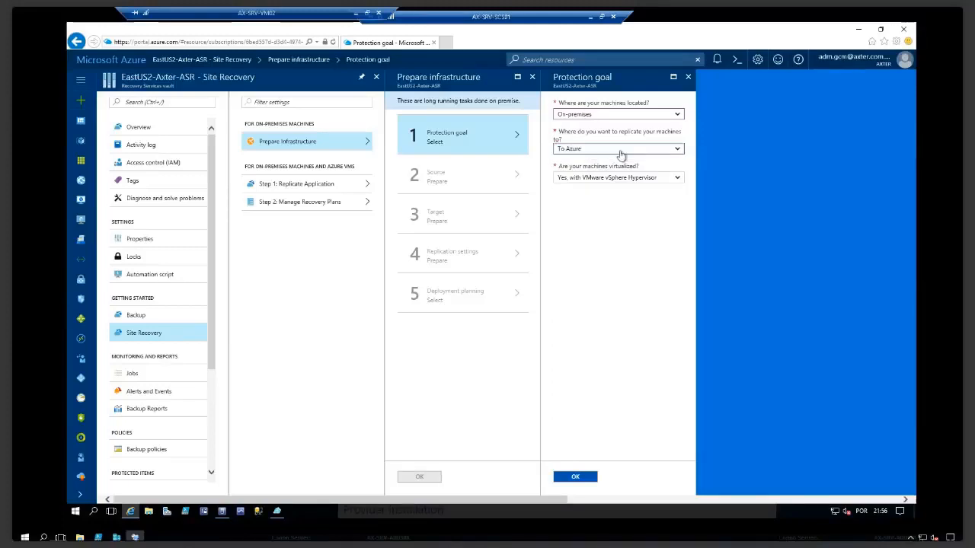
pyautogui.click(610, 178)
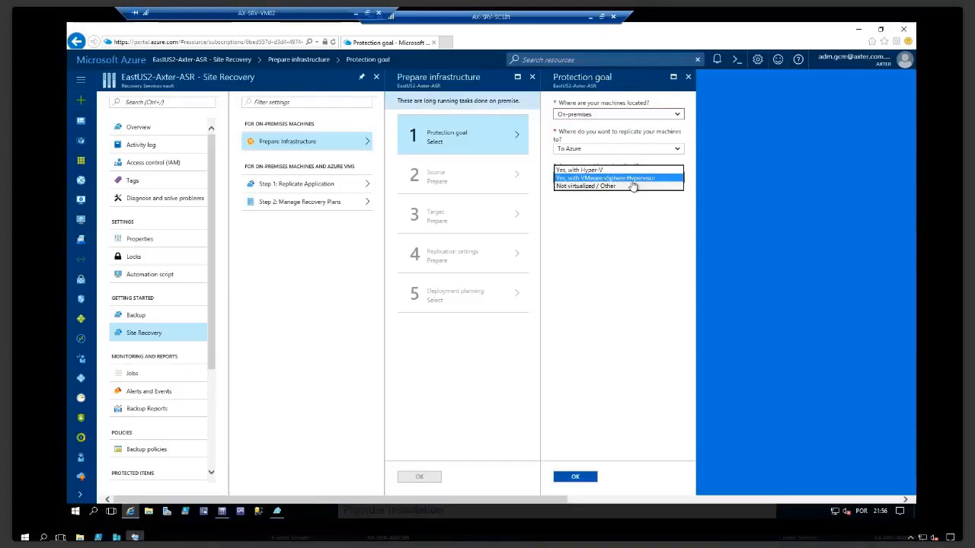
pyautogui.click(595, 170)
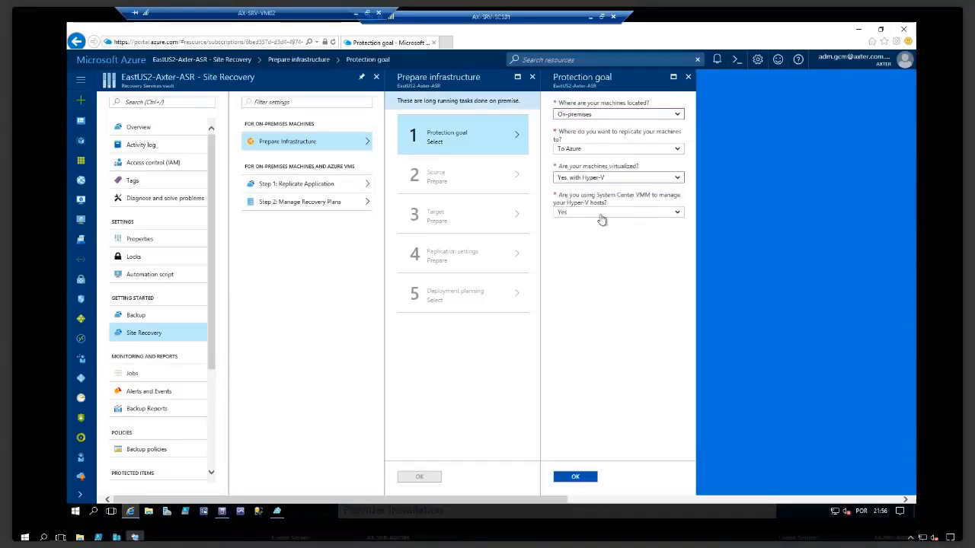
pyautogui.click(617, 219)
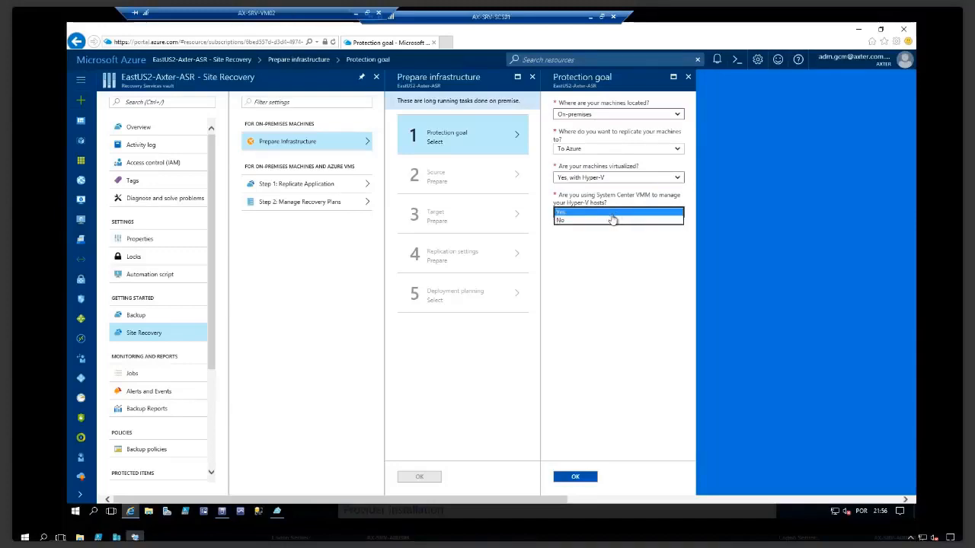
pyautogui.click(575, 214)
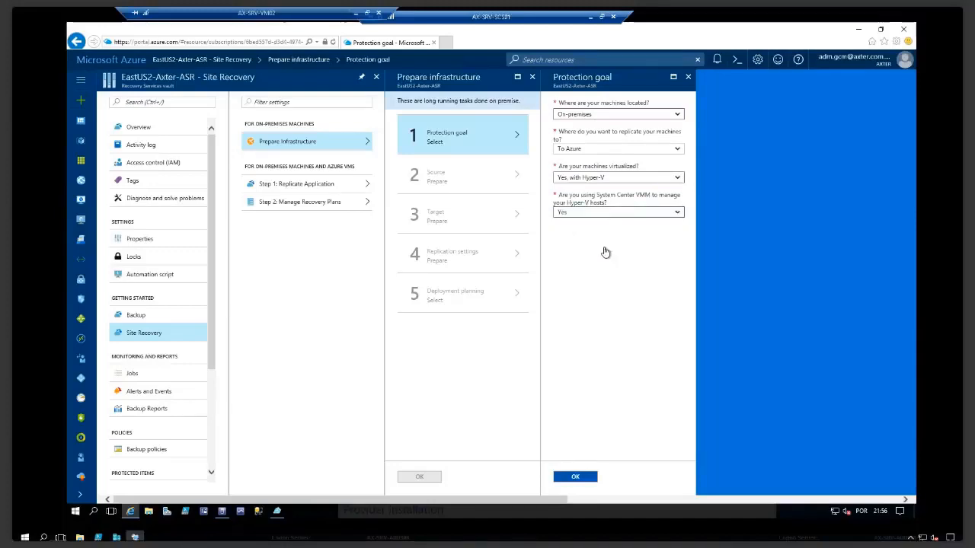
pyautogui.click(588, 479)
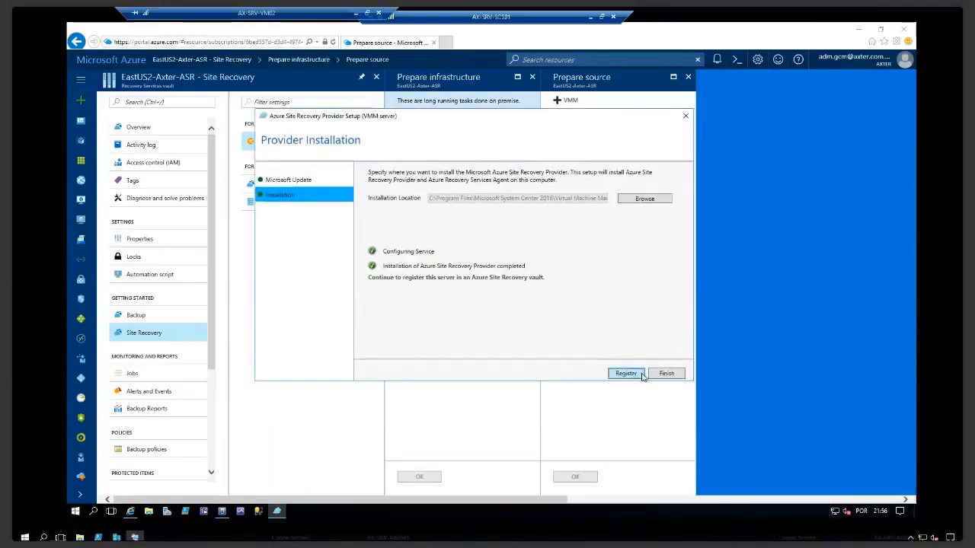
# Begin registration, allow SCVMM to stop, and load the .VaultCredentials file from Downloads.
pyautogui.click(625, 374)
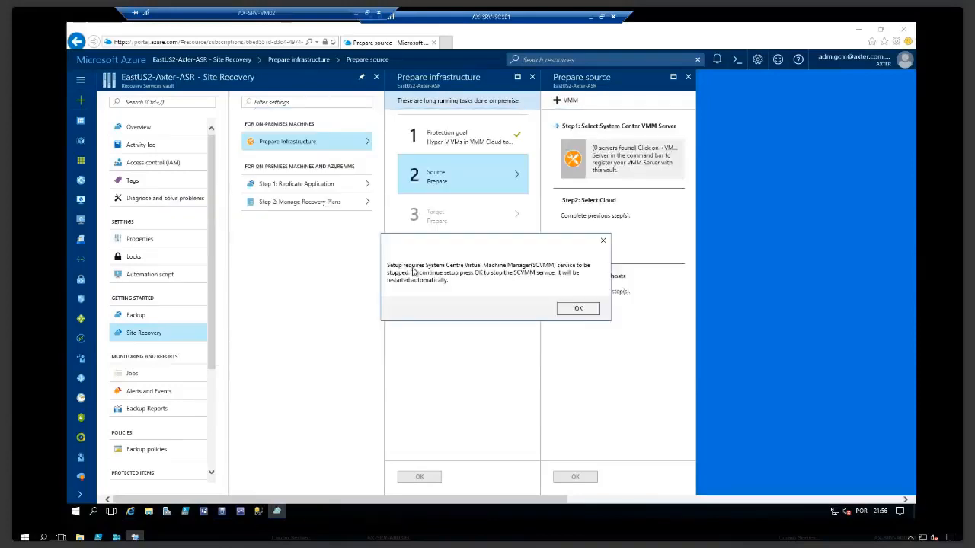
pyautogui.click(578, 309)
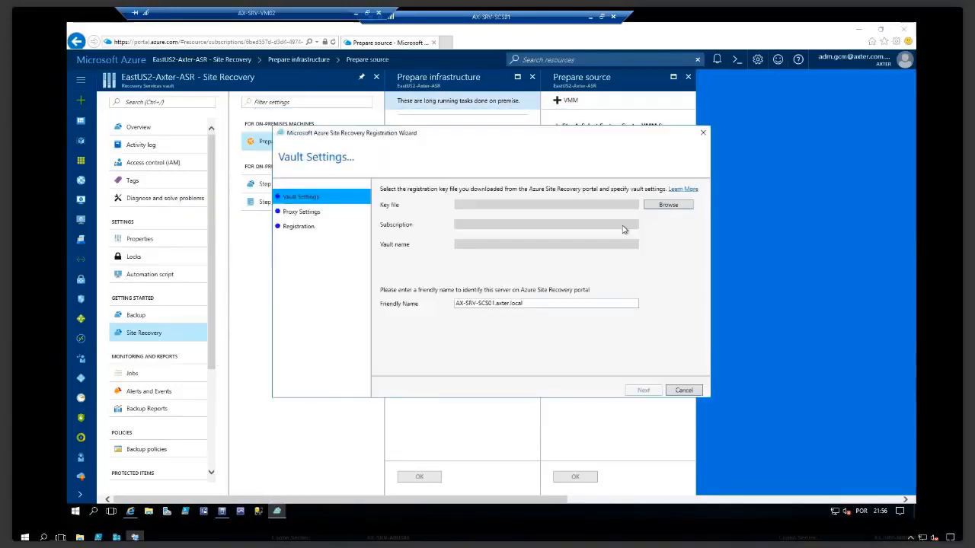
pyautogui.click(677, 205)
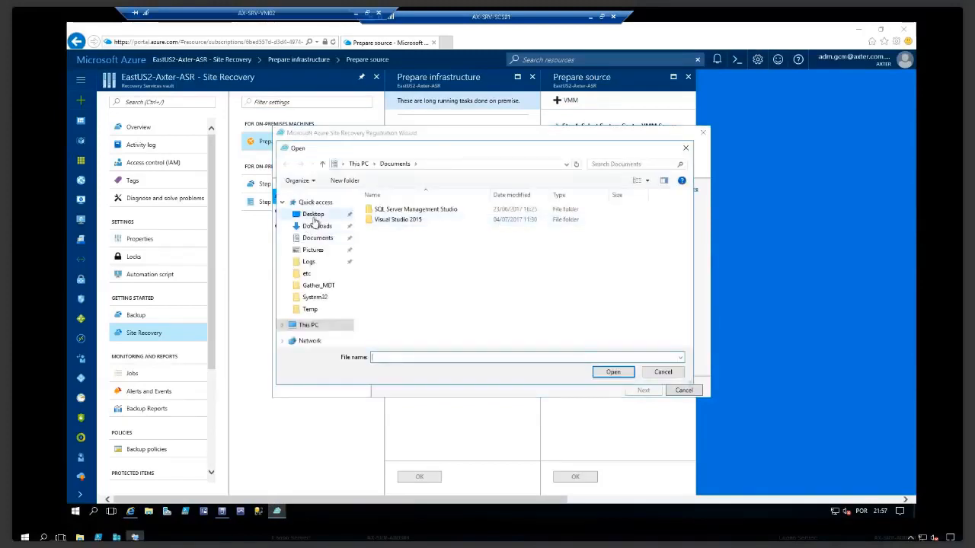
pyautogui.click(305, 215)
pyautogui.click(317, 238)
pyautogui.click(317, 227)
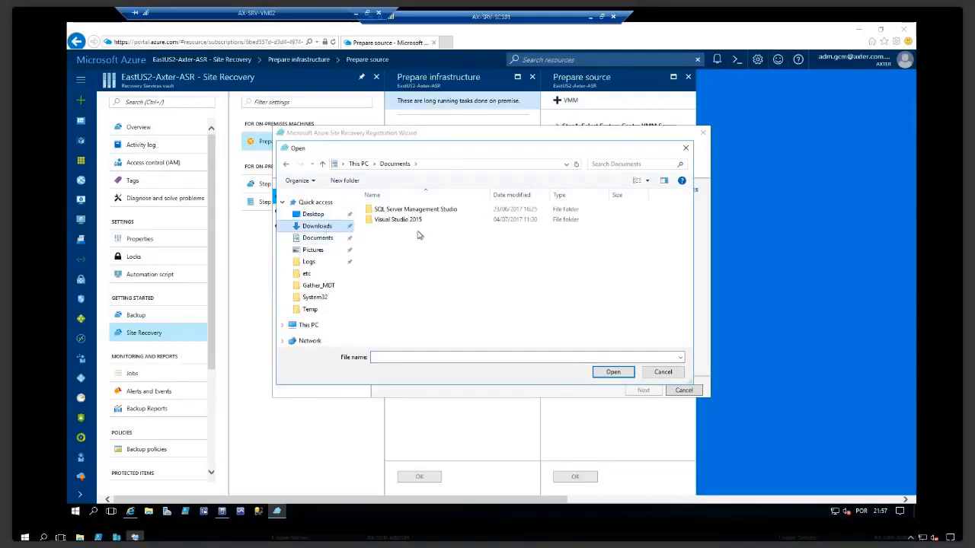
pyautogui.click(433, 213)
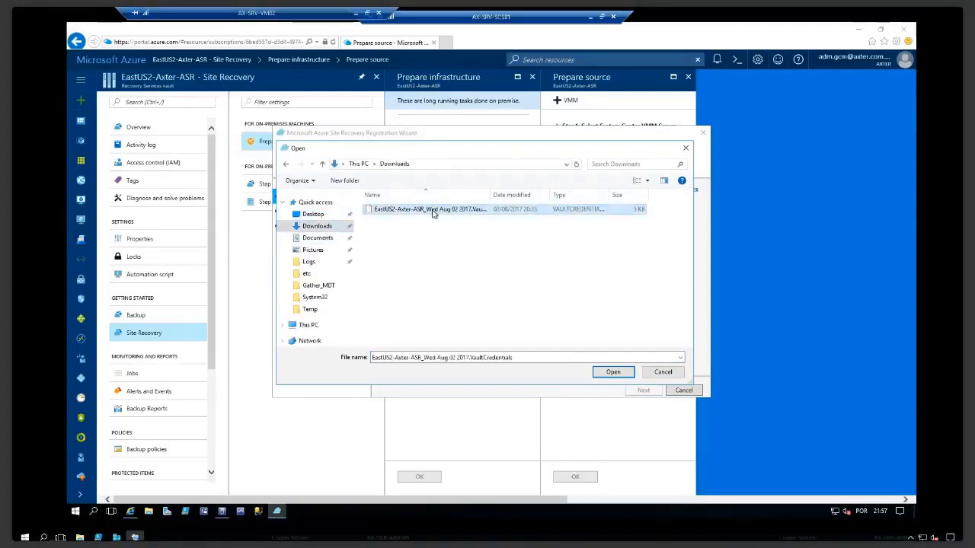
pyautogui.doubleClick(433, 213)
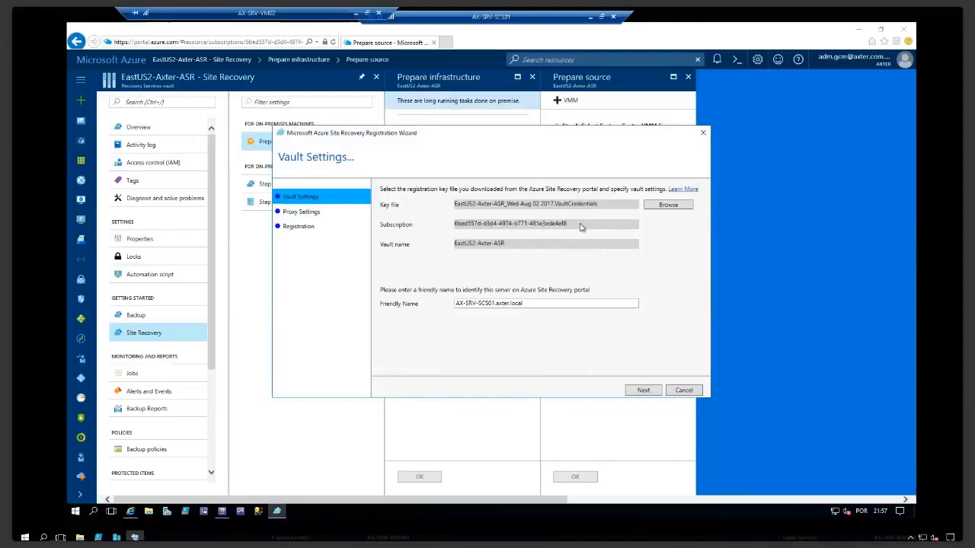
# Continue to Proxy Settings and verify connectivity connecting directly without a proxy server.
pyautogui.click(643, 390)
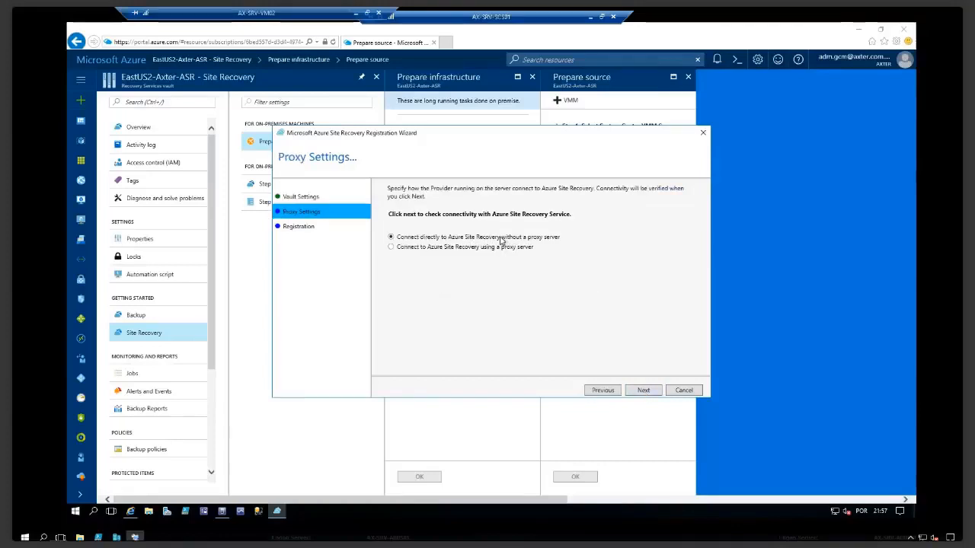
pyautogui.click(643, 392)
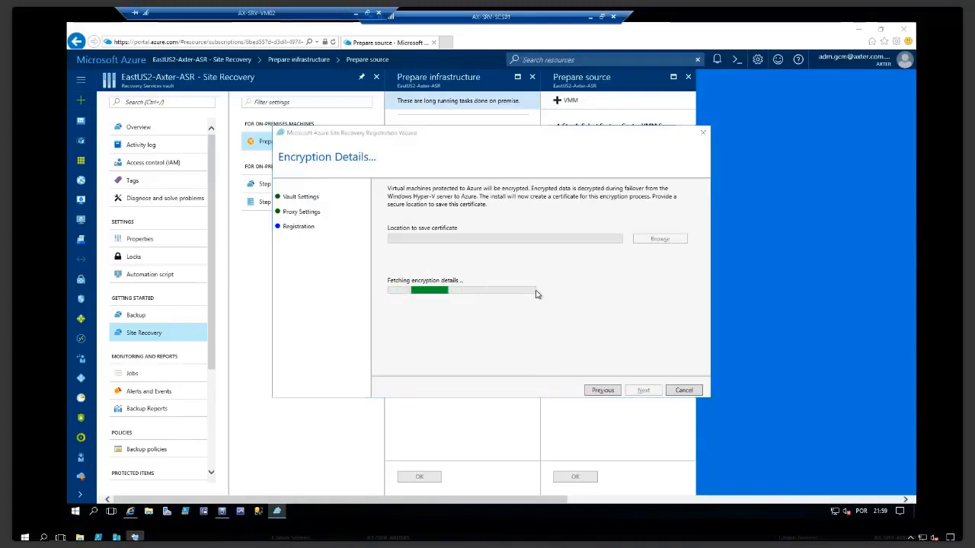
# Choose AX-SRV-SCS01.axter.local as the portal's System Center VMM server so the wizard fetches encryption details.
pyautogui.hotkey('alt', 'Tab')
pyautogui.hotkey('alt', 'Tab')
pyautogui.hotkey('alt', 'Tab')
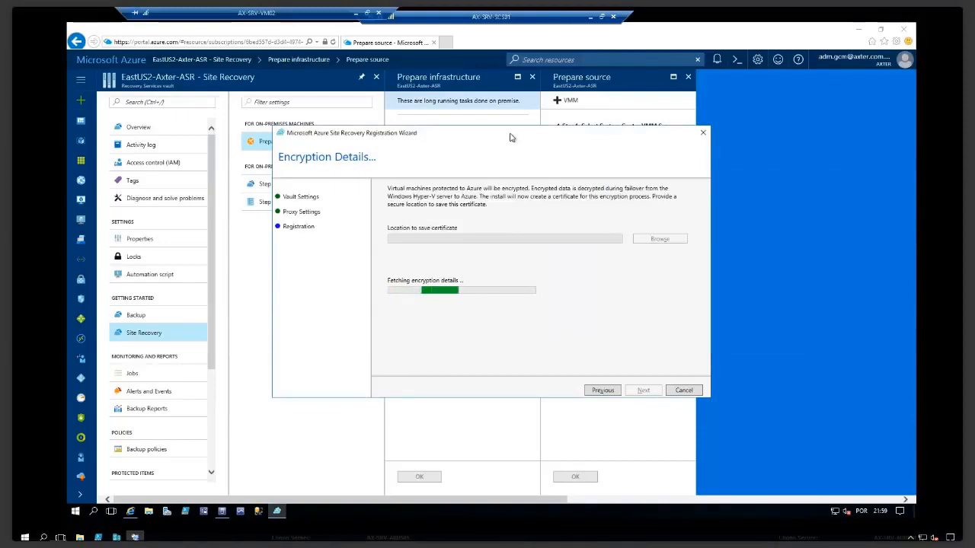
pyautogui.moveTo(515, 137); pyautogui.dragTo(346, 149)
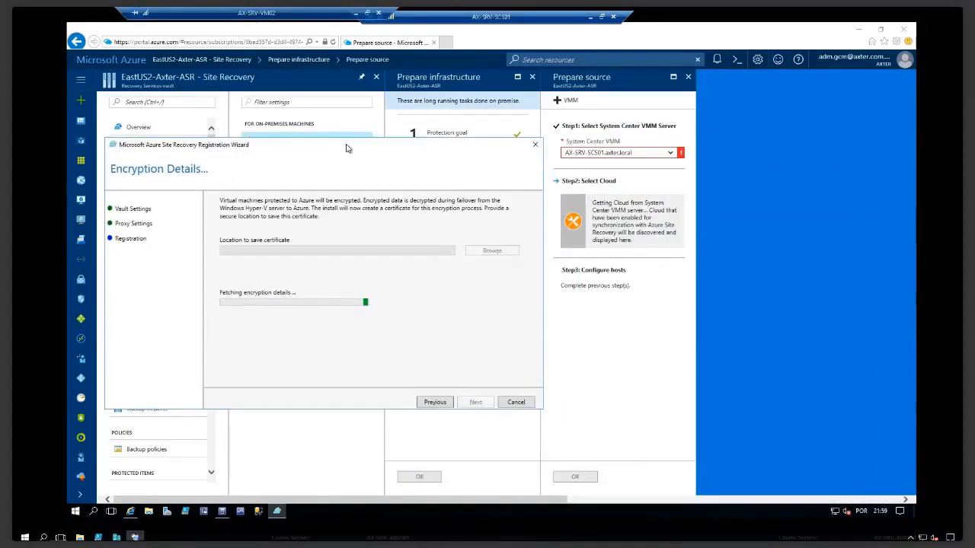
pyautogui.click(671, 155)
pyautogui.click(668, 157)
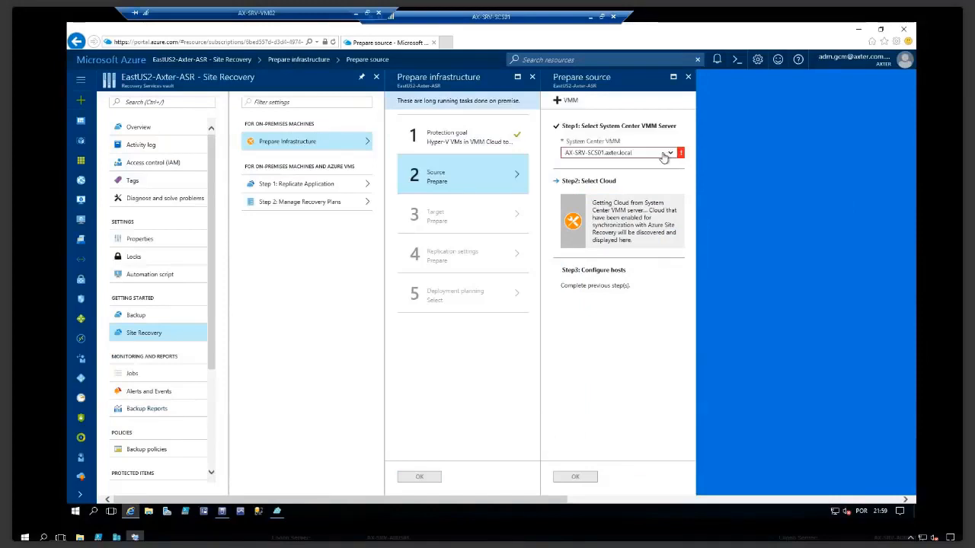
pyautogui.click(663, 157)
pyautogui.click(605, 328)
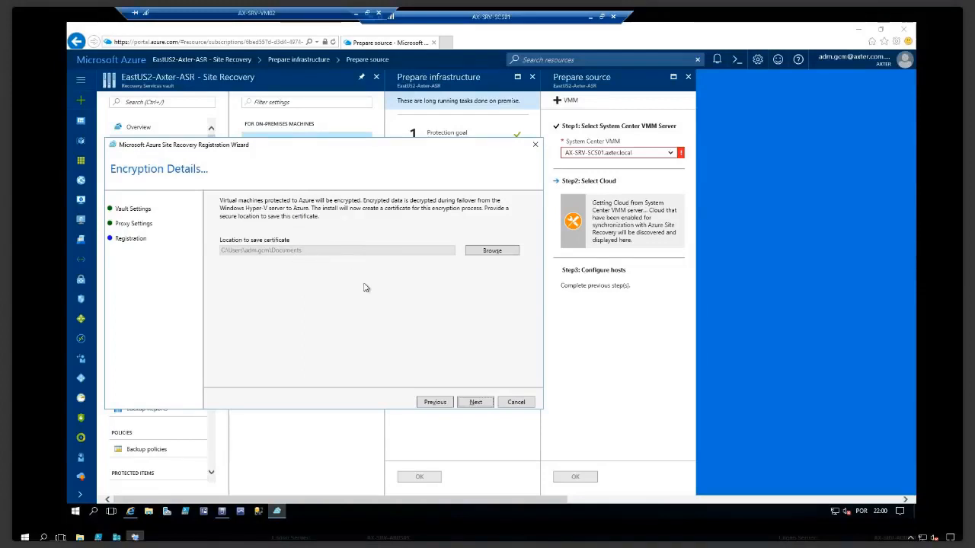
# Keep the Documents certificate location, register the VMM server in the vault with cloud metadata synced, and finish.
pyautogui.click(477, 404)
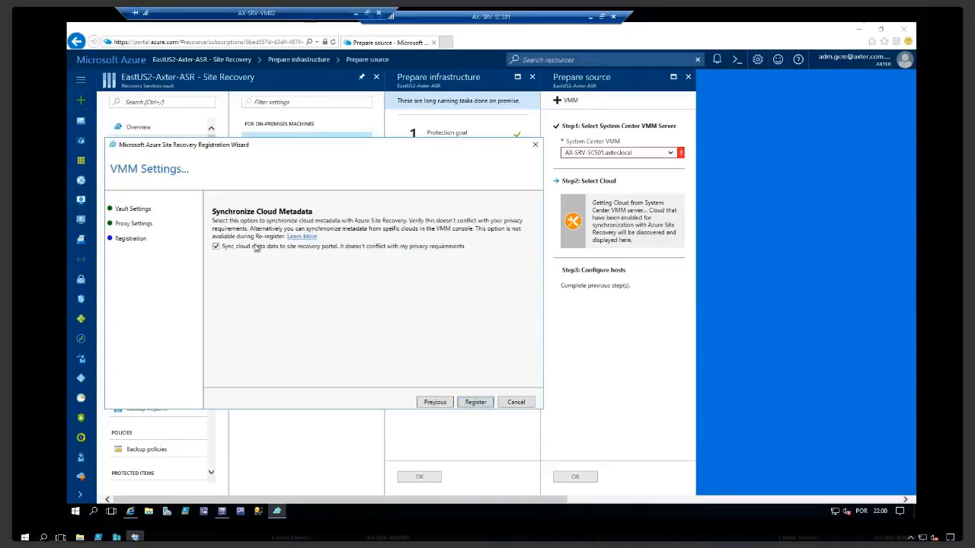
pyautogui.click(475, 402)
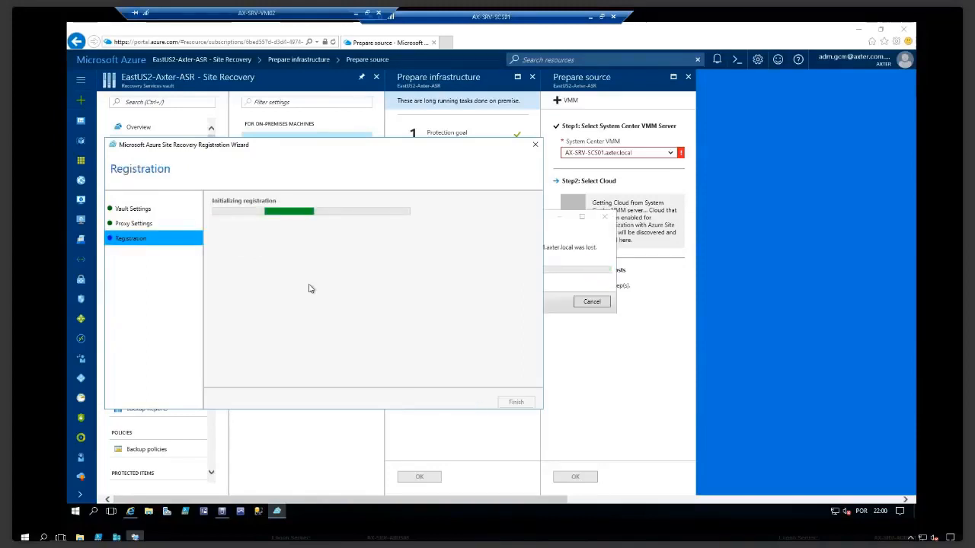
pyautogui.moveTo(328, 154); pyautogui.dragTo(518, 158)
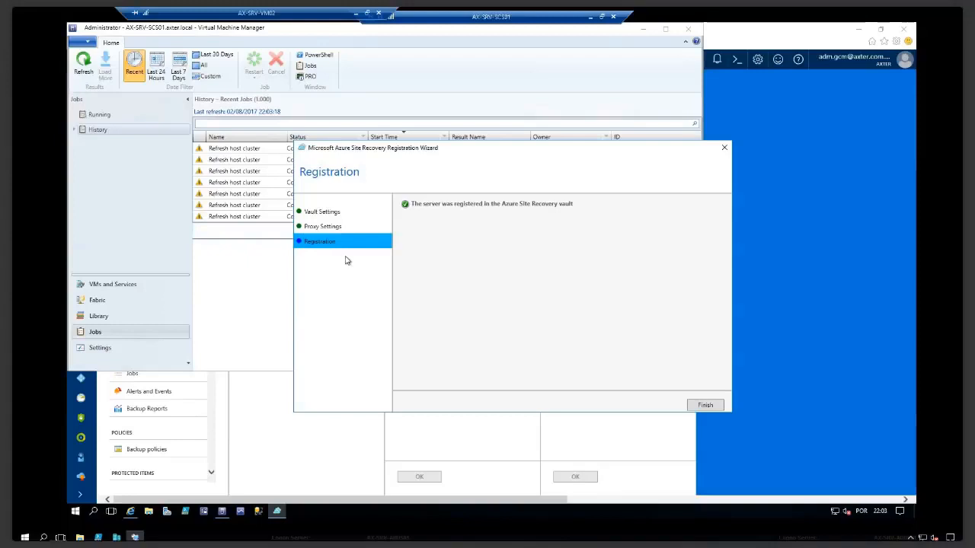
pyautogui.click(704, 406)
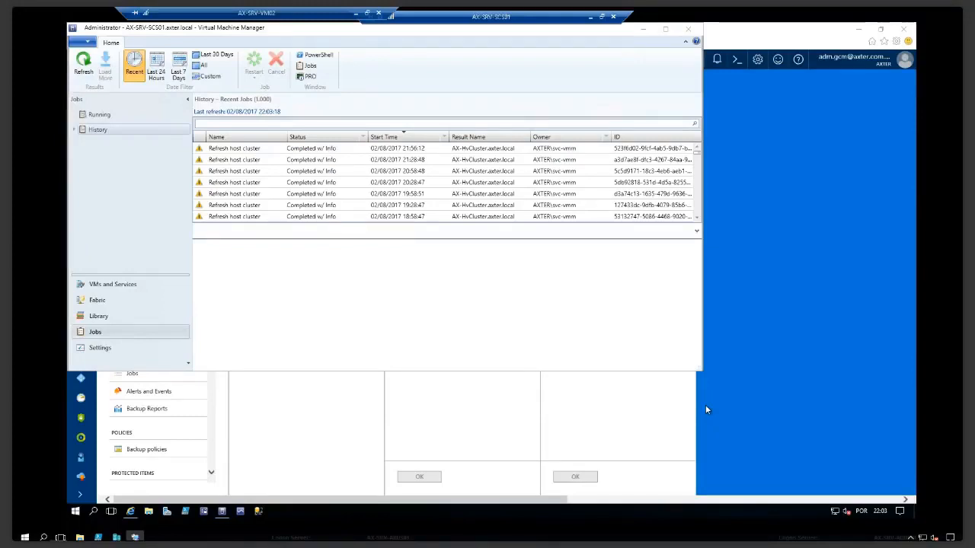
# Check that Prepare source lists AX-SRV-SCS01.axter.local as not connected, then restore the VMM console.
pyautogui.click(644, 34)
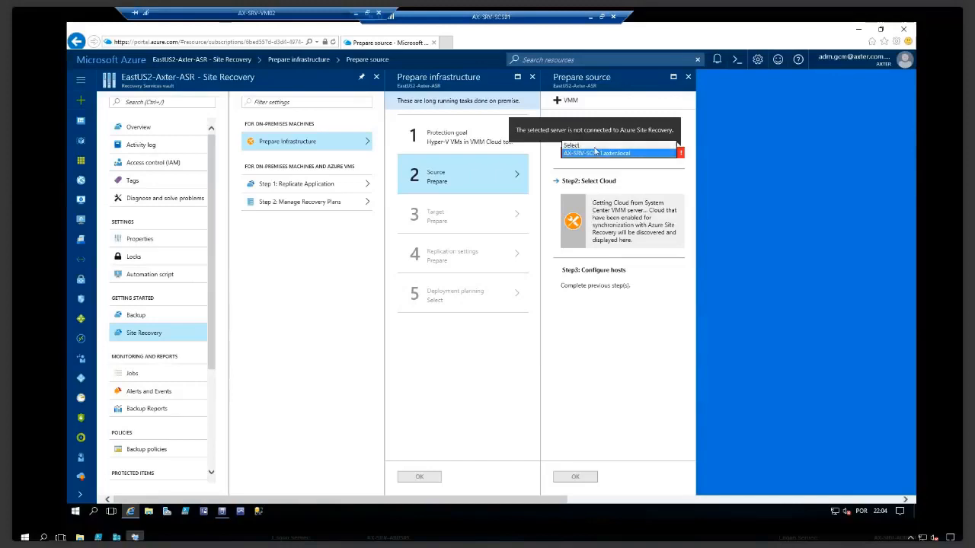
pyautogui.click(752, 142)
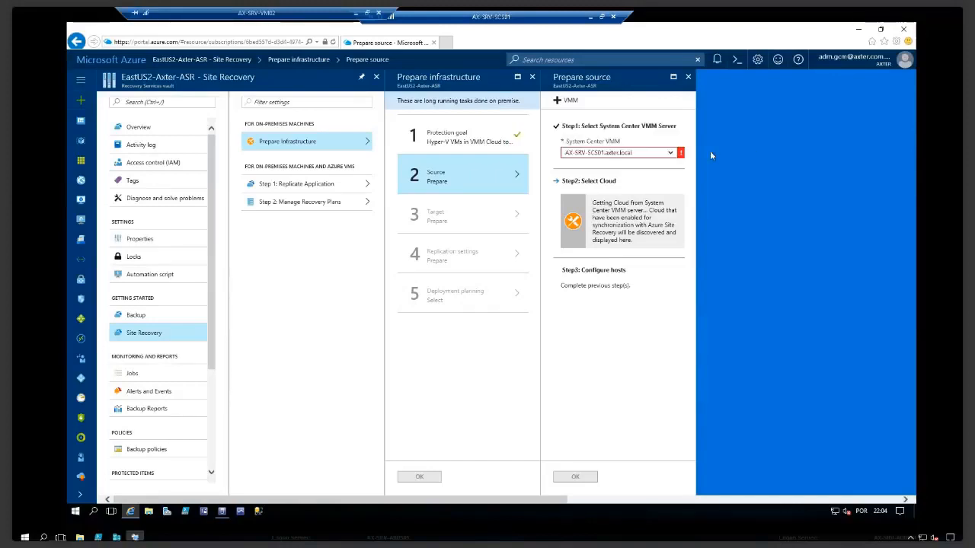
pyautogui.click(221, 514)
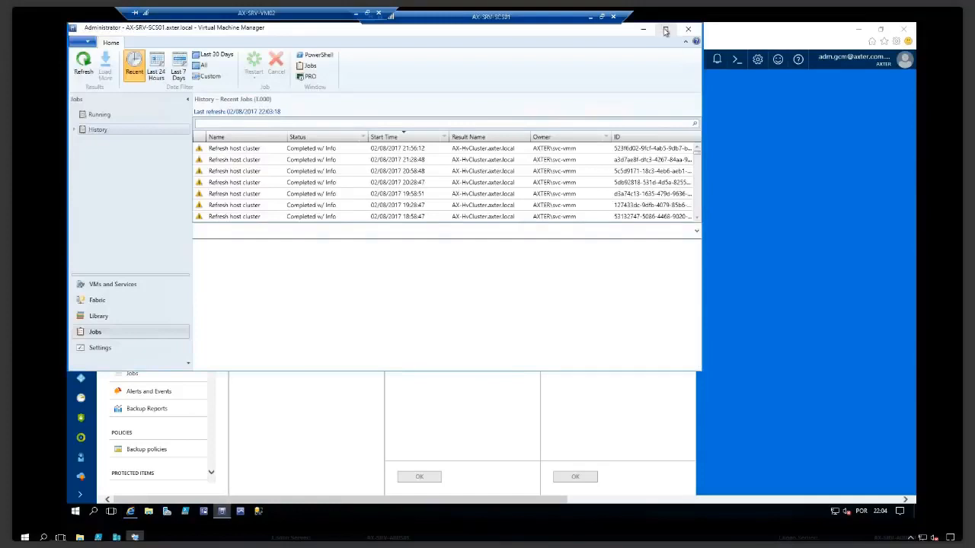
# Maximize VMM and review the fabric's Logical Networks, IP pools and MAC Address Pools.
pyautogui.click(664, 30)
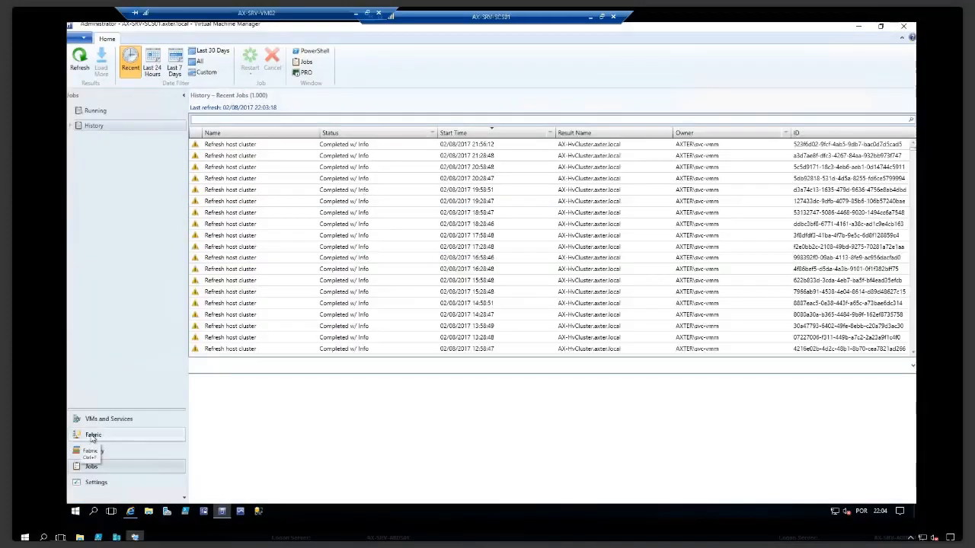
pyautogui.click(92, 435)
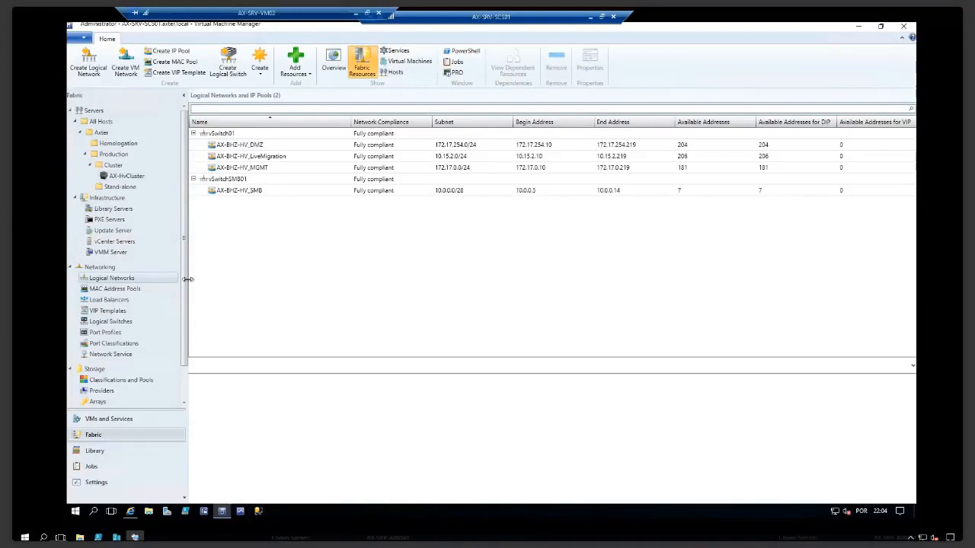
pyautogui.moveTo(185, 279); pyautogui.dragTo(187, 332)
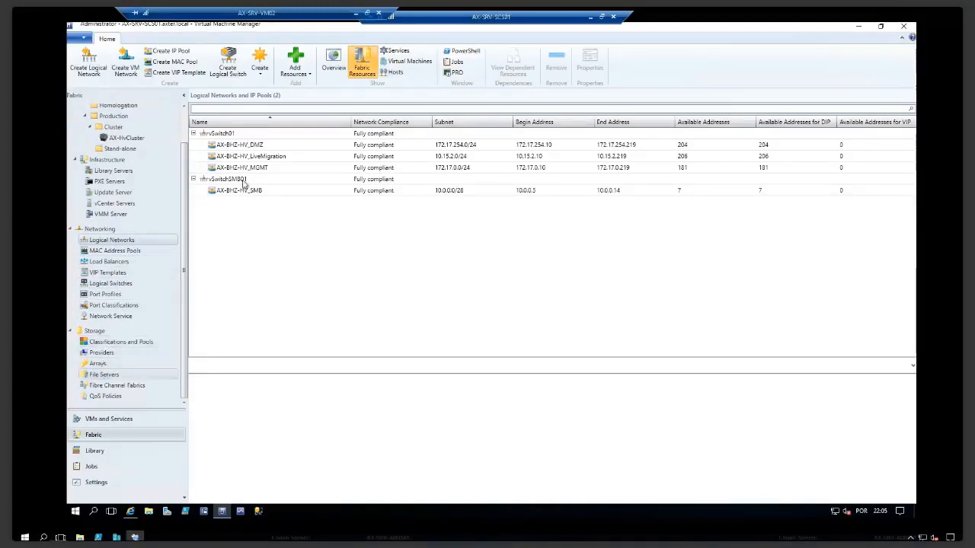
pyautogui.click(113, 240)
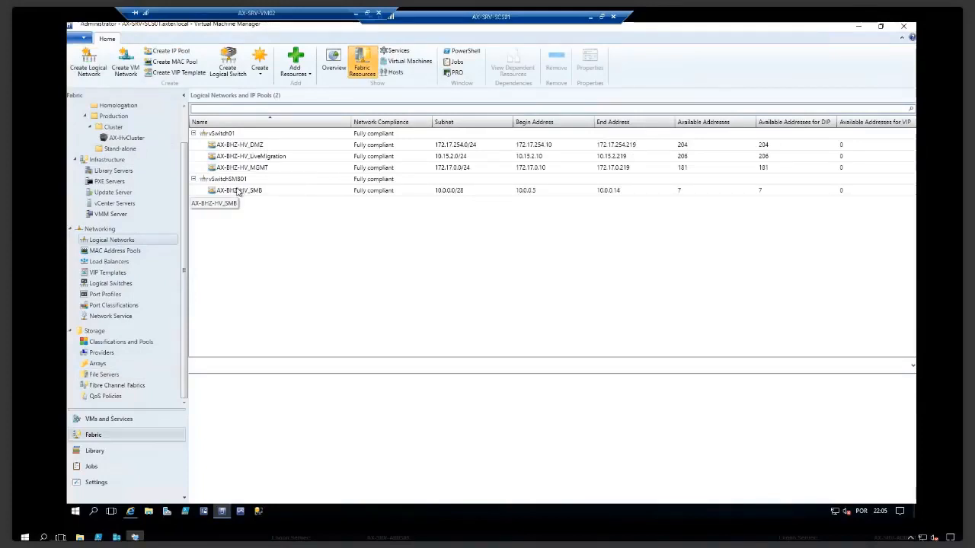
pyautogui.click(126, 252)
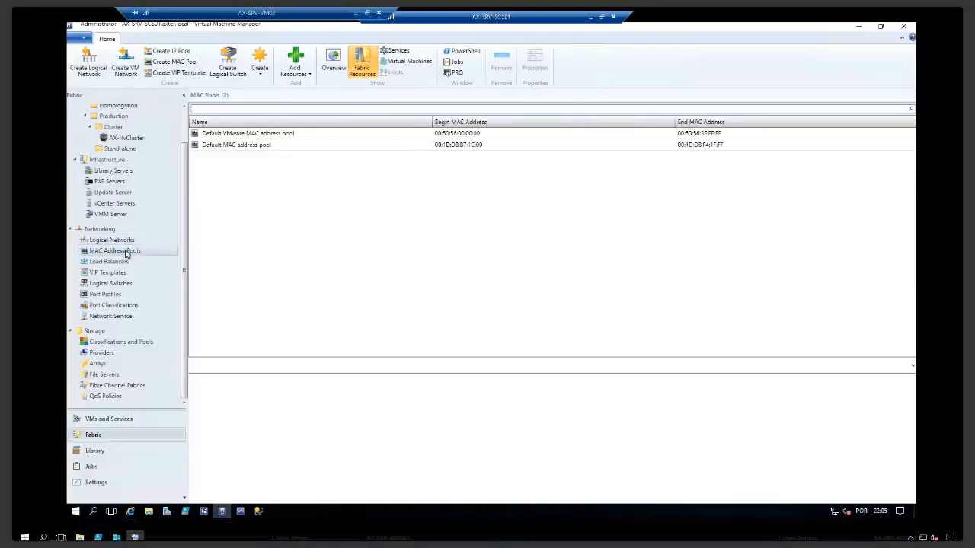
pyautogui.click(122, 240)
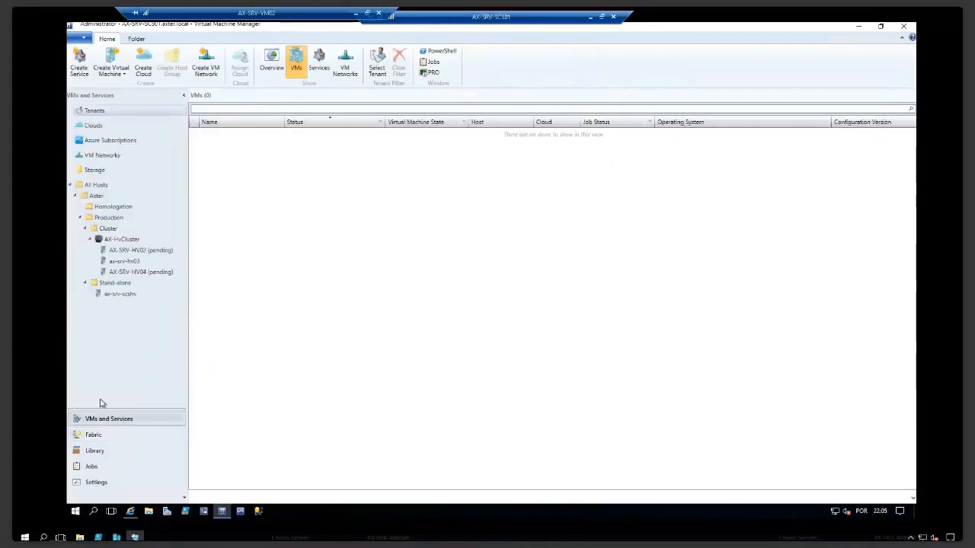
# Start the Create Cloud Wizard from the Clouds view in Virtual Machine Manager.
pyautogui.click(94, 126)
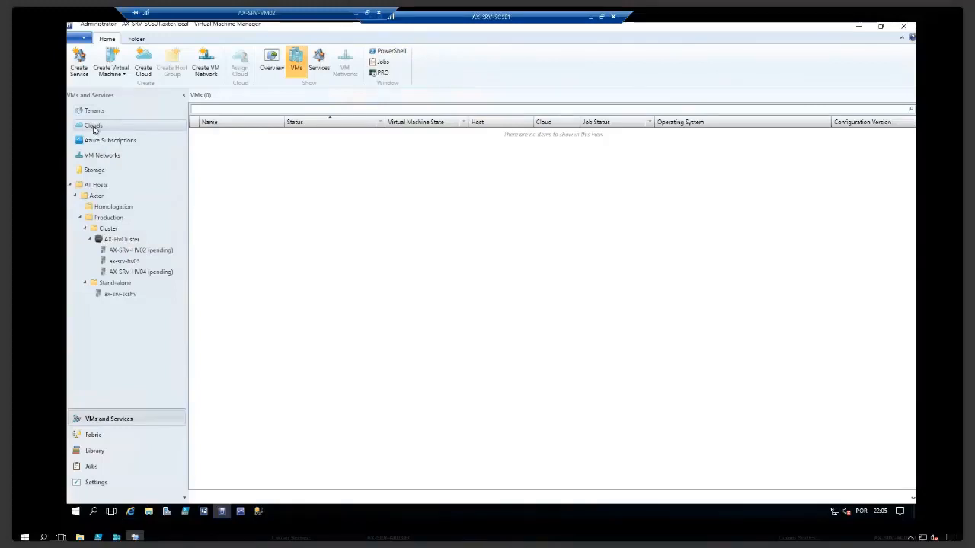
pyautogui.click(108, 77)
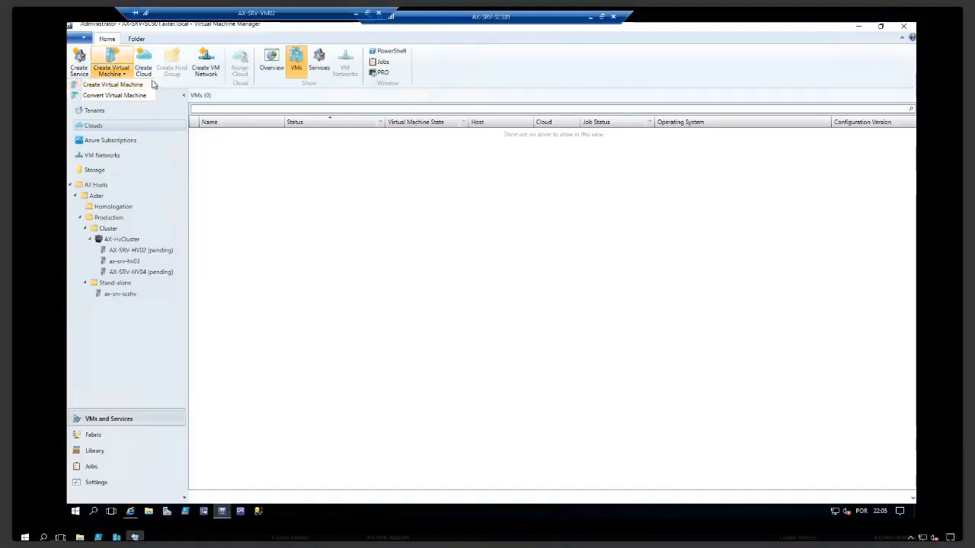
pyautogui.click(143, 69)
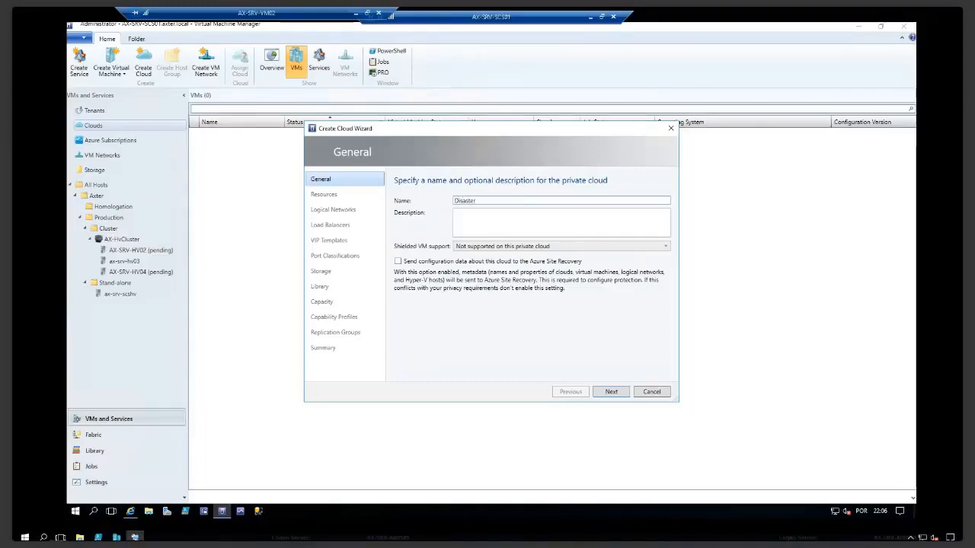
# Name the private cloud Cloud-DR and include the All Hosts host group.
pyautogui.write('Rec')
pyautogui.press('BackSpace')
pyautogui.press('BackSpace')
pyautogui.press('BackSpace')
pyautogui.press('BackSpace')
pyautogui.press('BackSpace')
pyautogui.press('BackSpace')
pyautogui.press('BackSpace')
pyautogui.press('BackSpace')
pyautogui.press('BackSpace')
pyautogui.press('BackSpace')
pyautogui.press('BackSpace')
pyautogui.press('BackSpace')
pyautogui.press('BackSpace')
pyautogui.press('BackSpace')
pyautogui.press('BackSpace')
pyautogui.write('Cloud-DR')
pyautogui.click(613, 392)
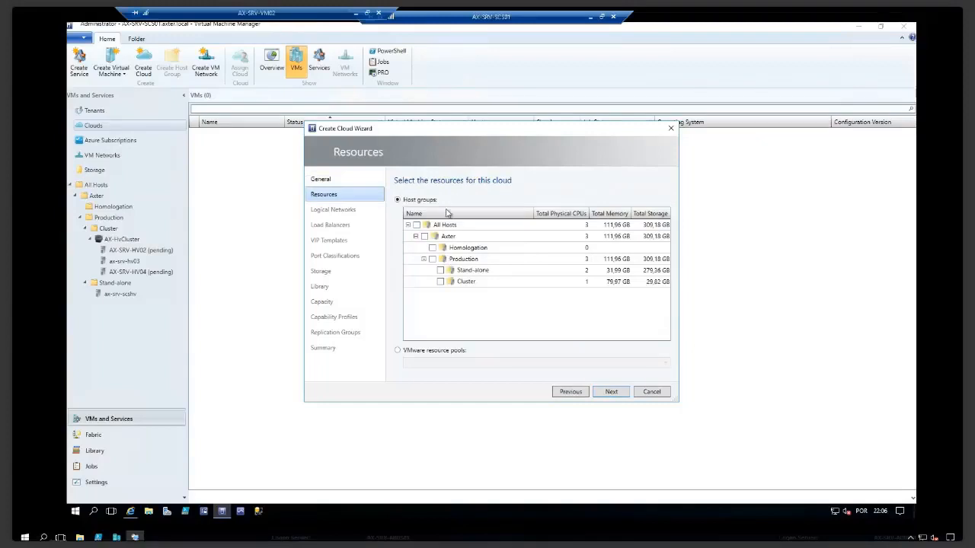
pyautogui.click(417, 225)
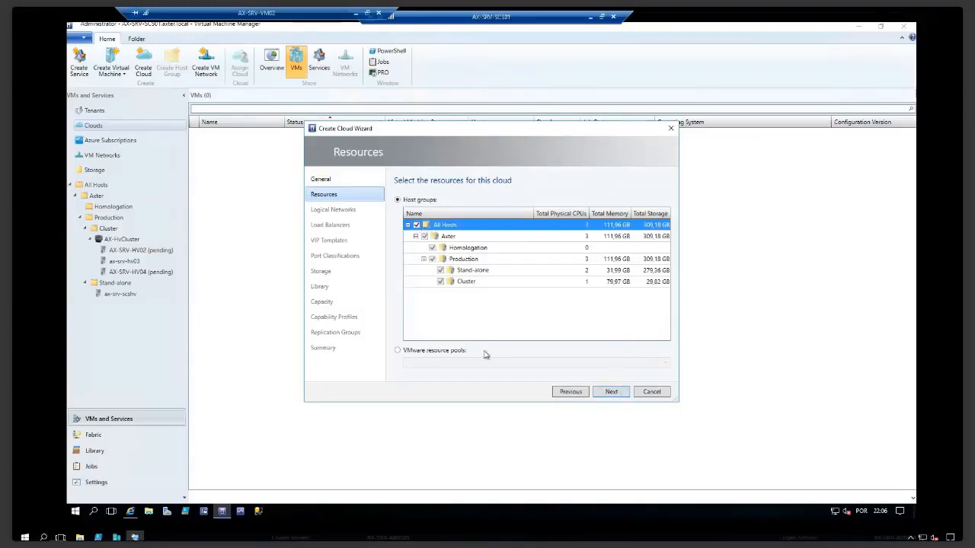
pyautogui.click(618, 394)
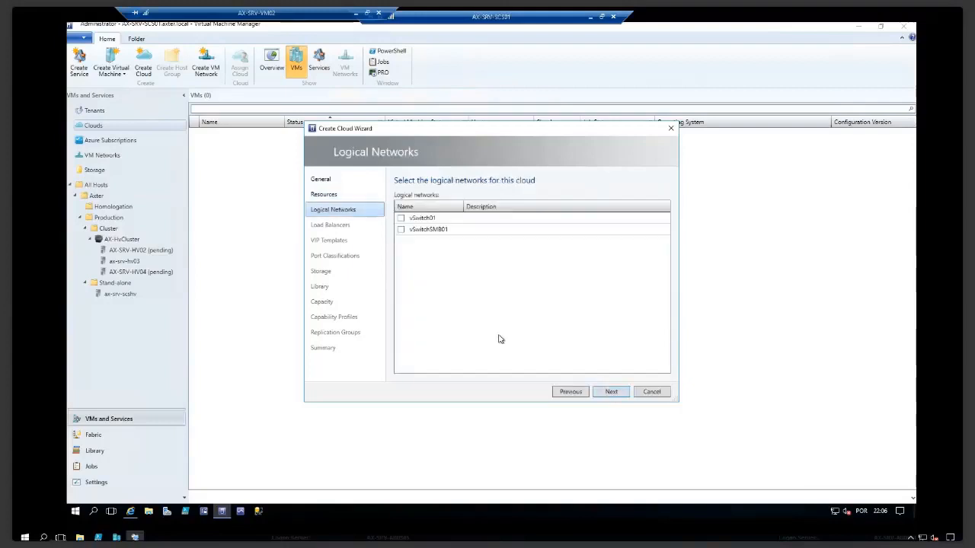
# Add logical networks vSwitch01 and vSwitchSMB01, skipping load balancers, VIP templates and port classifications.
pyautogui.click(401, 218)
pyautogui.click(401, 229)
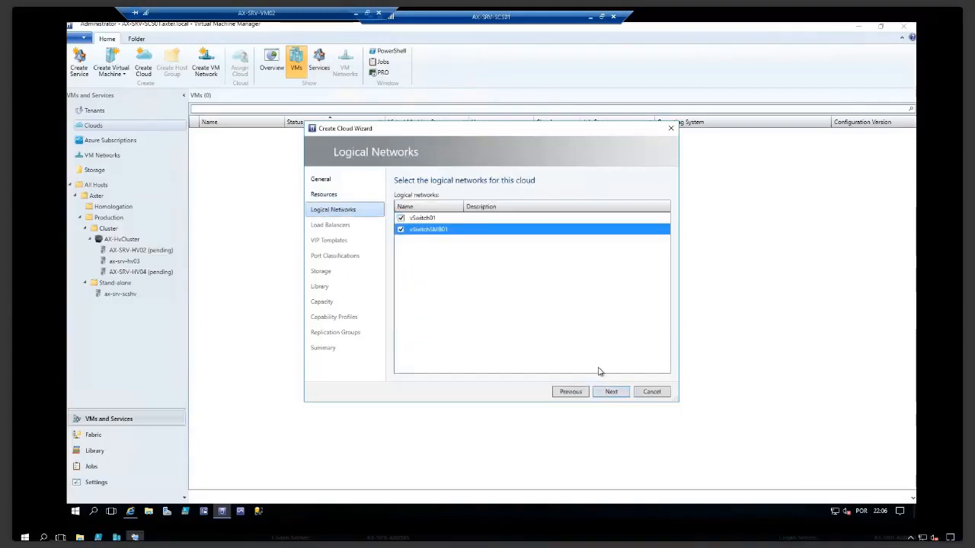
pyautogui.click(614, 393)
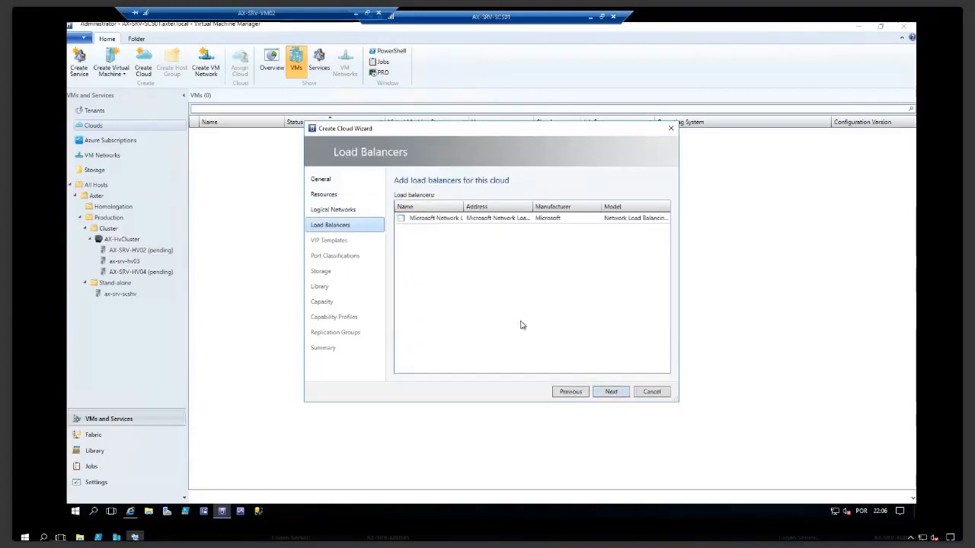
pyautogui.click(617, 393)
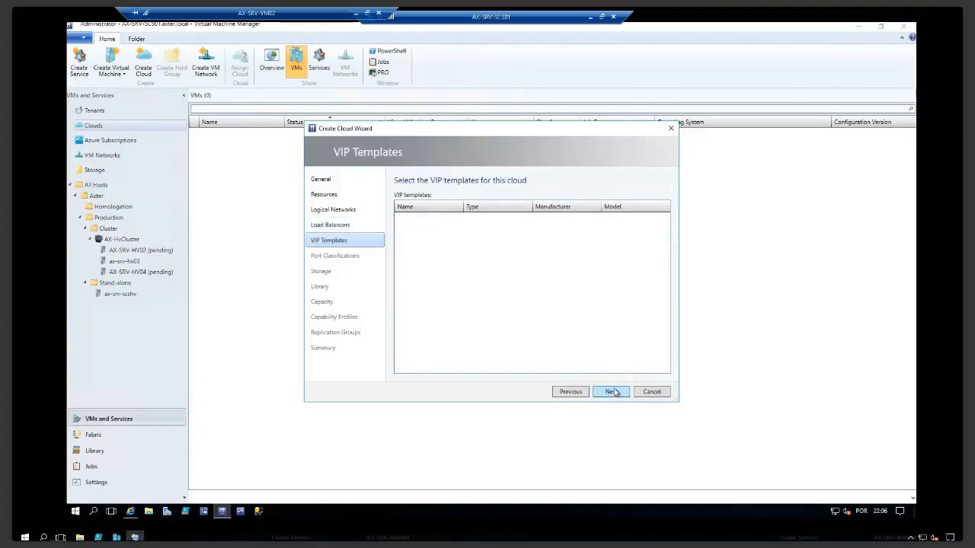
pyautogui.click(614, 392)
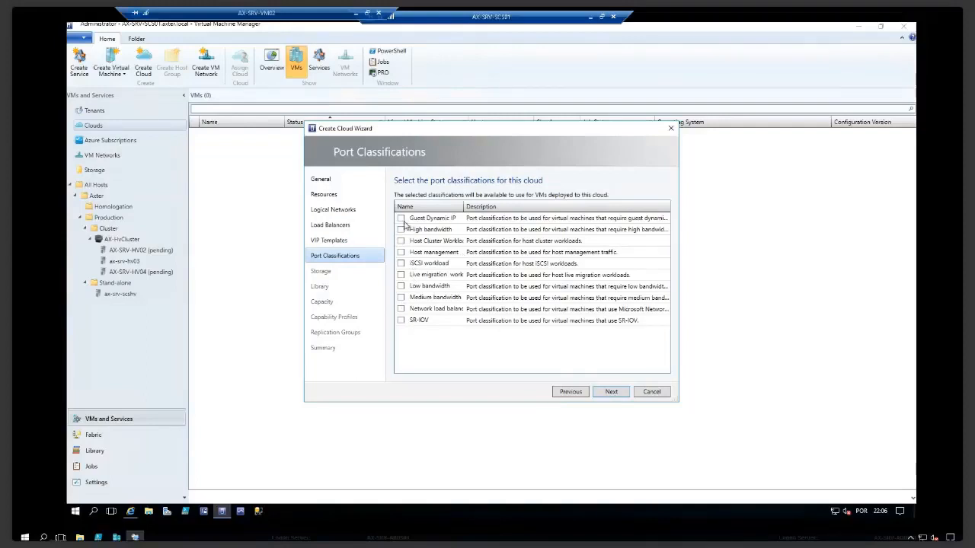
pyautogui.click(613, 393)
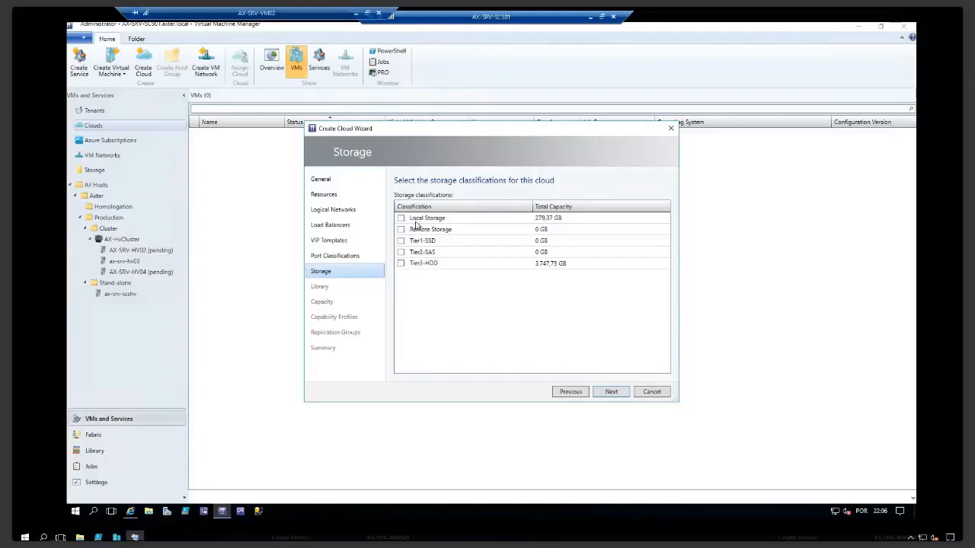
# Choose Tier3-HDD storage, keep unlimited capacity, add the Hyper-V capability profile and create the cloud.
pyautogui.click(401, 263)
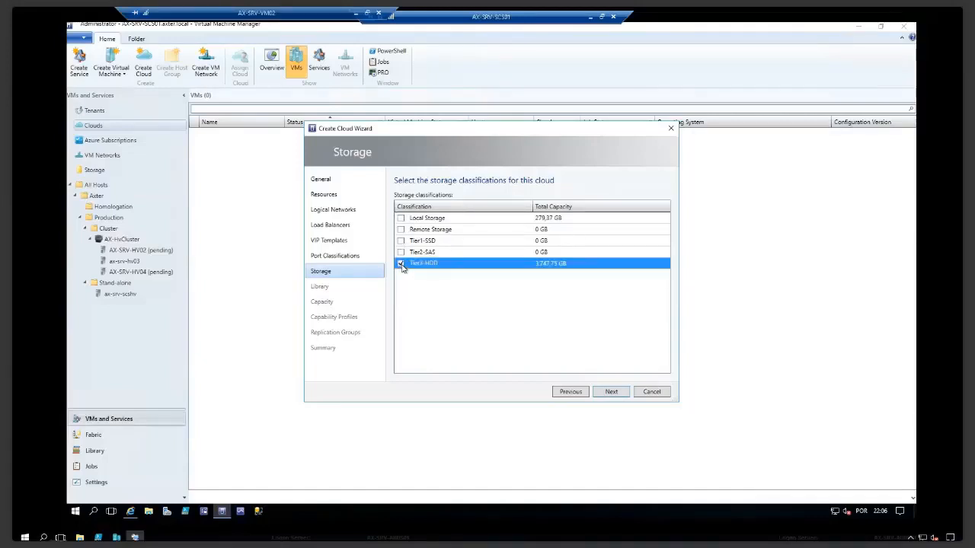
pyautogui.click(612, 392)
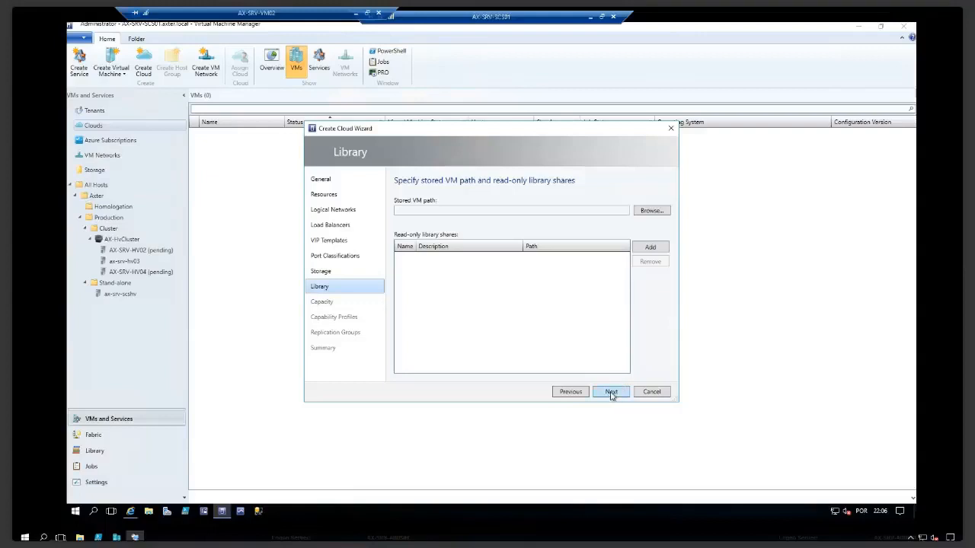
pyautogui.click(612, 392)
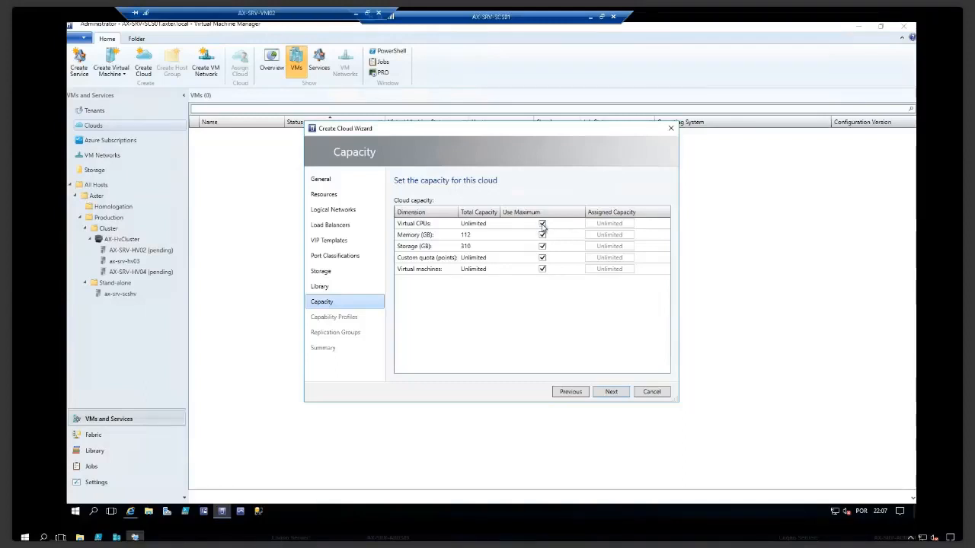
pyautogui.click(612, 392)
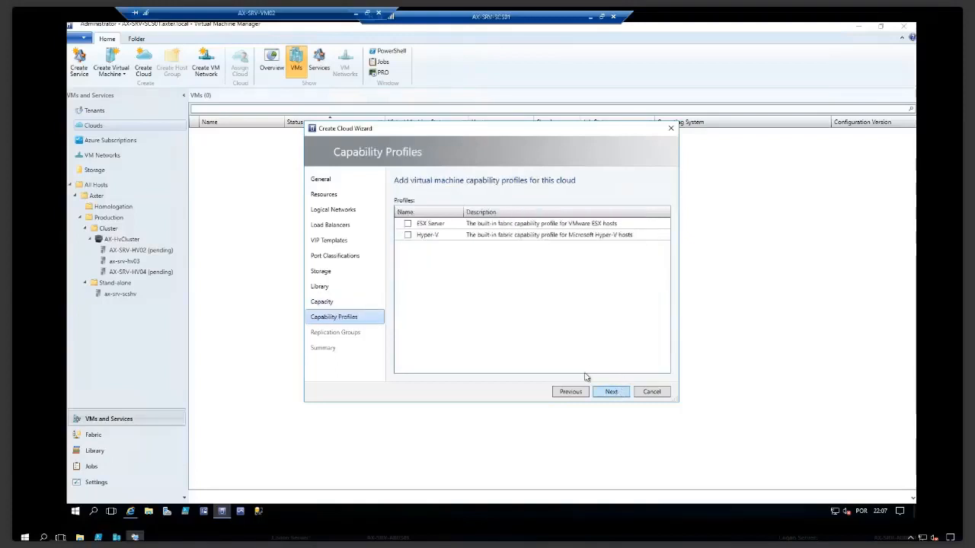
pyautogui.click(408, 236)
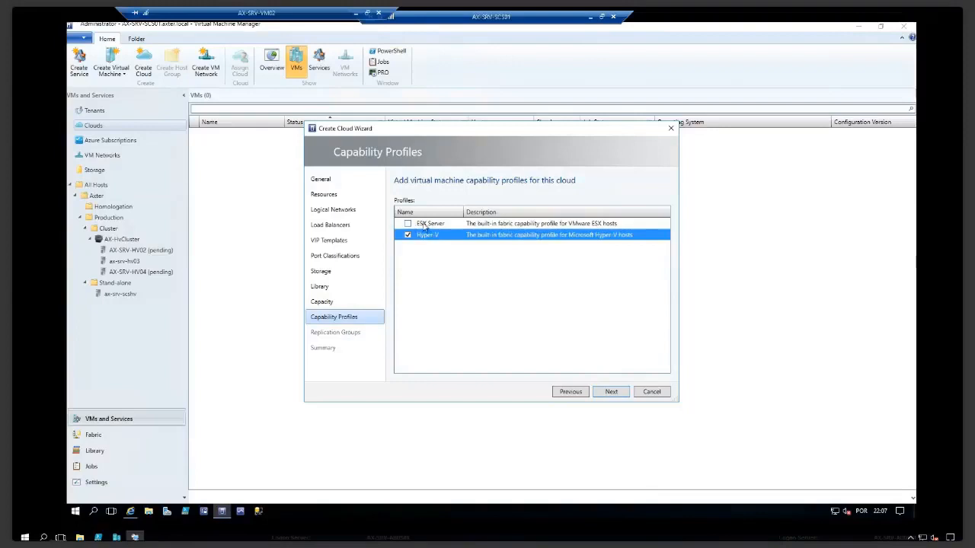
pyautogui.click(611, 392)
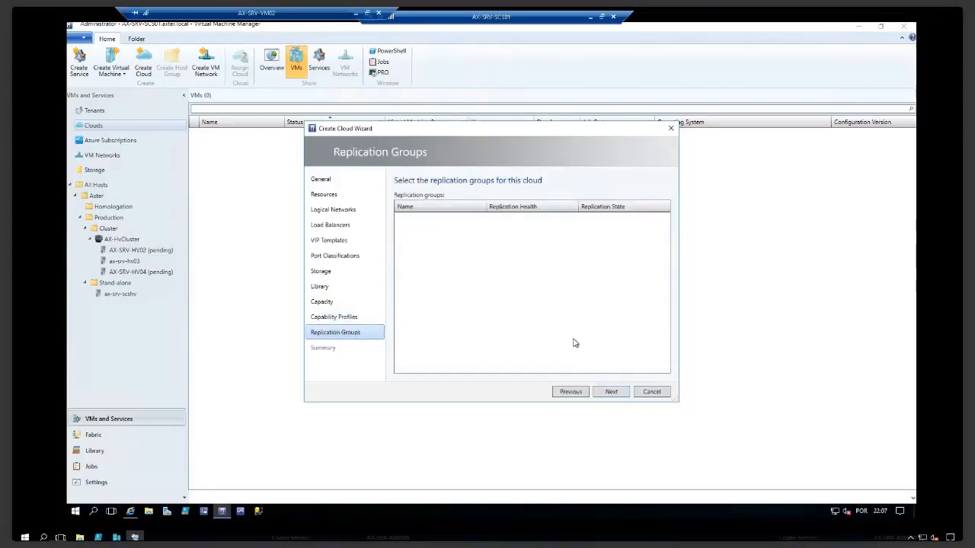
pyautogui.click(613, 392)
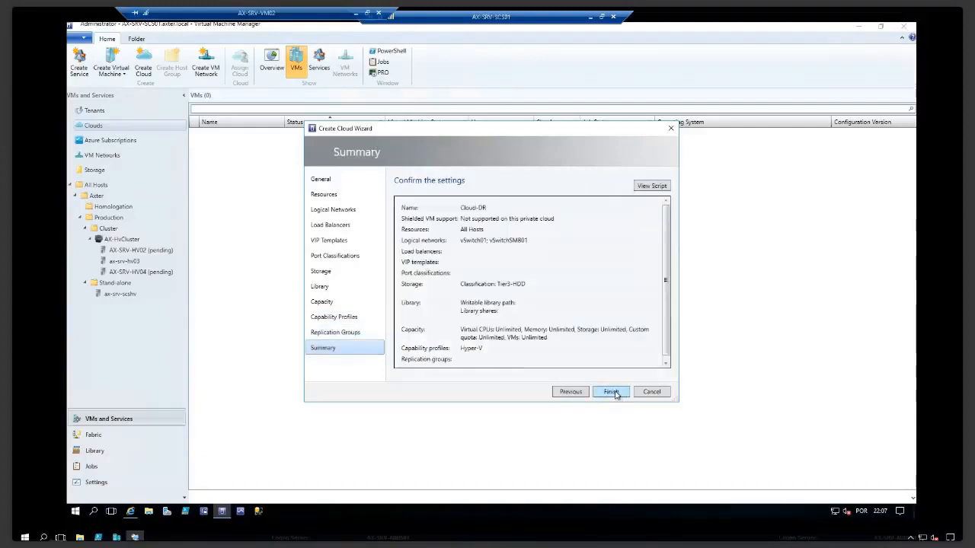
pyautogui.click(615, 393)
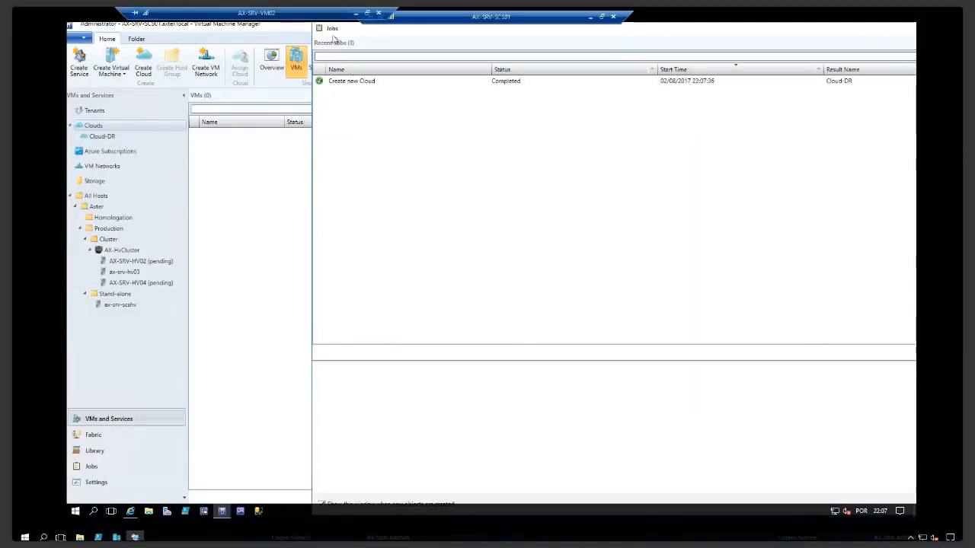
# Close the completed Create new Cloud job window and return to VMs and Services via Fabric.
pyautogui.moveTo(333, 36); pyautogui.dragTo(123, 193)
pyautogui.moveTo(773, 189); pyautogui.dragTo(671, 190)
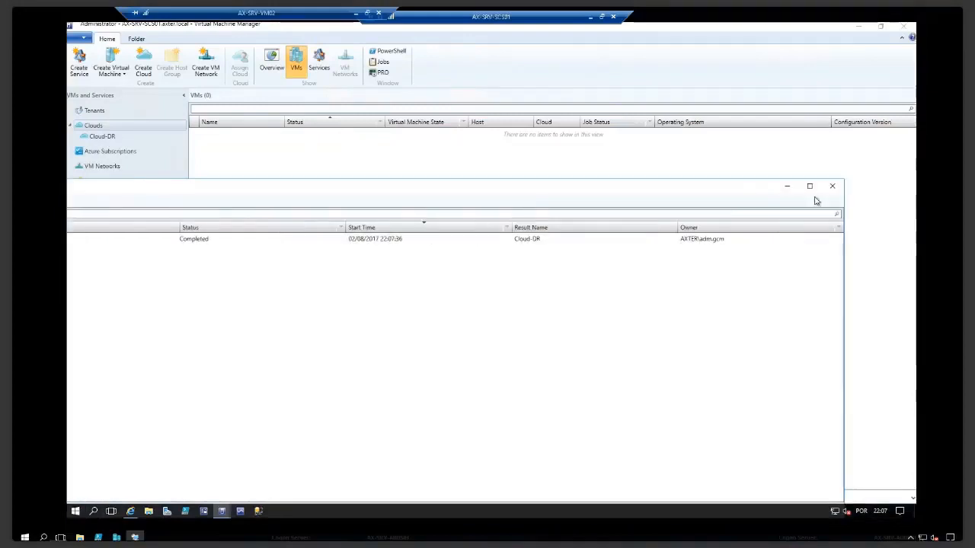
pyautogui.click(832, 186)
pyautogui.click(109, 139)
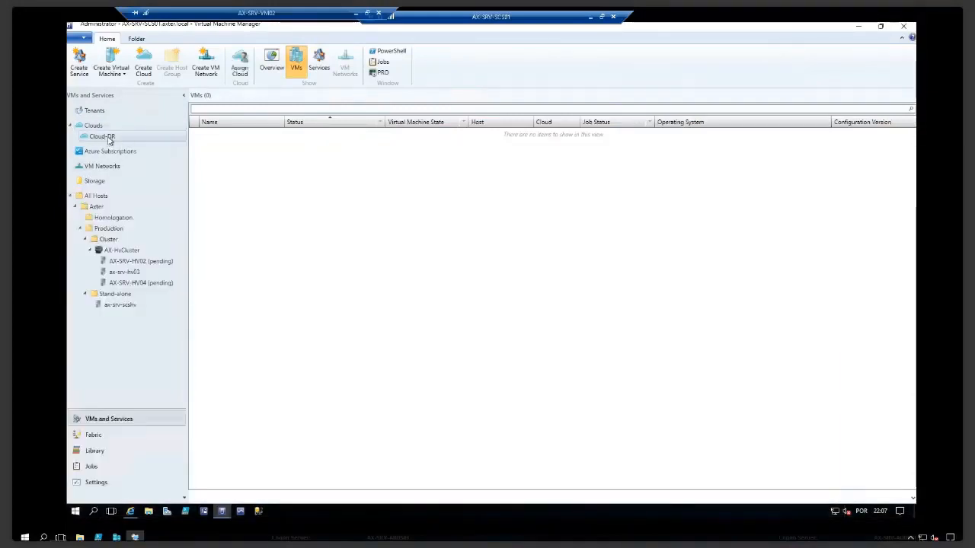
pyautogui.click(119, 436)
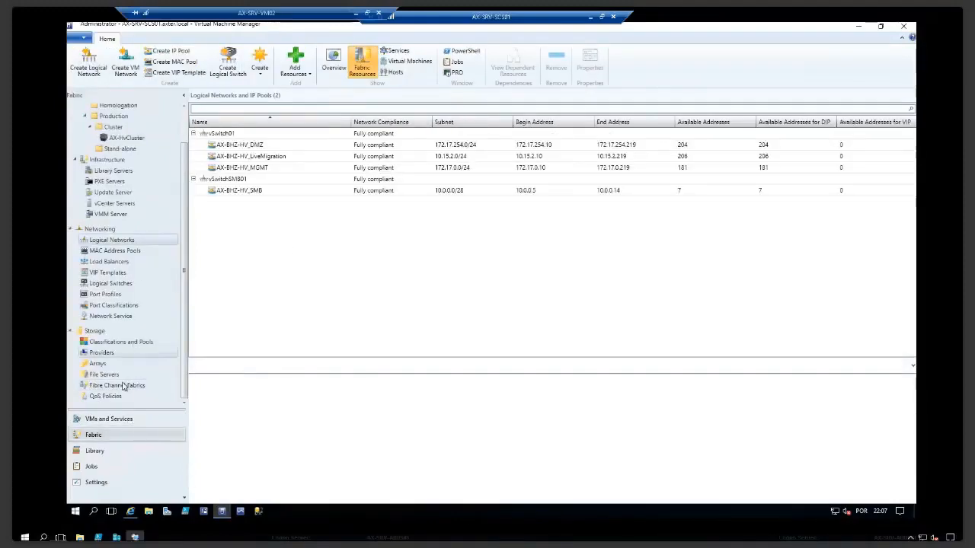
pyautogui.click(105, 421)
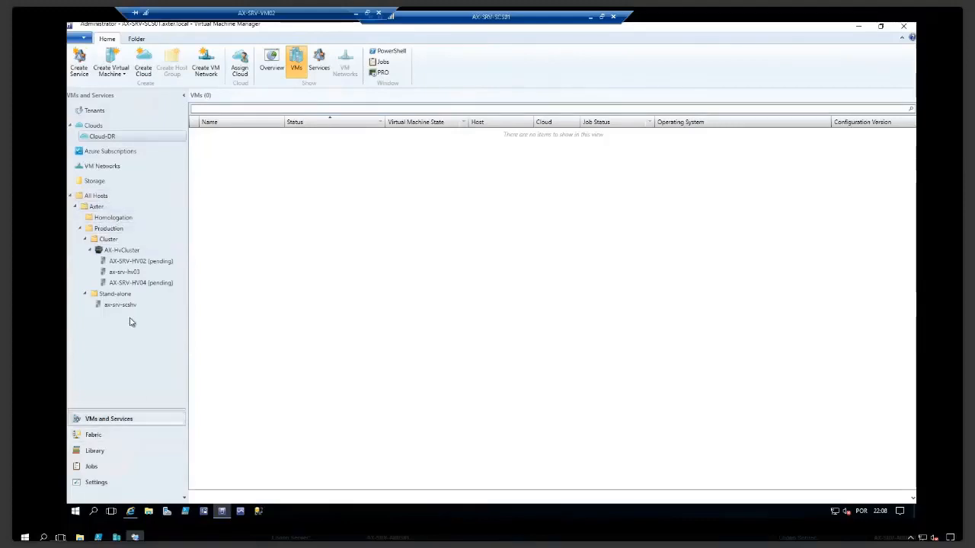
pyautogui.click(114, 251)
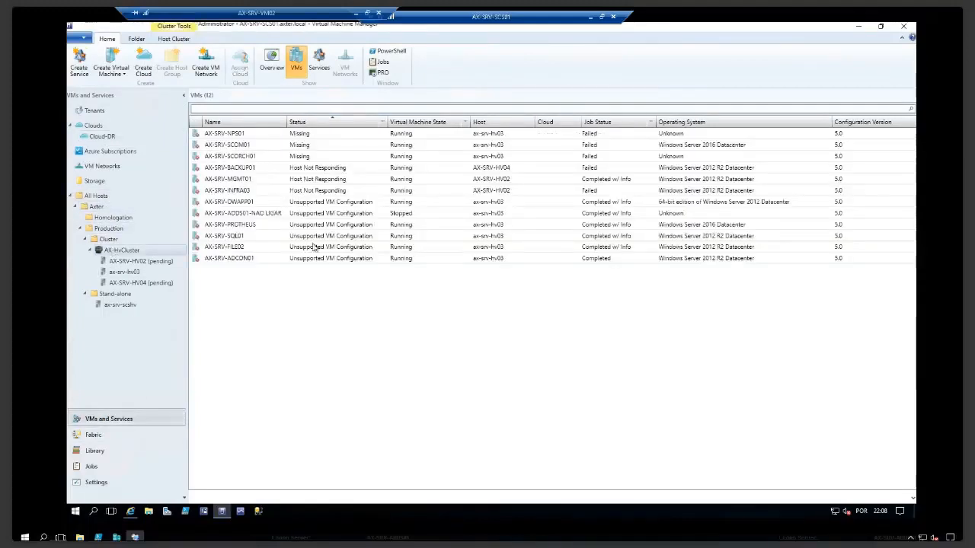
pyautogui.click(125, 284)
pyautogui.click(120, 305)
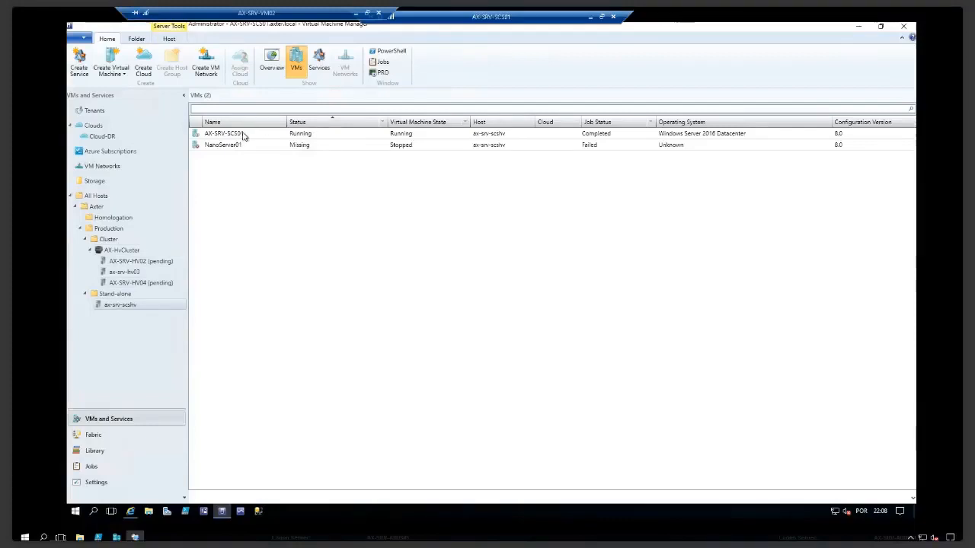
pyautogui.click(238, 135)
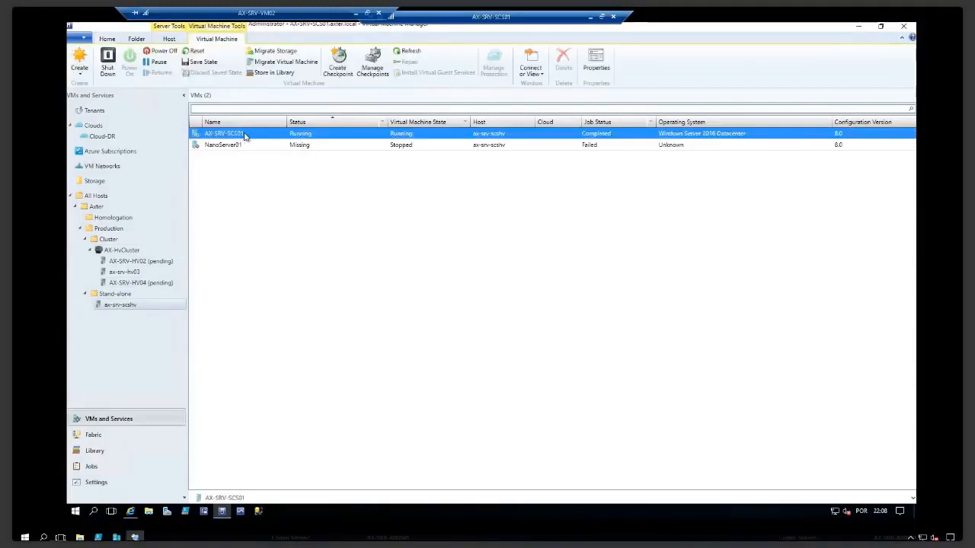
pyautogui.rightClick(243, 136)
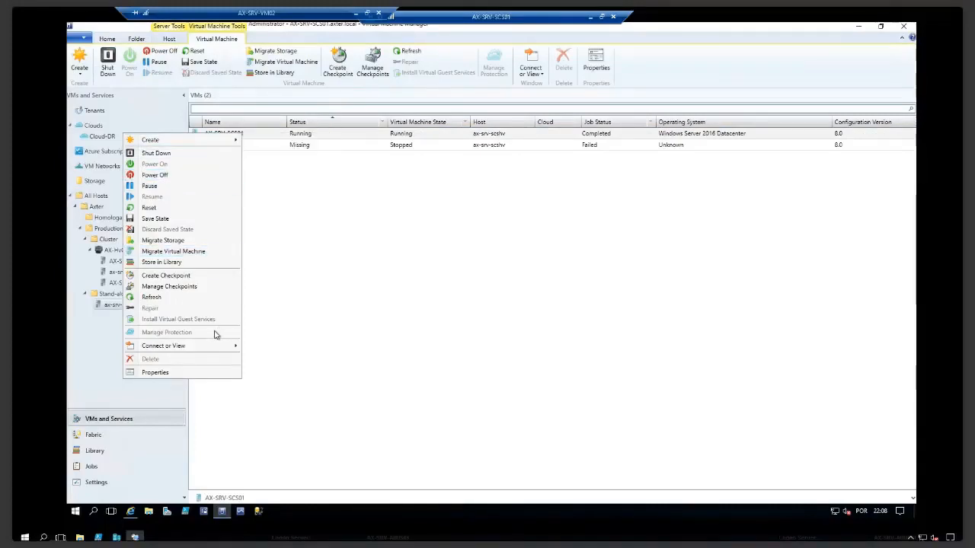
pyautogui.moveTo(218, 341)
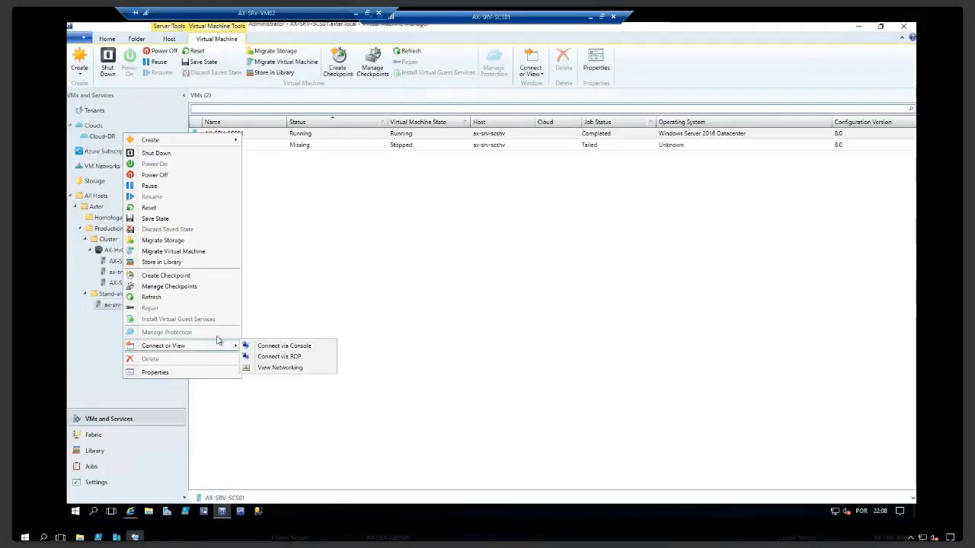
pyautogui.click(274, 272)
pyautogui.click(102, 137)
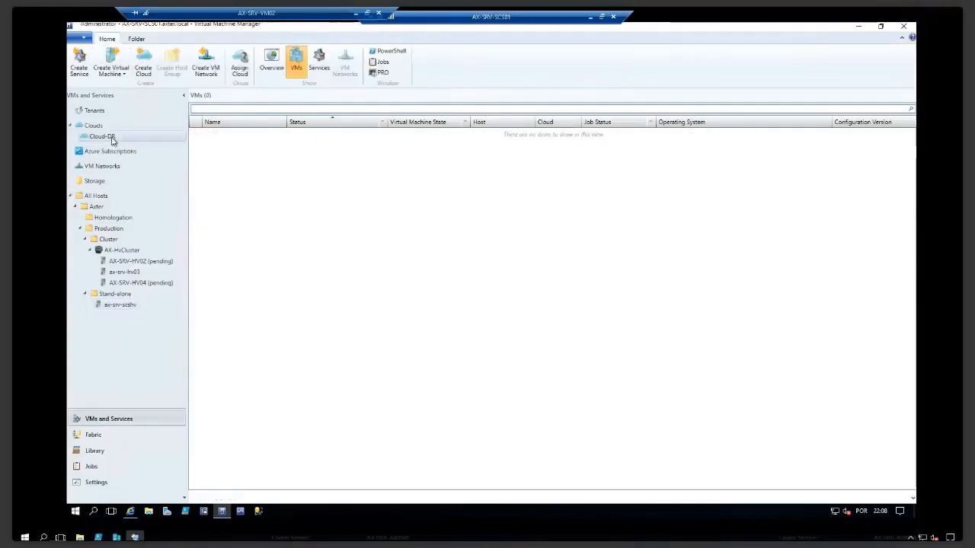
# Inspect Cloud-DR's properties (host groups, logical networks, load balancers, library, storage) without changing anything.
pyautogui.rightClick(113, 140)
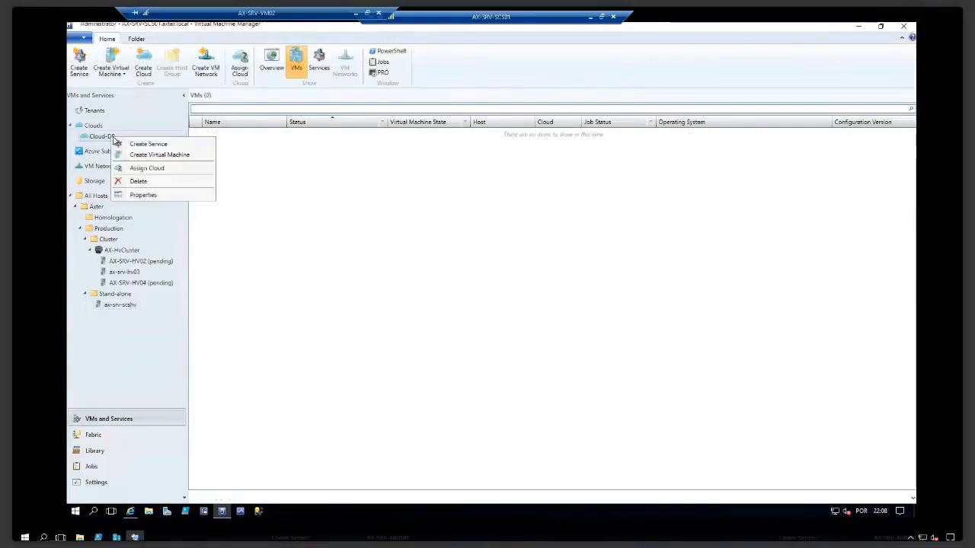
pyautogui.click(158, 168)
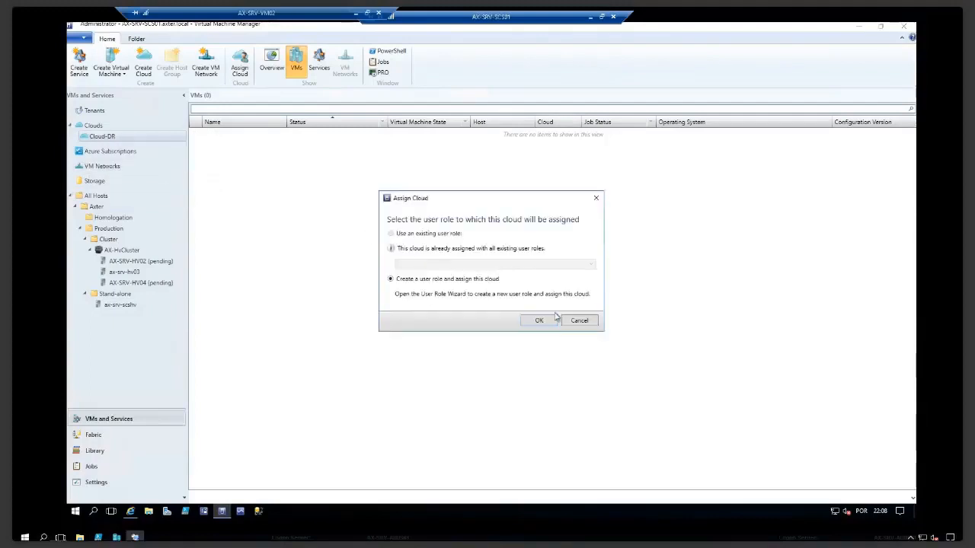
pyautogui.click(580, 321)
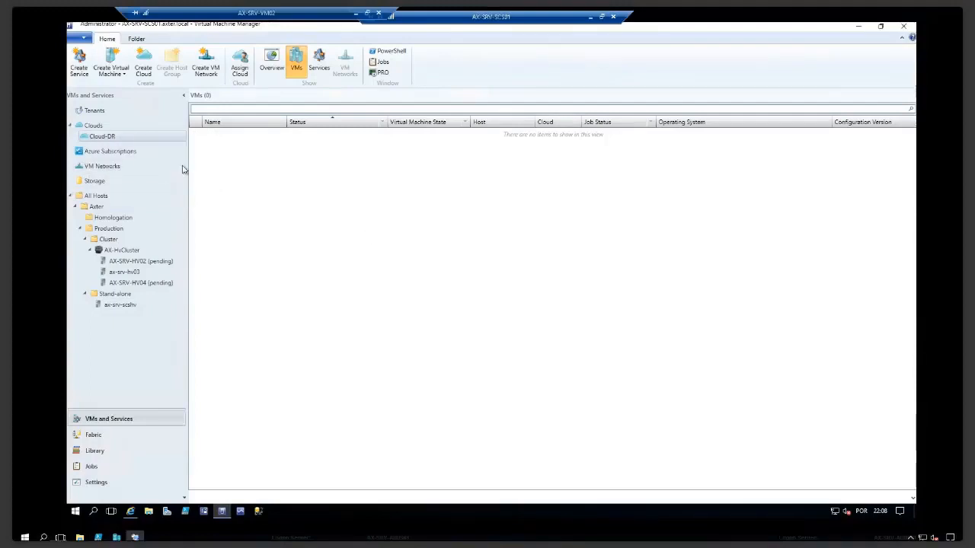
pyautogui.rightClick(115, 139)
pyautogui.click(146, 192)
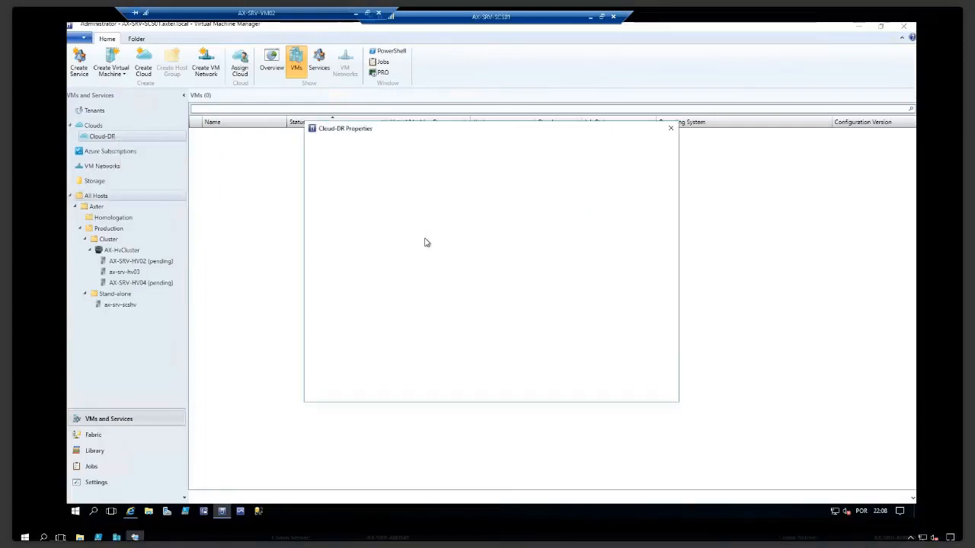
pyautogui.click(343, 172)
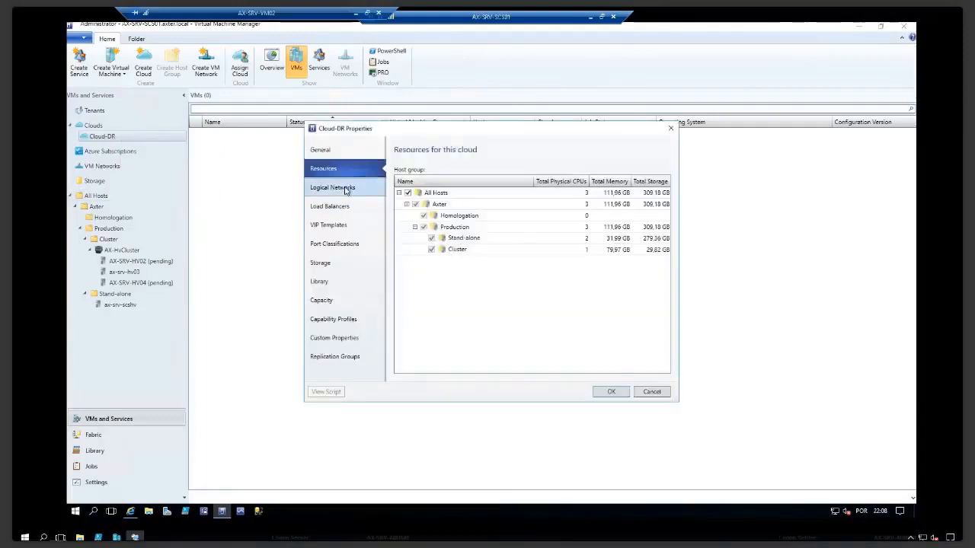
pyautogui.click(342, 189)
pyautogui.click(341, 208)
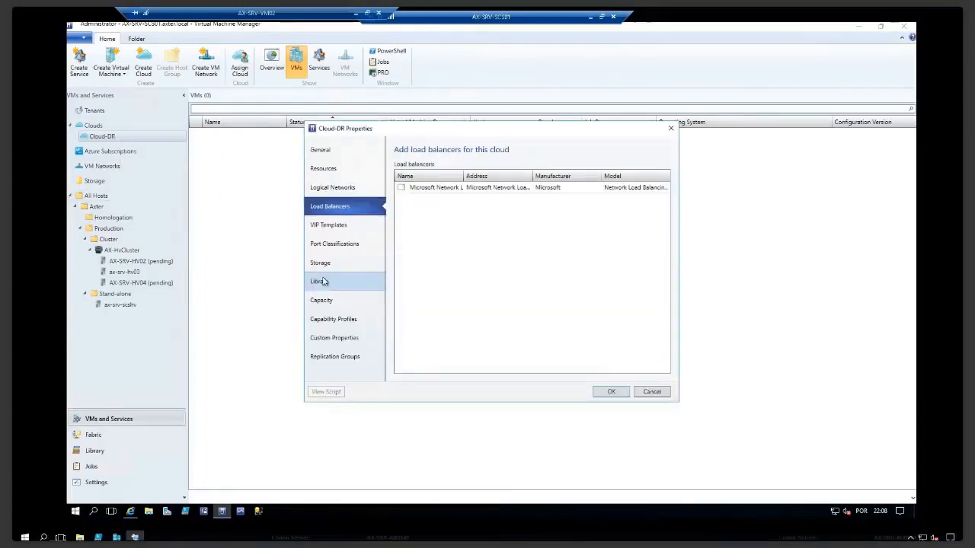
pyautogui.click(327, 282)
pyautogui.click(323, 266)
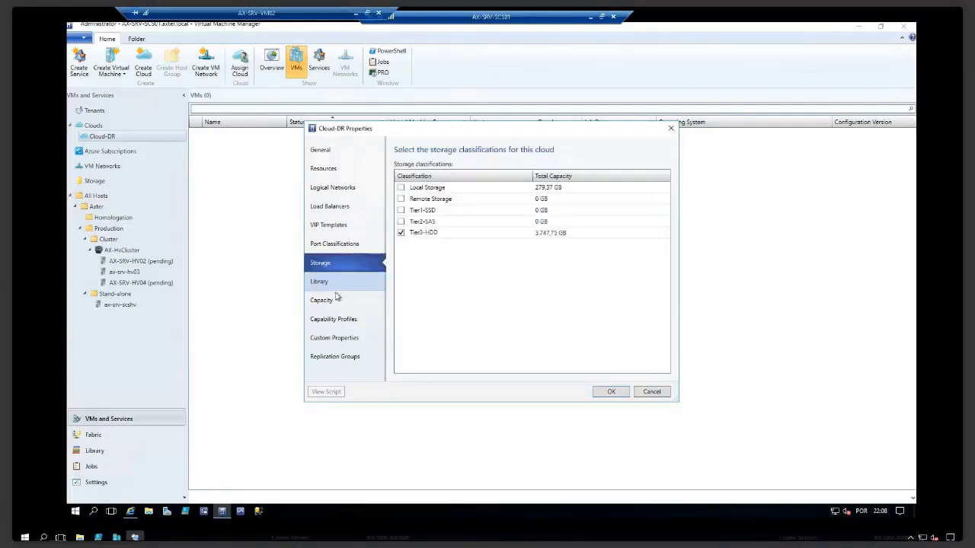
pyautogui.click(670, 128)
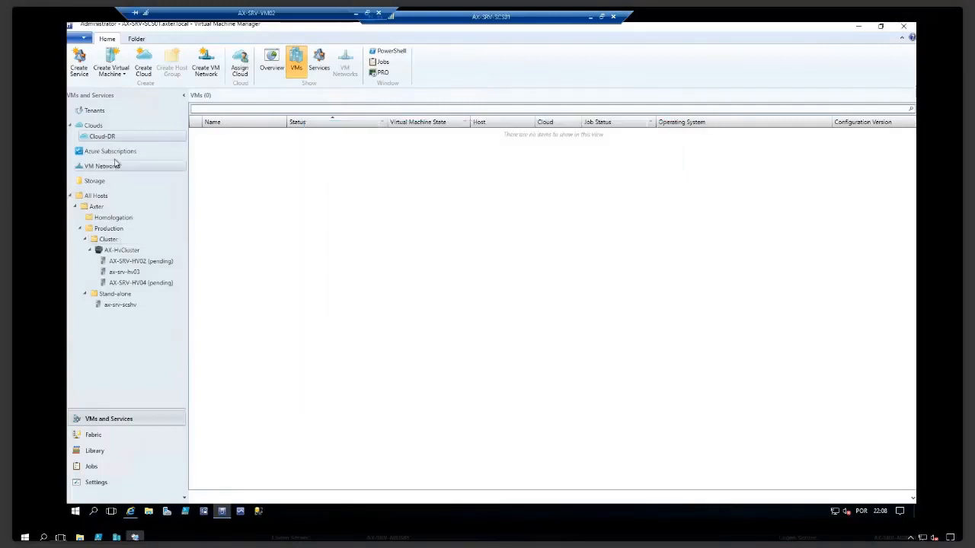
# Confirm the EastUS2-Axter-ASR vault registration in VMM settings and bring the portal's Prepare source page forward.
pyautogui.click(128, 484)
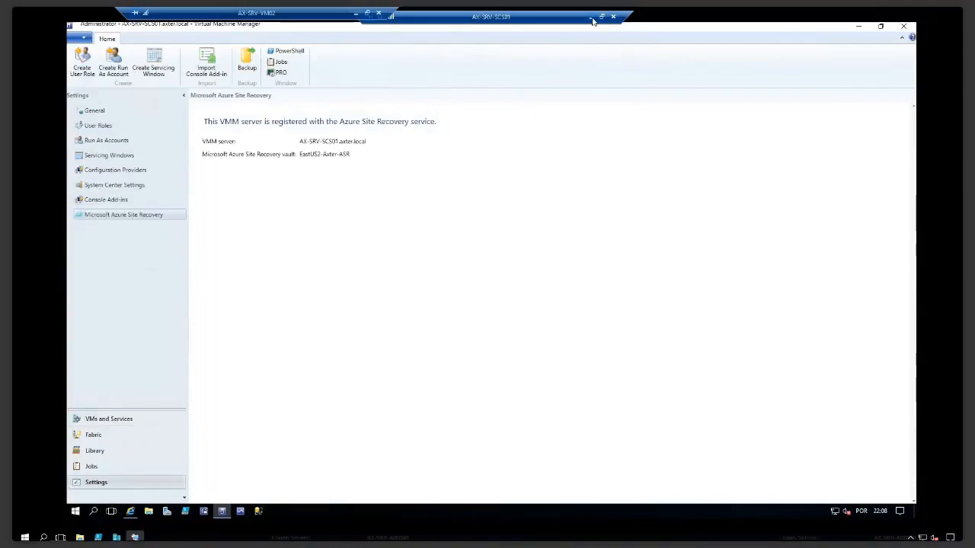
pyautogui.click(592, 18)
pyautogui.click(137, 538)
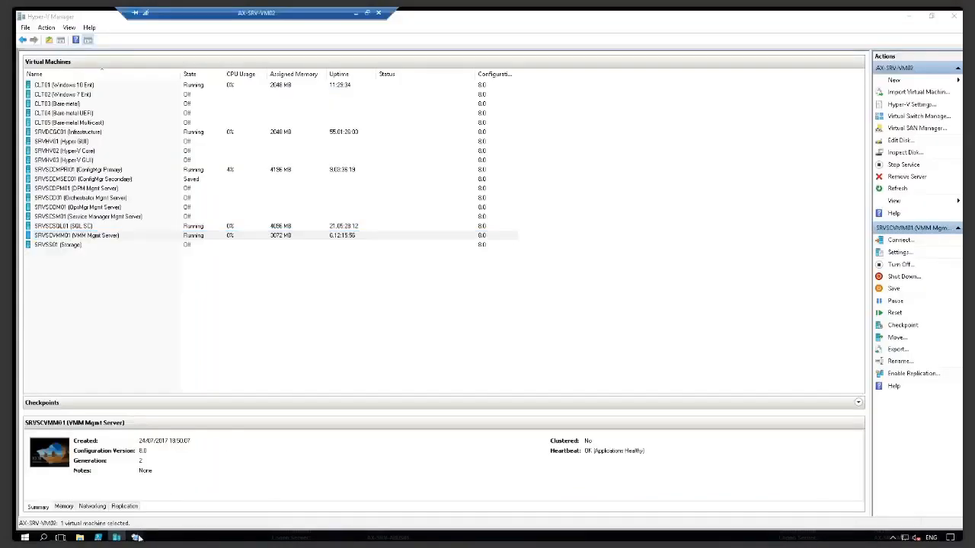
pyautogui.click(137, 516)
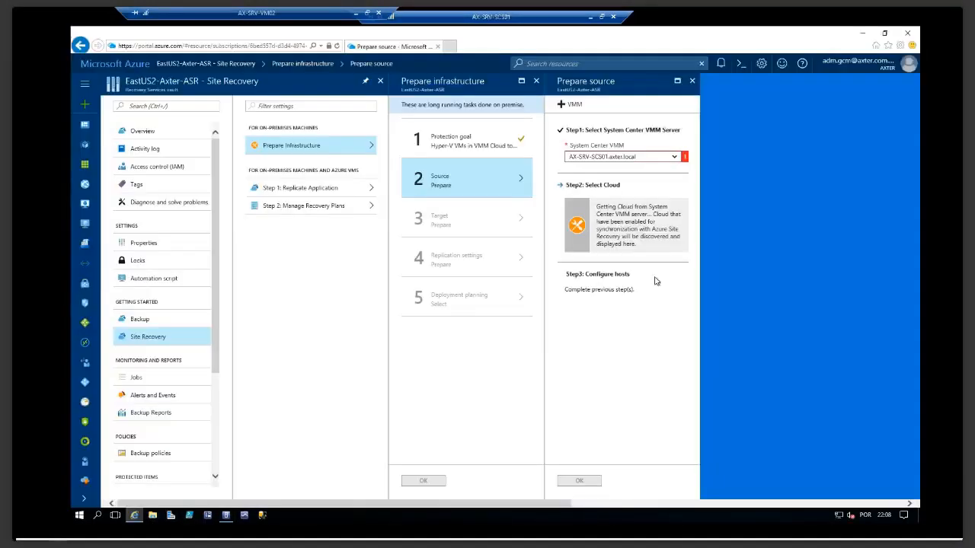
# Open the Enable clouds guidance and reselect AX-SRV-SCS01.axter.local as the System Center VMM server.
pyautogui.click(607, 215)
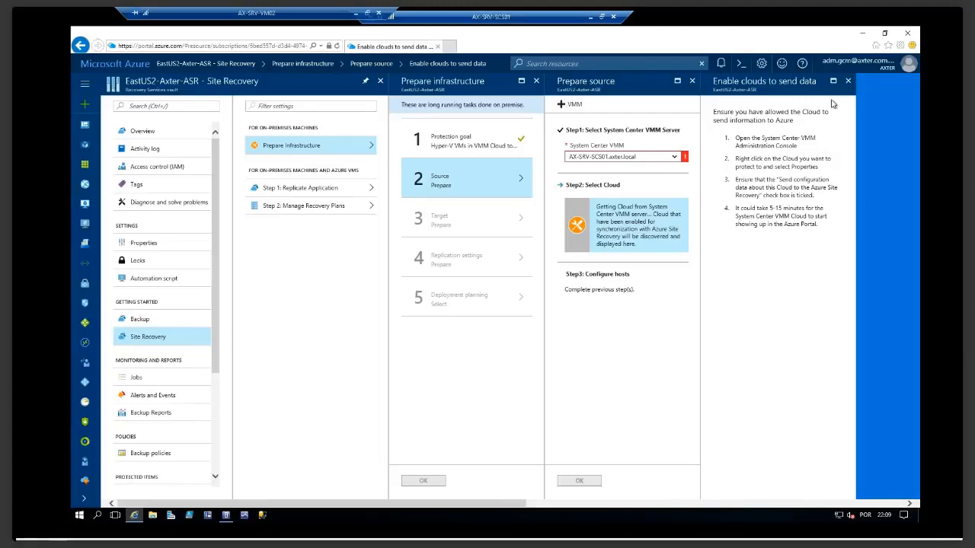
pyautogui.click(648, 159)
pyautogui.click(624, 150)
pyautogui.click(603, 160)
pyautogui.click(604, 165)
pyautogui.click(631, 163)
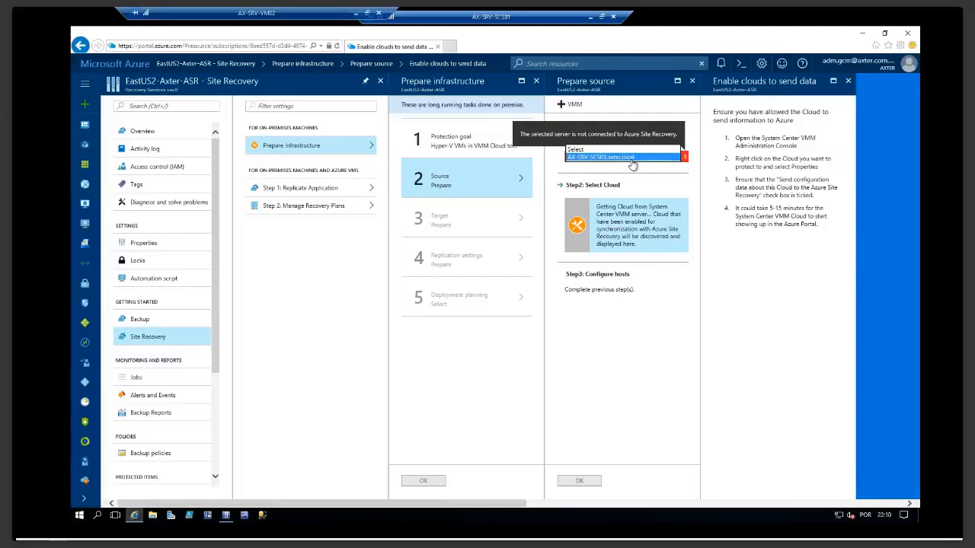
pyautogui.click(632, 157)
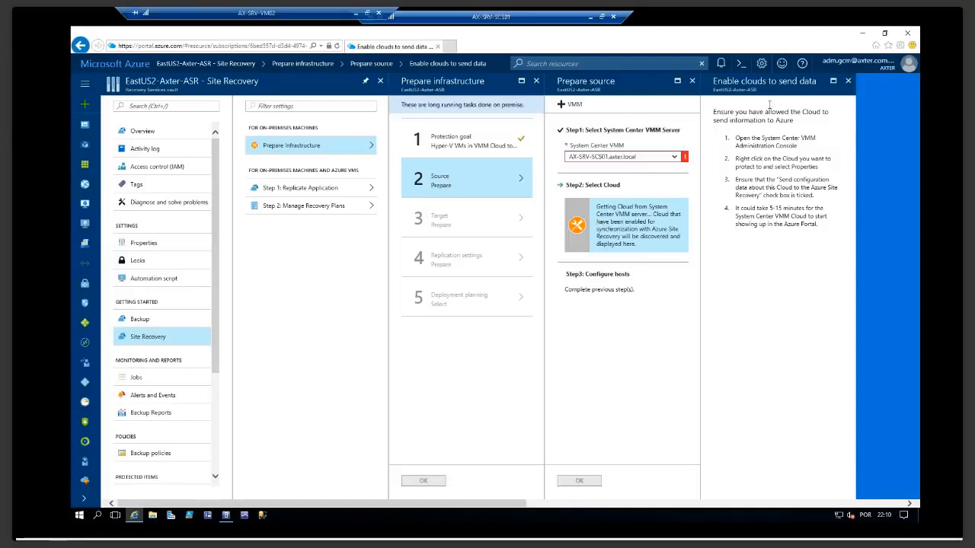
# Close the Enable clouds blade and Prepare source, discarding the edits.
pyautogui.click(848, 81)
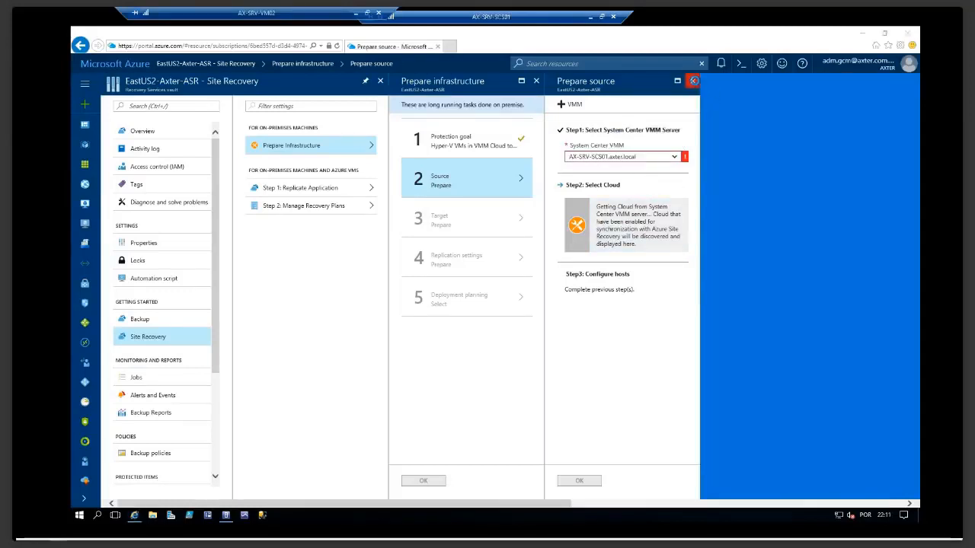
pyautogui.click(692, 81)
pyautogui.click(495, 308)
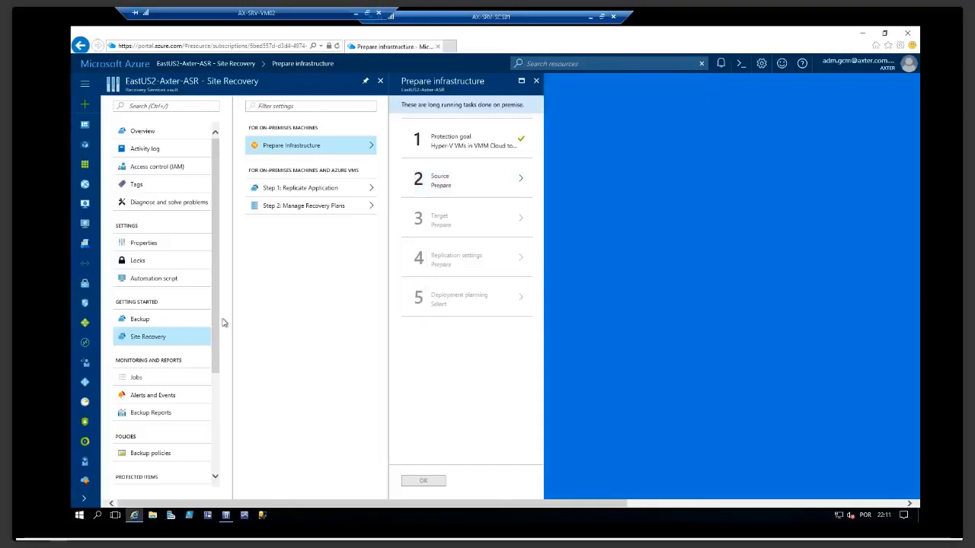
# Reopen Prepare source with AX-SRV-SCS01.axter.local, view the Enable clouds guidance, and return to VMM.
pyautogui.click(474, 187)
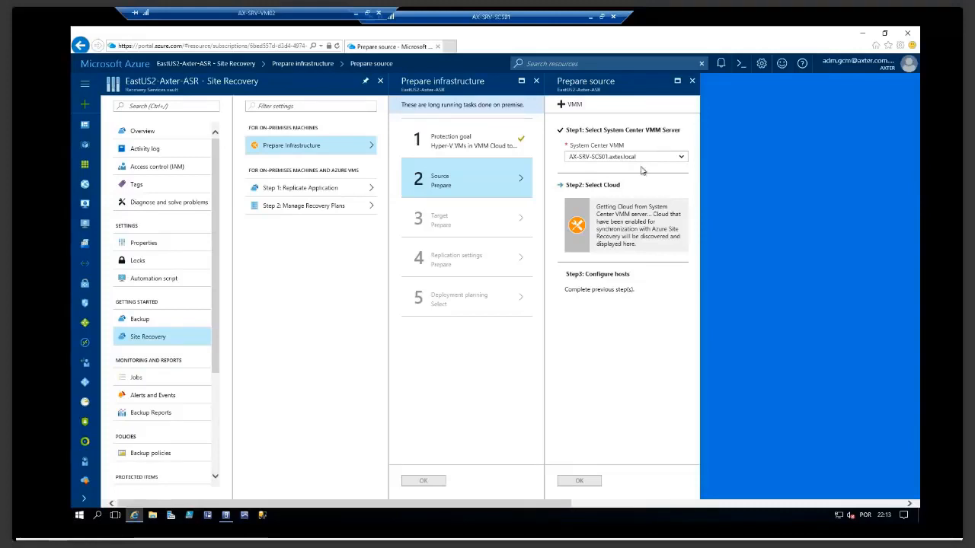
pyautogui.click(626, 236)
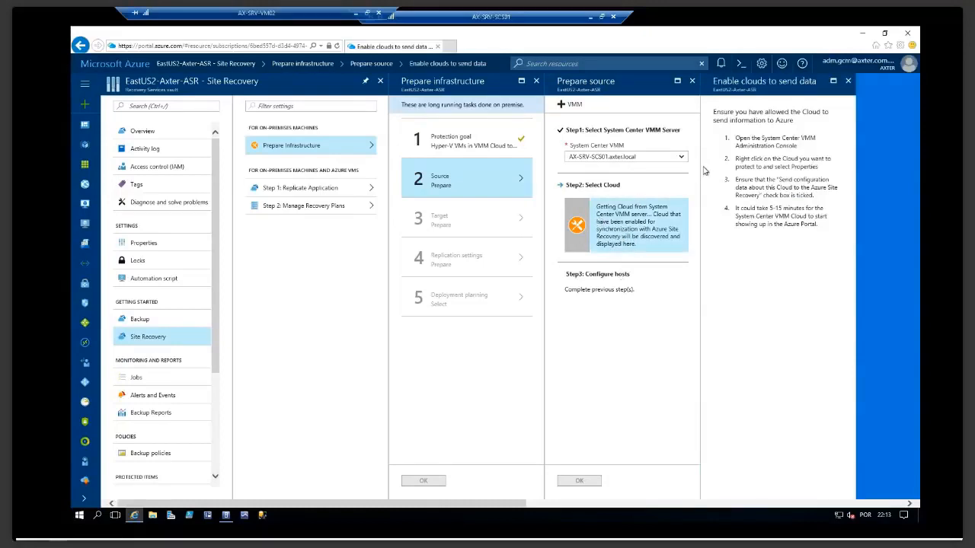
pyautogui.click(230, 518)
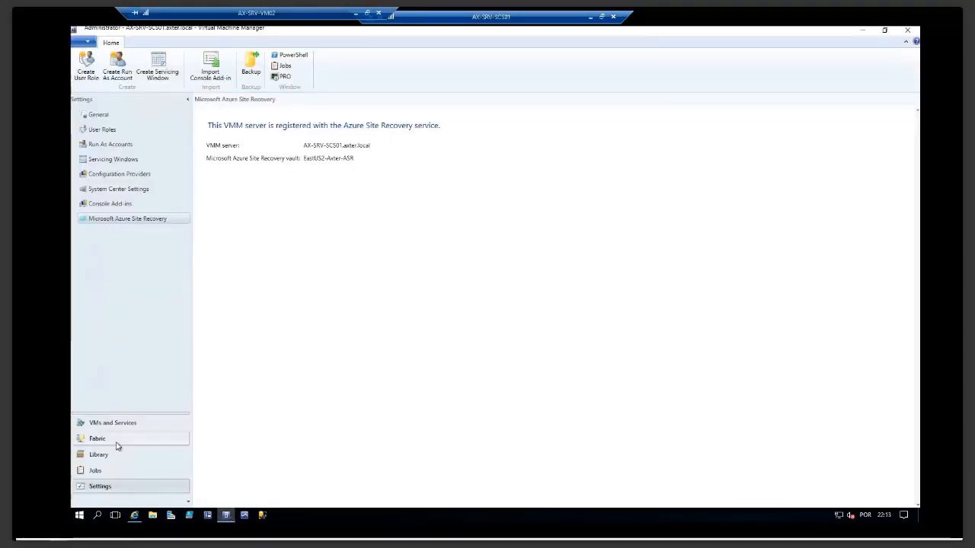
# In the VM's Properties, set the cloud of AX-SRV-SCS01 to Cloud-DR and apply.
pyautogui.click(110, 424)
pyautogui.rightClick(233, 139)
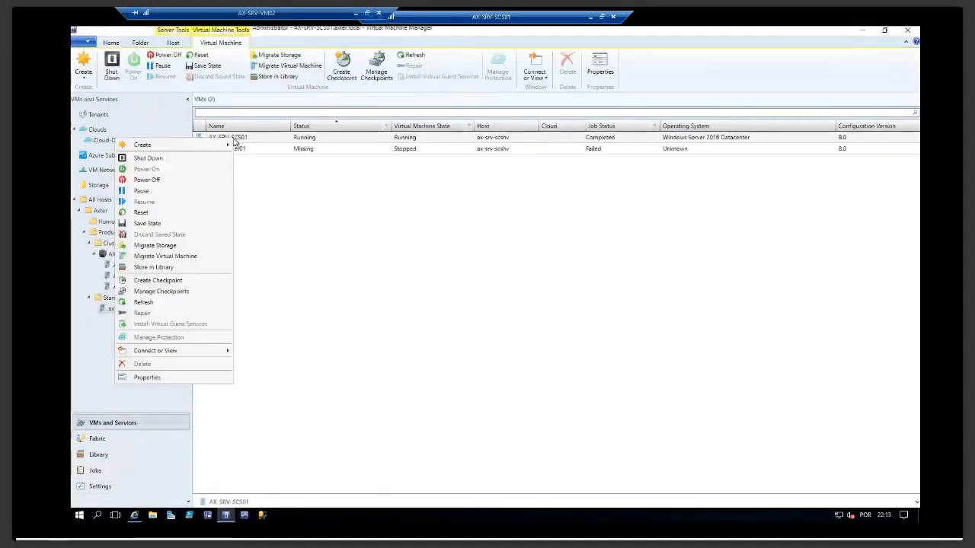
pyautogui.moveTo(195, 352)
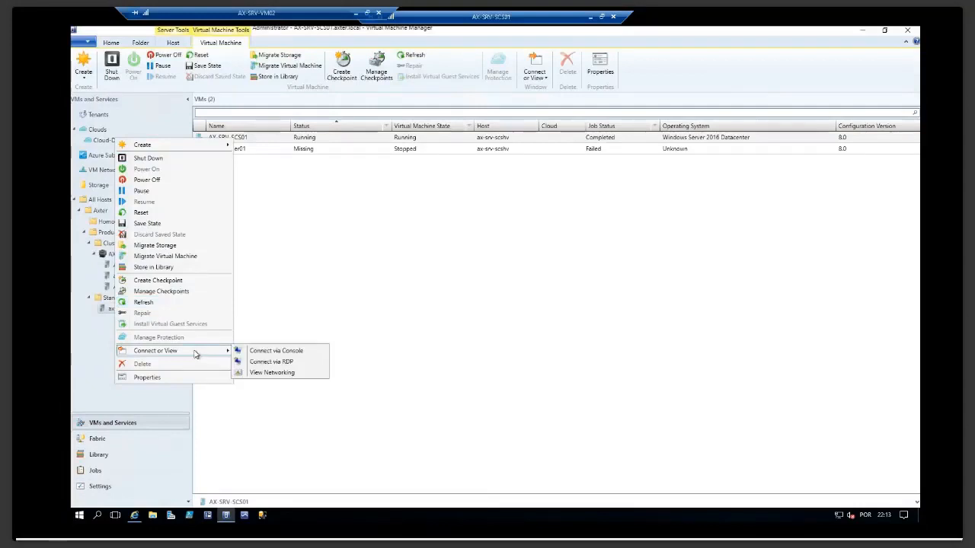
pyautogui.click(152, 377)
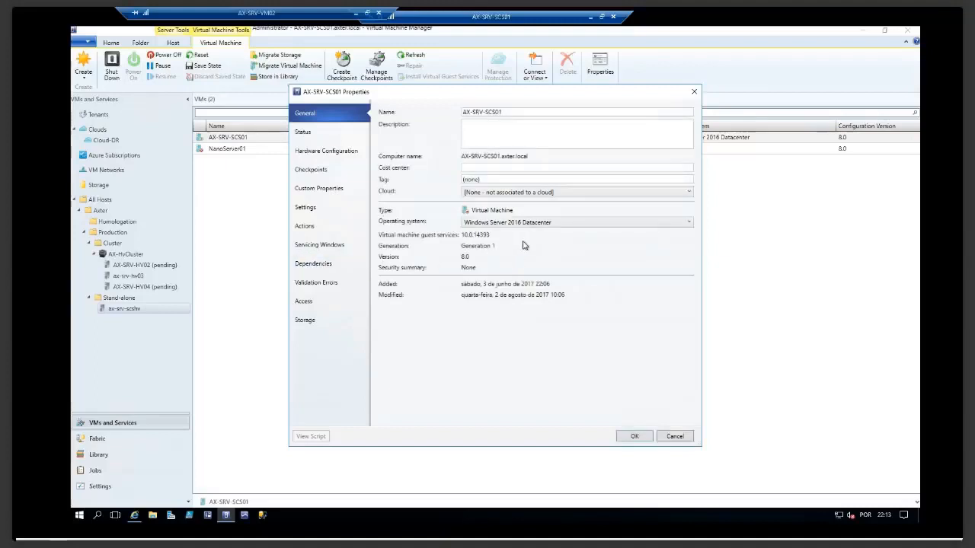
pyautogui.click(522, 193)
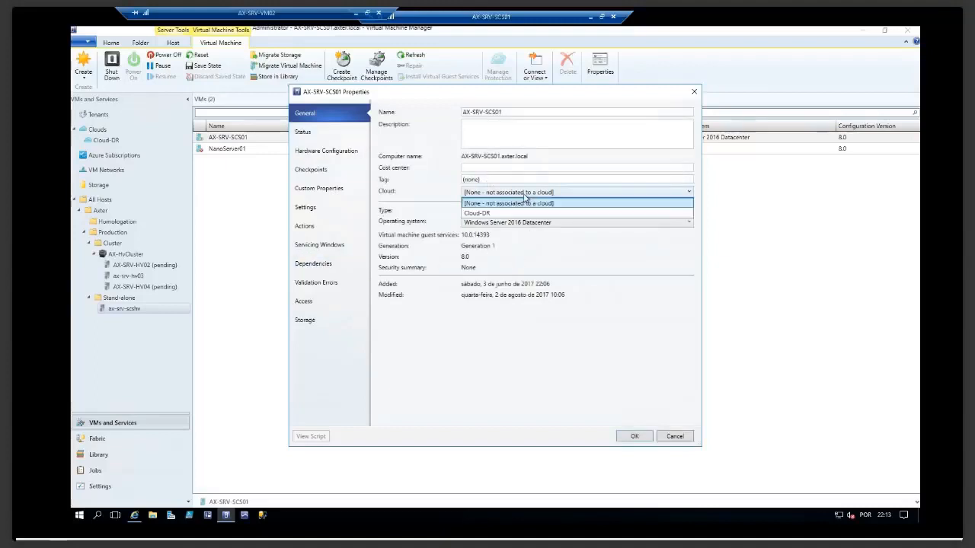
pyautogui.click(507, 209)
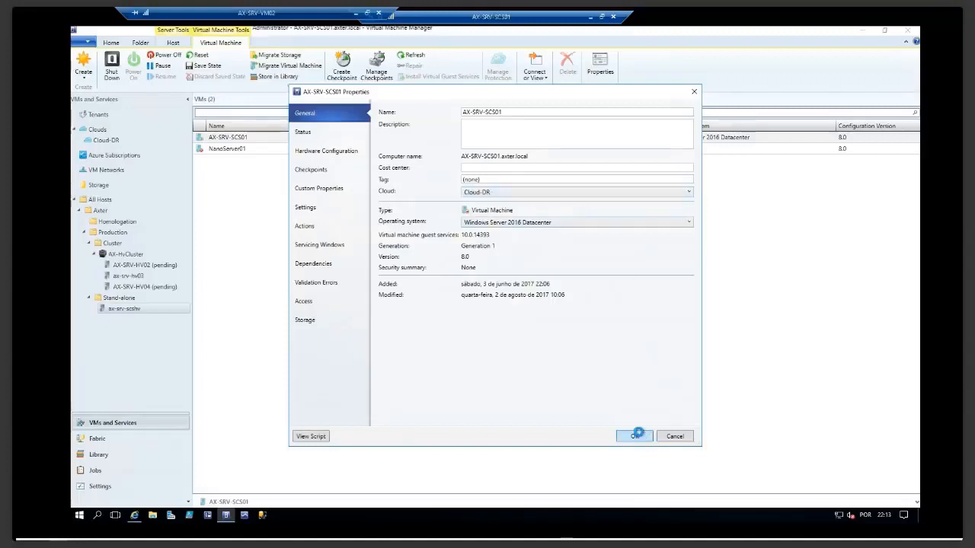
pyautogui.click(635, 436)
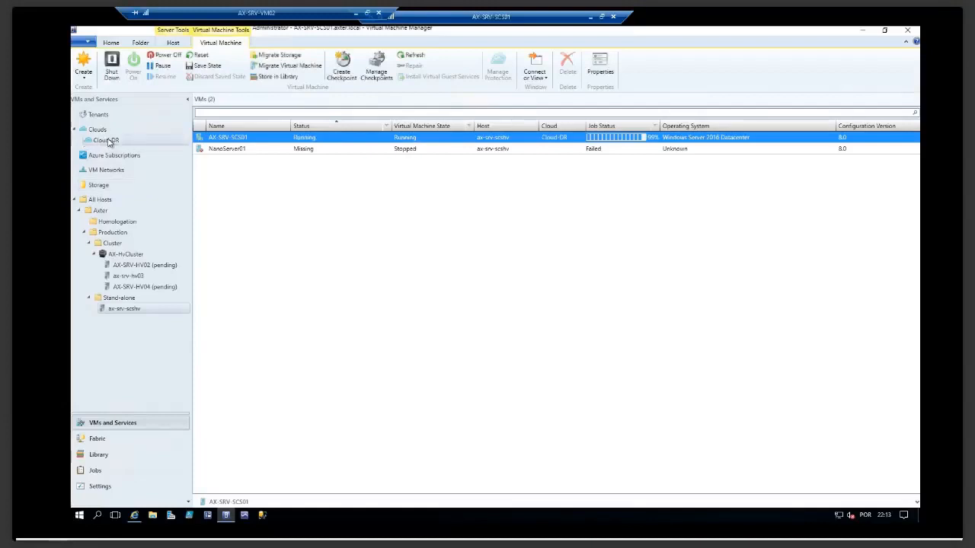
# Show the Cloud-DR cloud's virtual machines and open AX-SRV-SCS01's Properties.
pyautogui.click(108, 141)
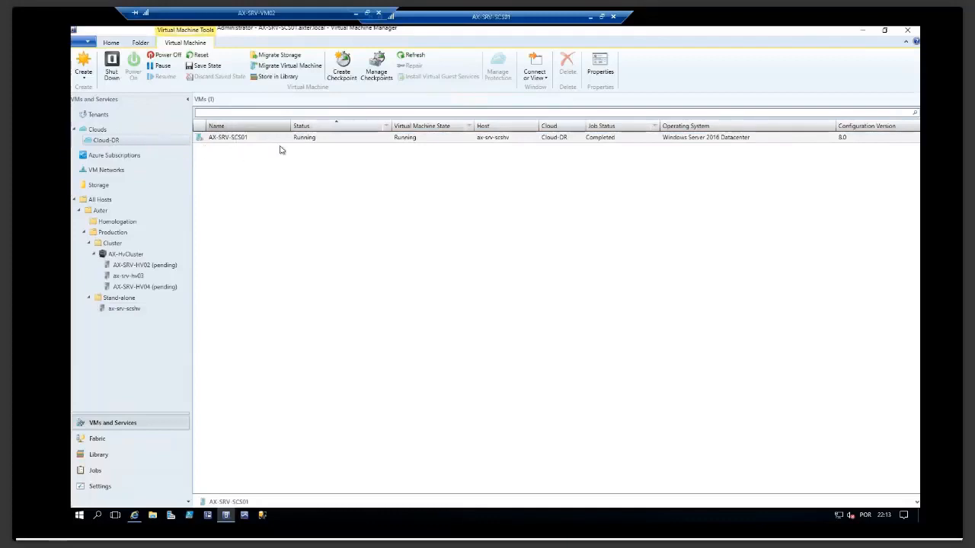
pyautogui.rightClick(257, 141)
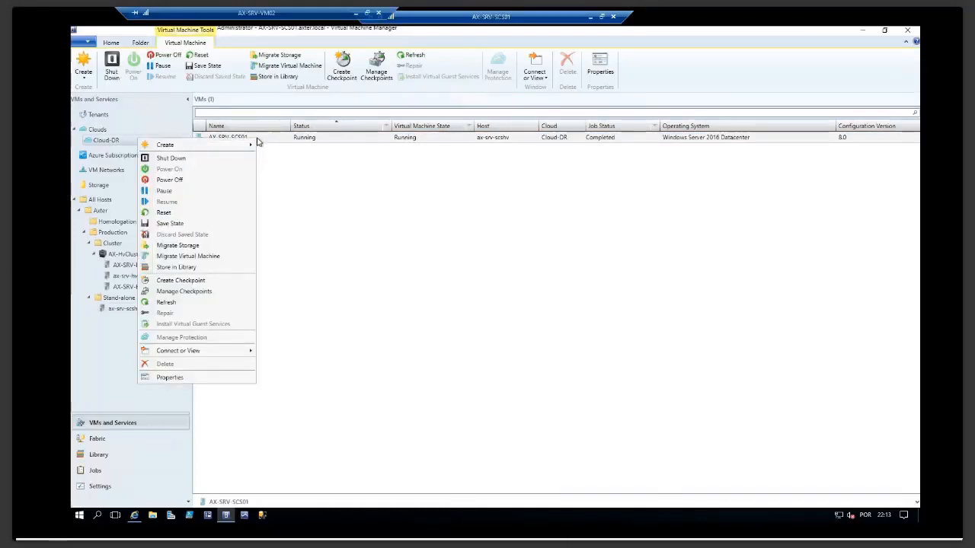
pyautogui.click(114, 141)
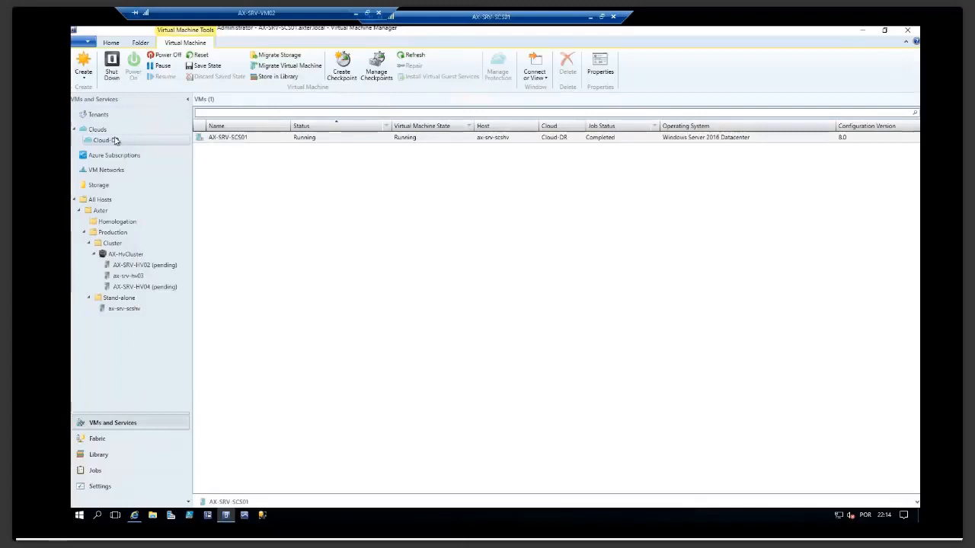
pyautogui.rightClick(114, 141)
pyautogui.click(301, 139)
pyautogui.rightClick(301, 139)
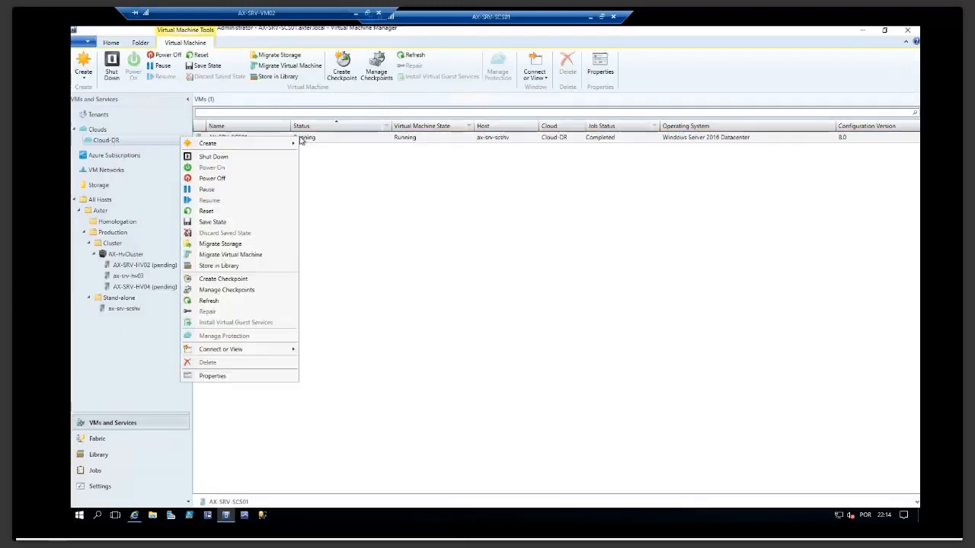
pyautogui.click(244, 378)
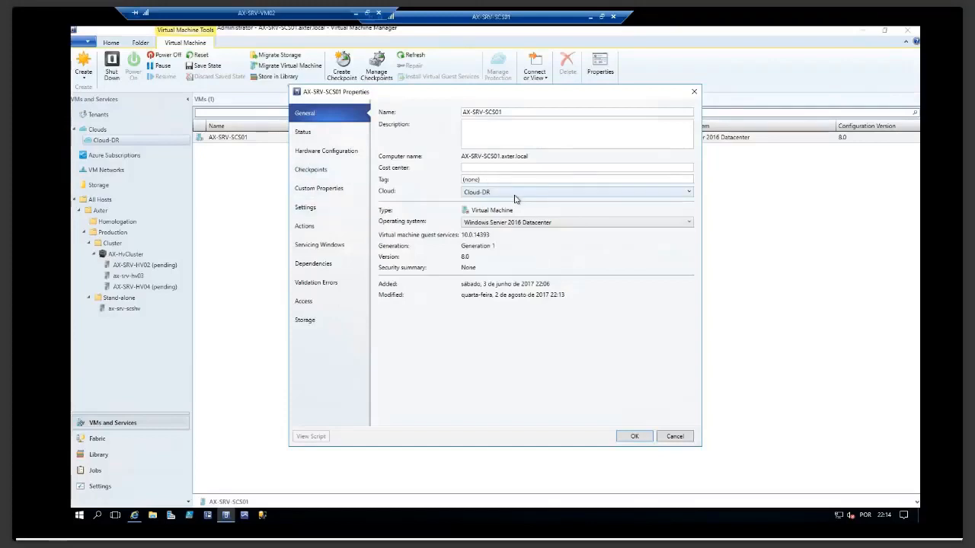
# Review the VM's Status and Hardware Configuration pages.
pyautogui.click(330, 133)
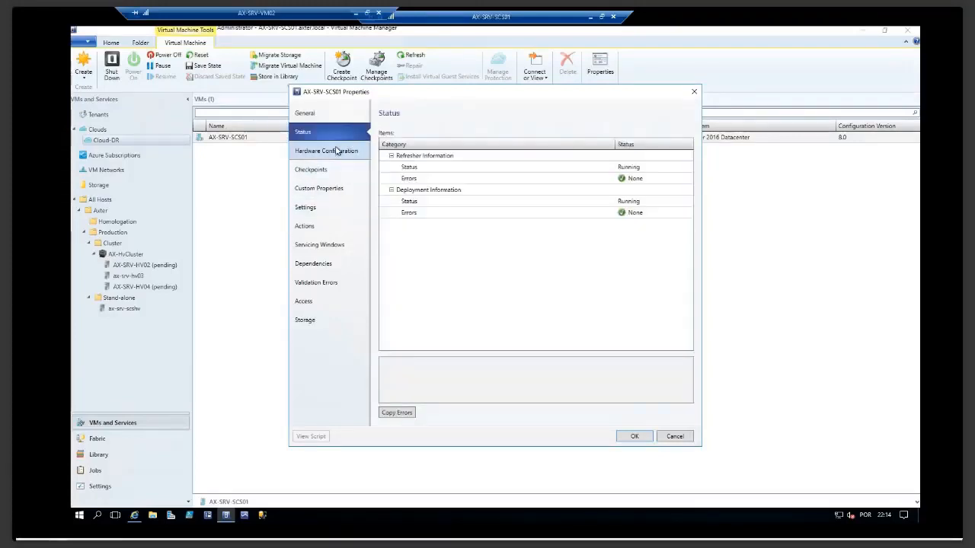
pyautogui.click(337, 151)
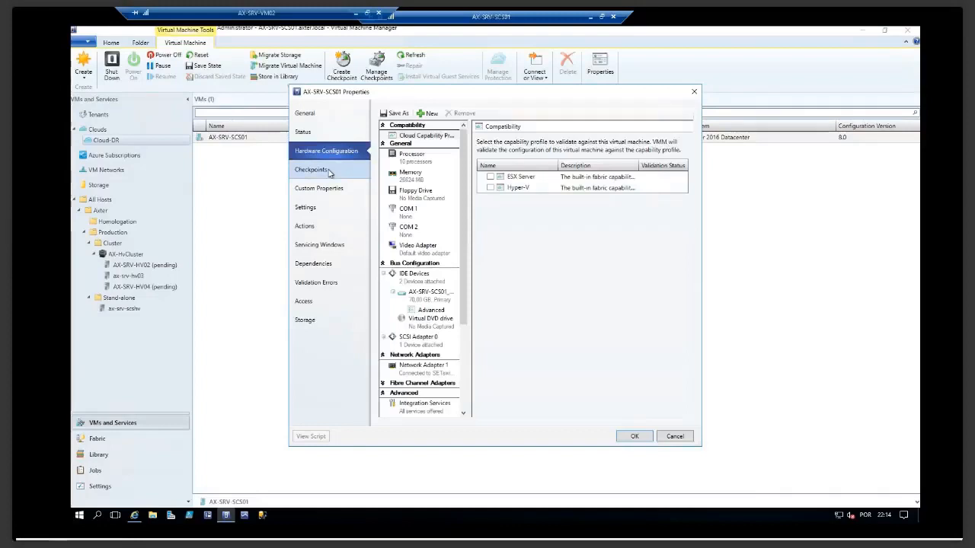
pyautogui.scroll(-1, 468, 201)
pyautogui.scroll(-3, 468, 201)
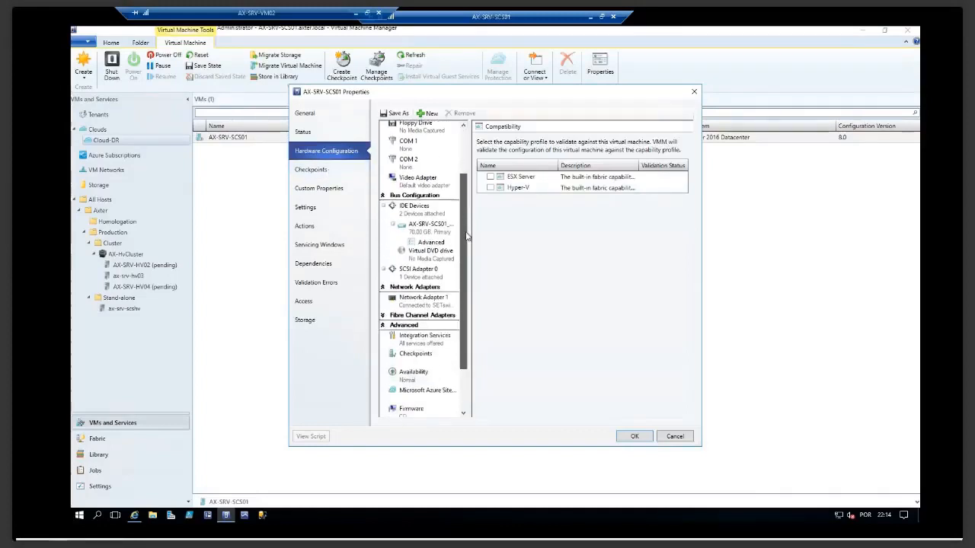
pyautogui.scroll(2, 470, 212)
pyautogui.scroll(4, 470, 212)
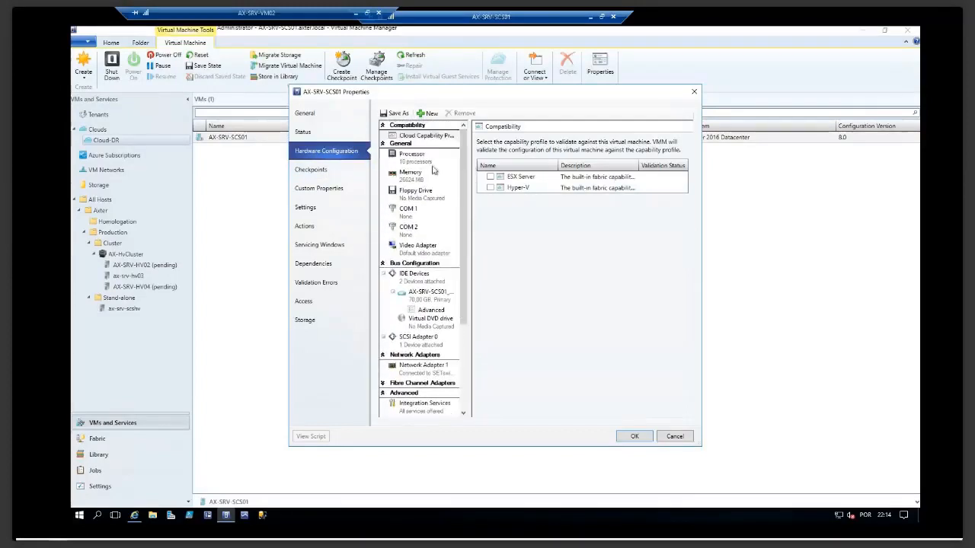
# Review the remaining property pages, from Checkpoints to Validation Errors, then close without changes.
pyautogui.click(334, 171)
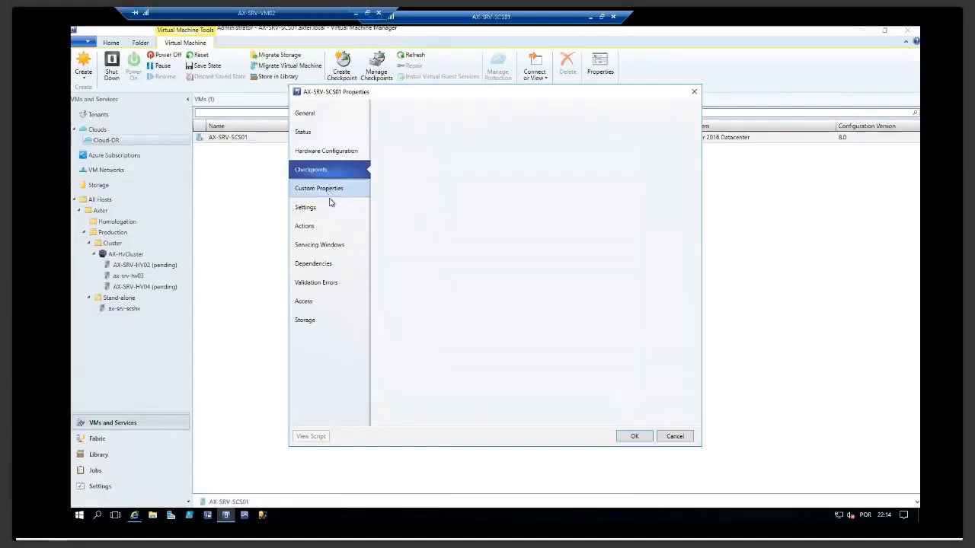
pyautogui.click(329, 191)
pyautogui.click(327, 209)
pyautogui.click(321, 226)
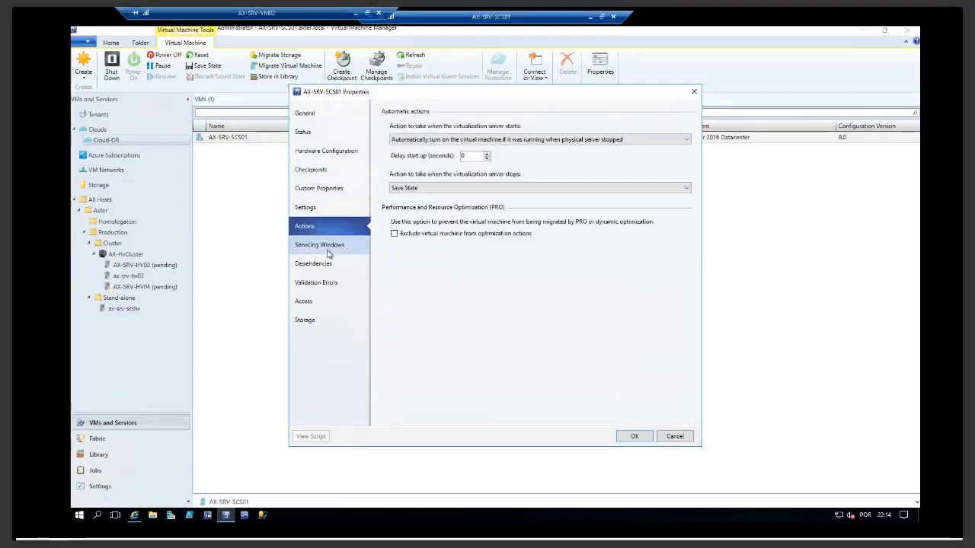
pyautogui.click(322, 246)
pyautogui.click(323, 265)
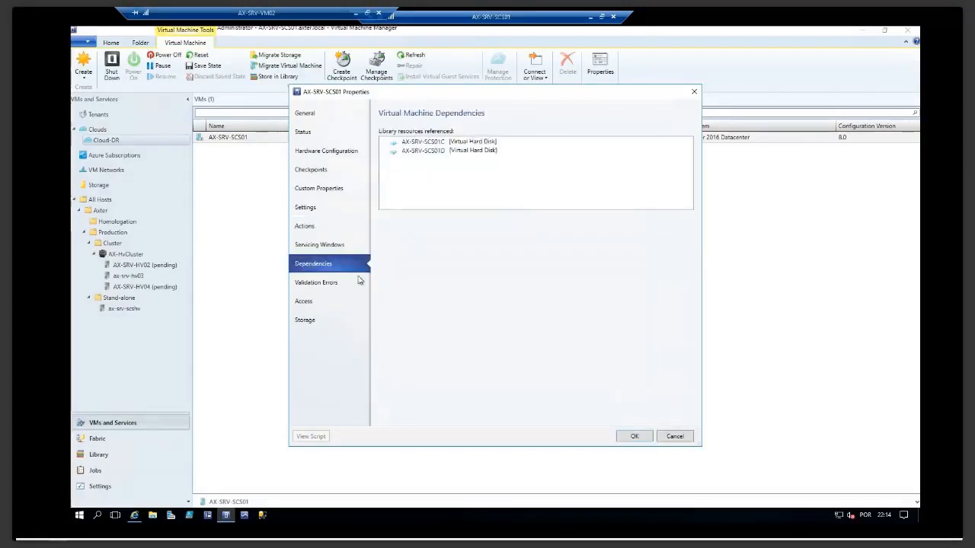
pyautogui.click(331, 282)
pyautogui.click(693, 93)
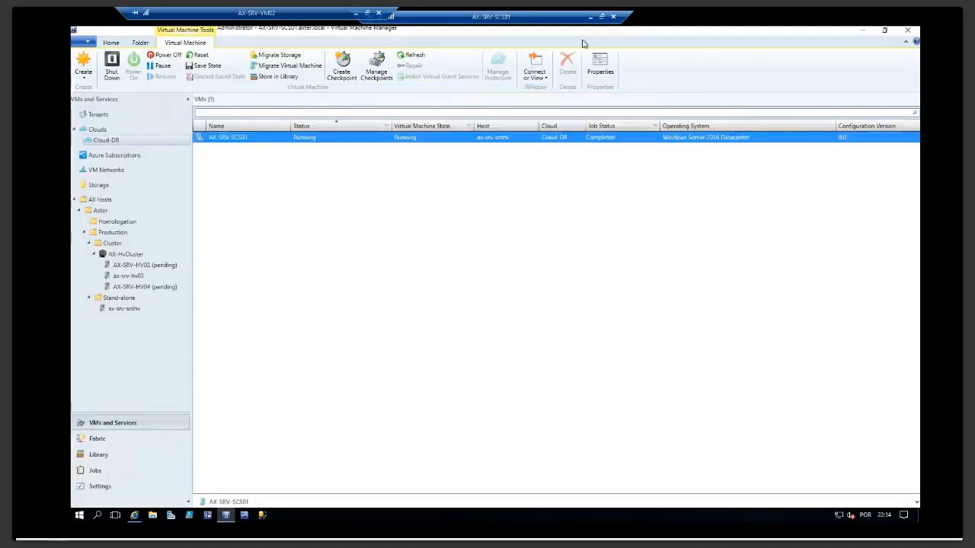
pyautogui.click(591, 16)
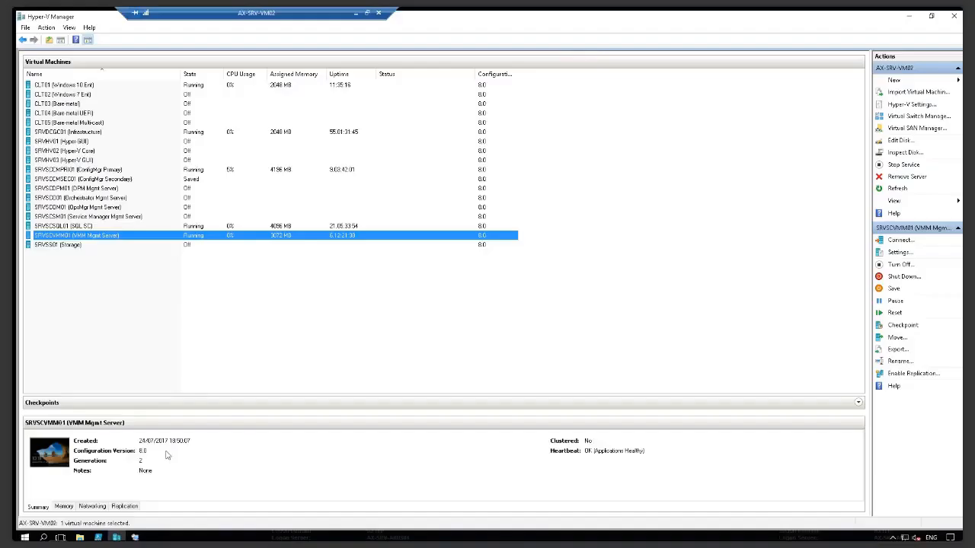
pyautogui.click(131, 519)
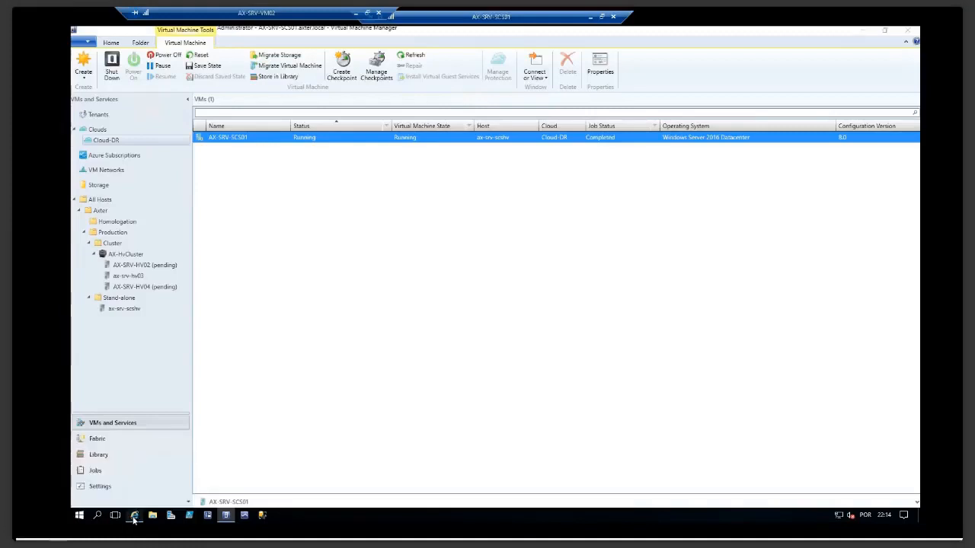
# Back in the Azure portal, select VMM server AX-SRV-SCS01.axter.local and close Prepare source.
pyautogui.click(134, 517)
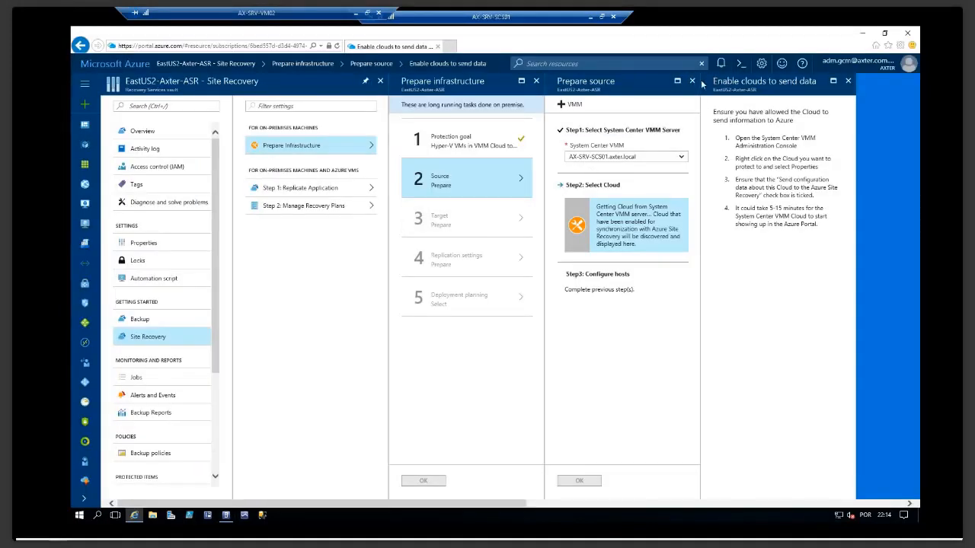
pyautogui.click(618, 157)
pyautogui.click(618, 158)
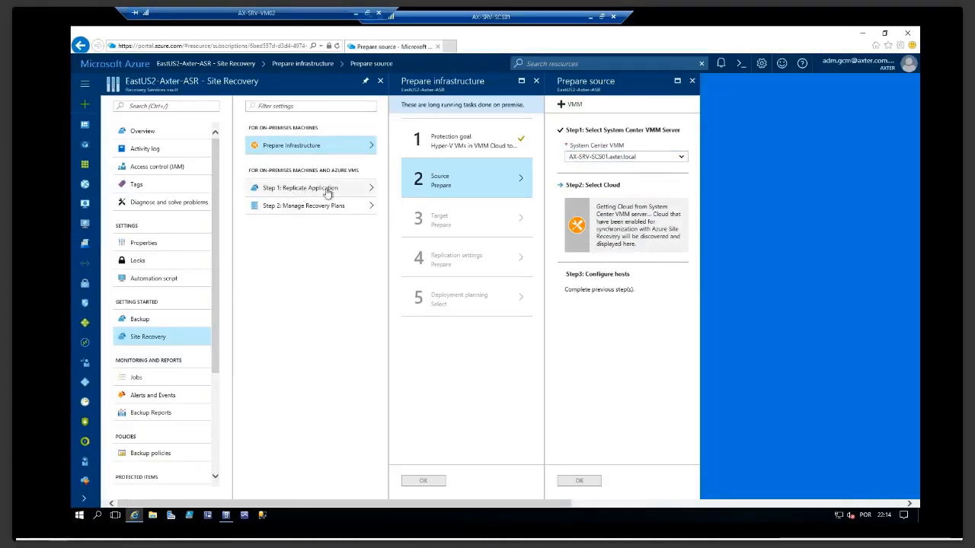
pyautogui.click(463, 153)
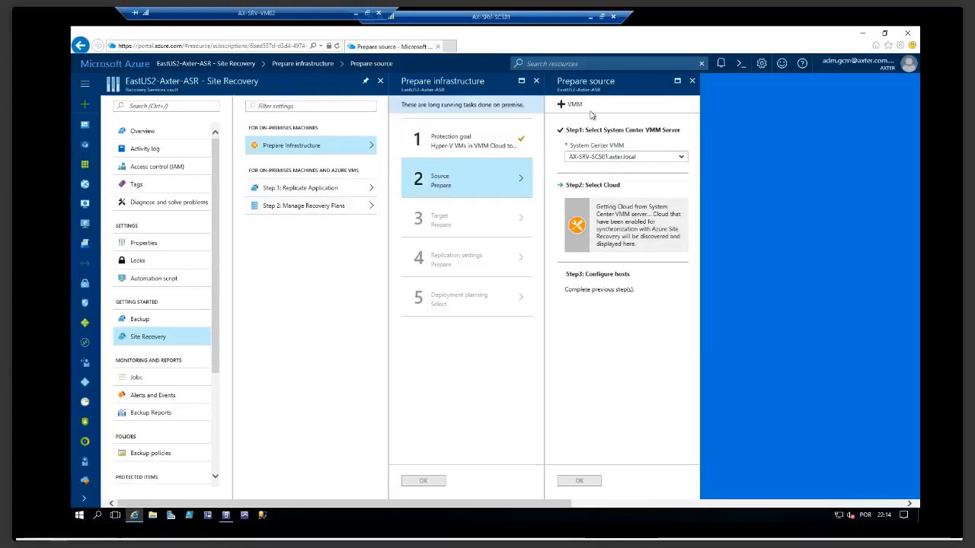
pyautogui.click(691, 81)
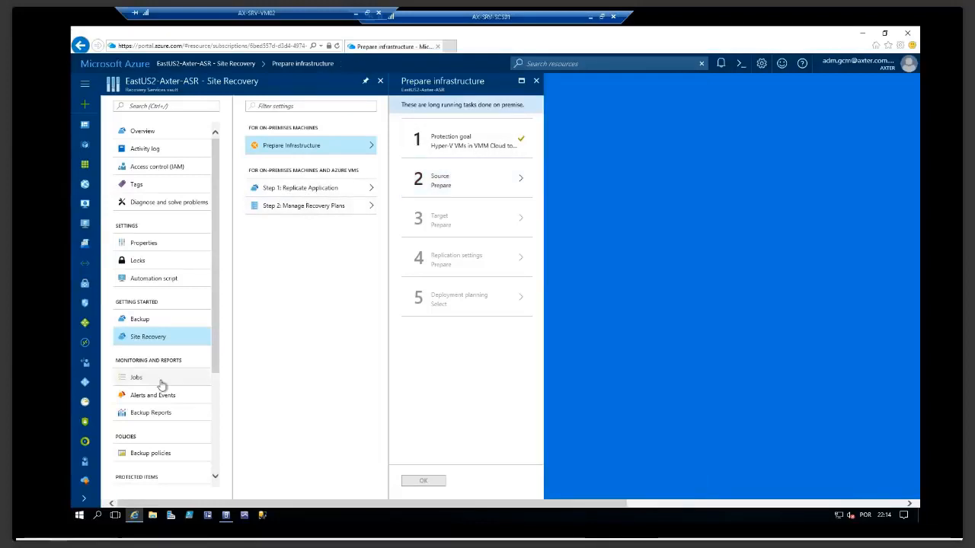
# In Site Recovery Infrastructure, check the VMM servers, then show the System Center VMM network mappings.
pyautogui.scroll(-2, 164, 388)
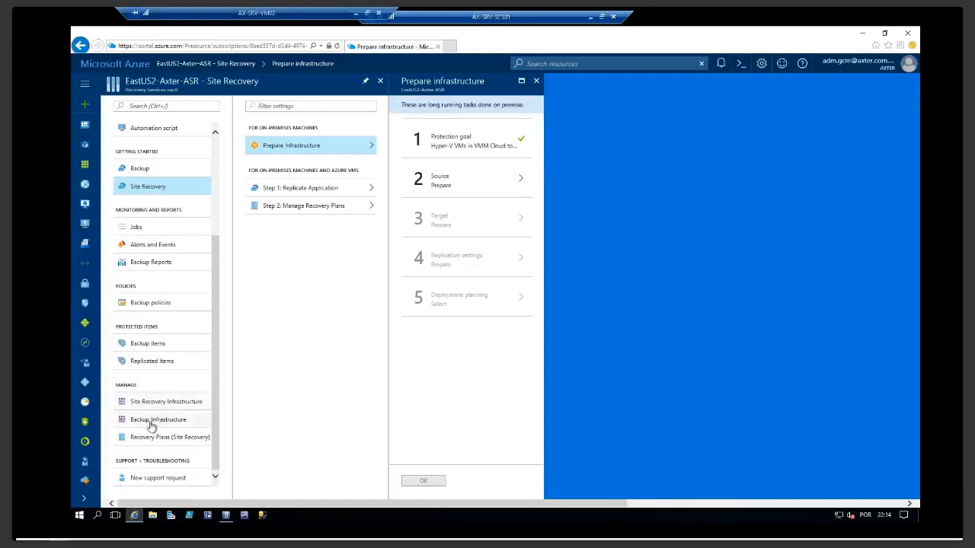
pyautogui.click(166, 403)
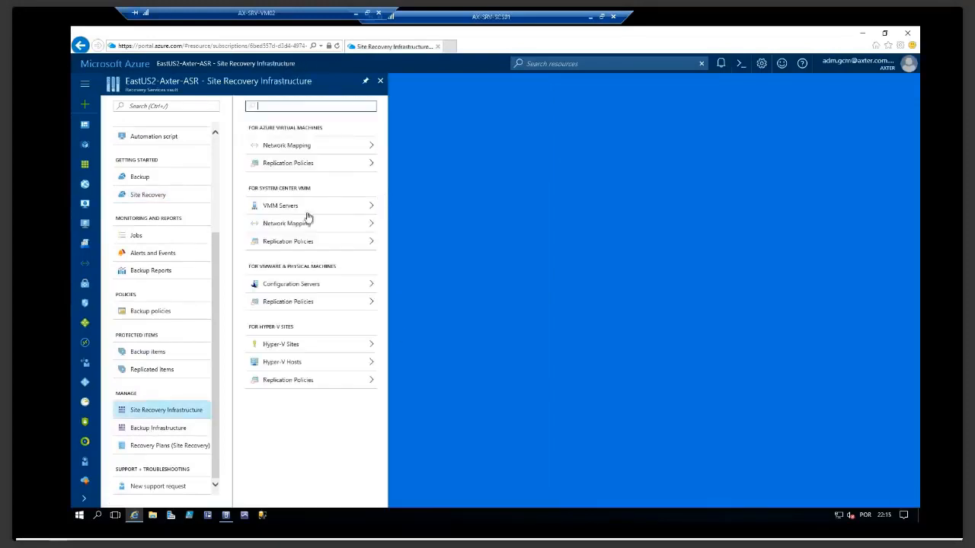
pyautogui.click(296, 207)
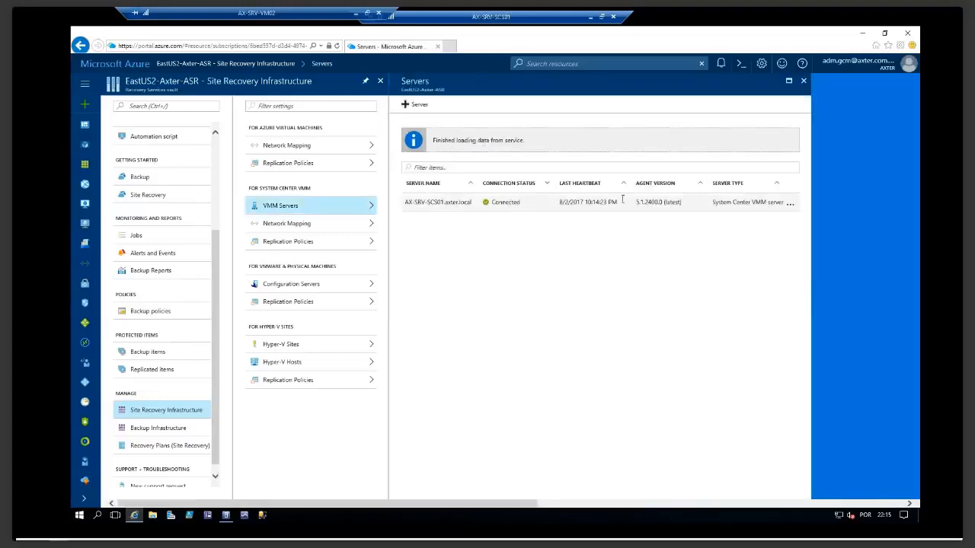
pyautogui.click(274, 223)
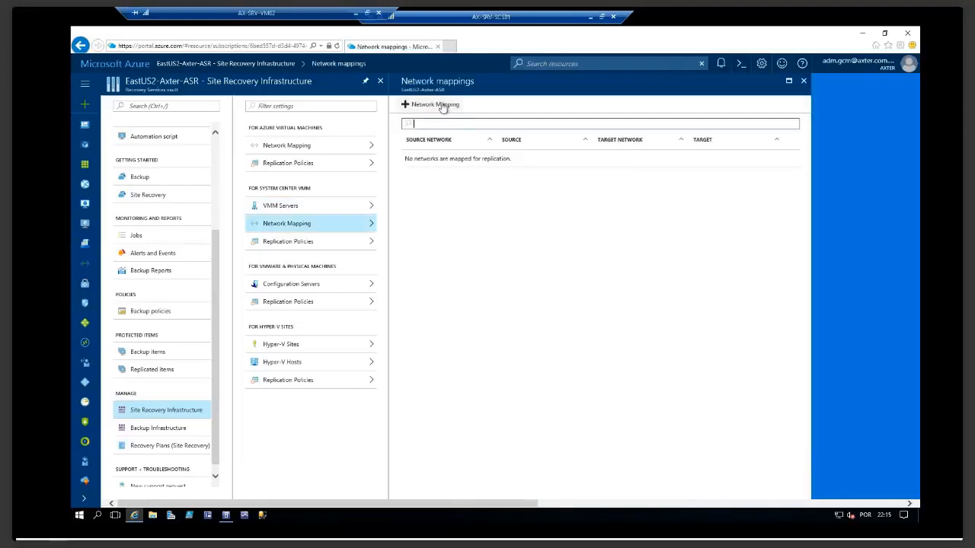
# Start a network mapping: source AX-SRV-SCS01.axter.local, target Azure, Axter Sponsorship subscription, Resource Manager.
pyautogui.click(451, 111)
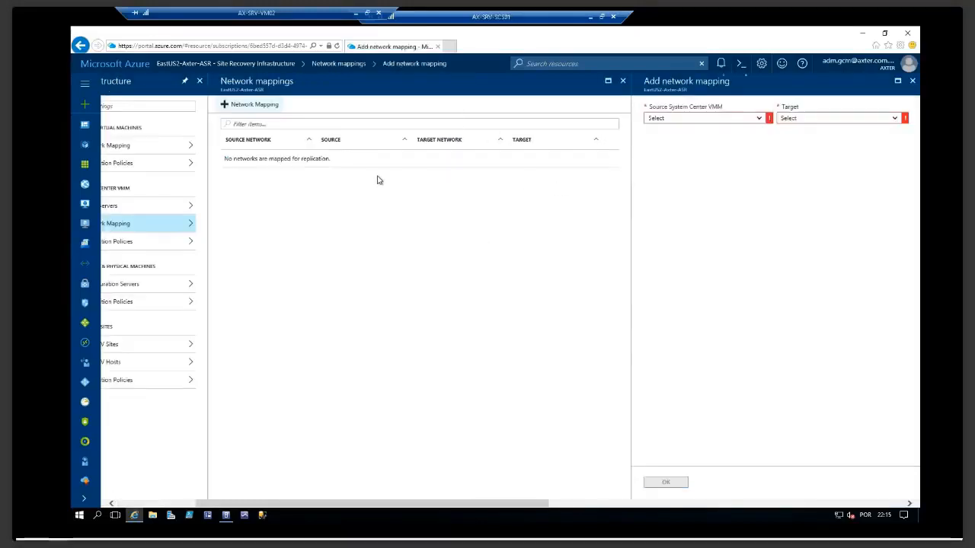
pyautogui.click(714, 122)
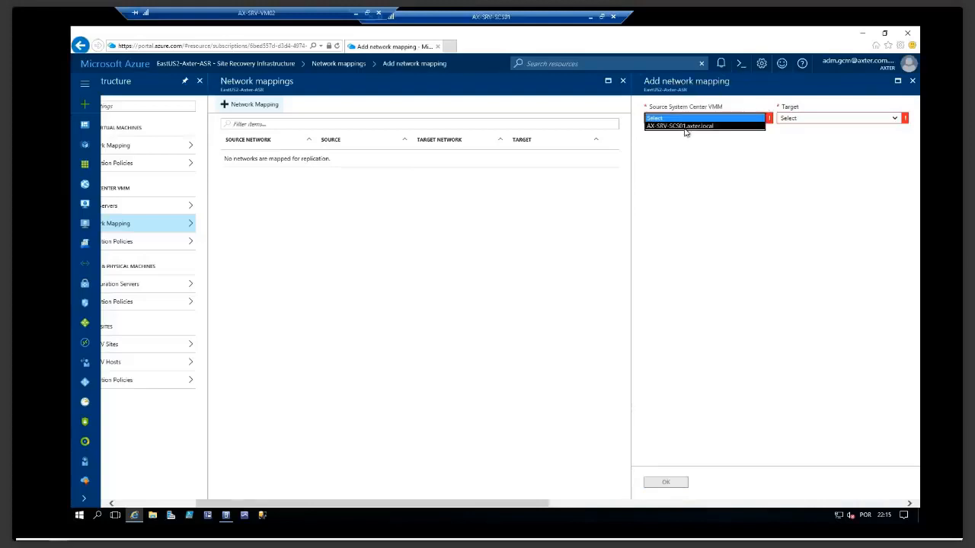
pyautogui.click(687, 128)
pyautogui.click(805, 121)
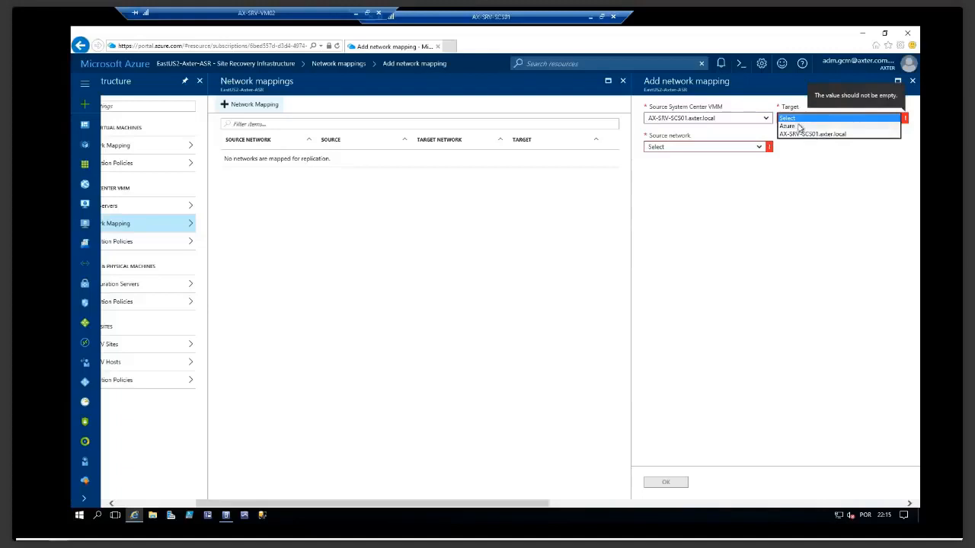
pyautogui.click(792, 126)
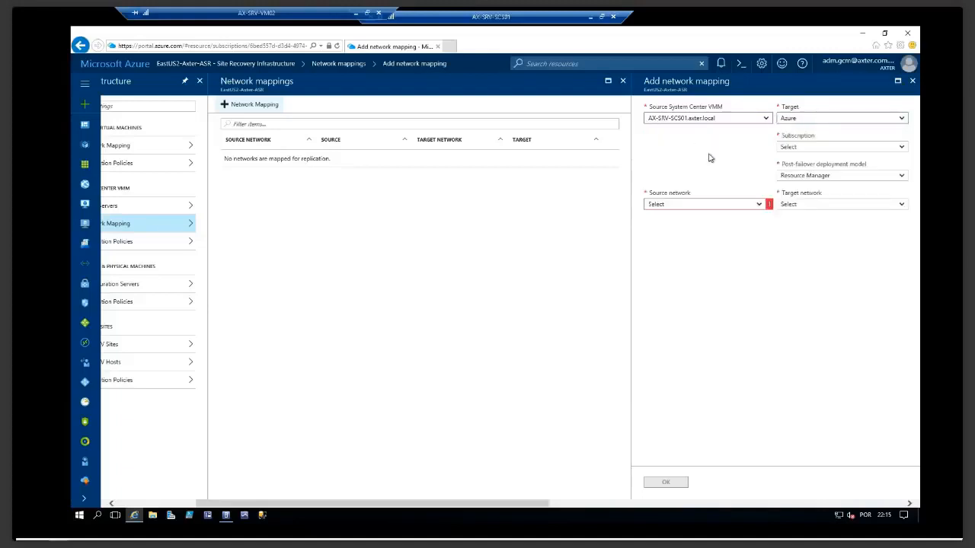
pyautogui.click(805, 149)
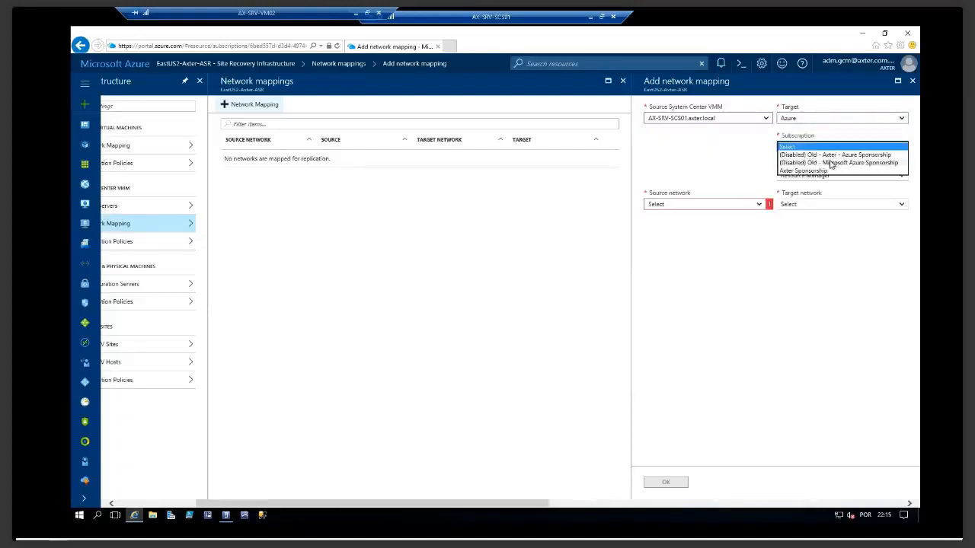
pyautogui.click(801, 171)
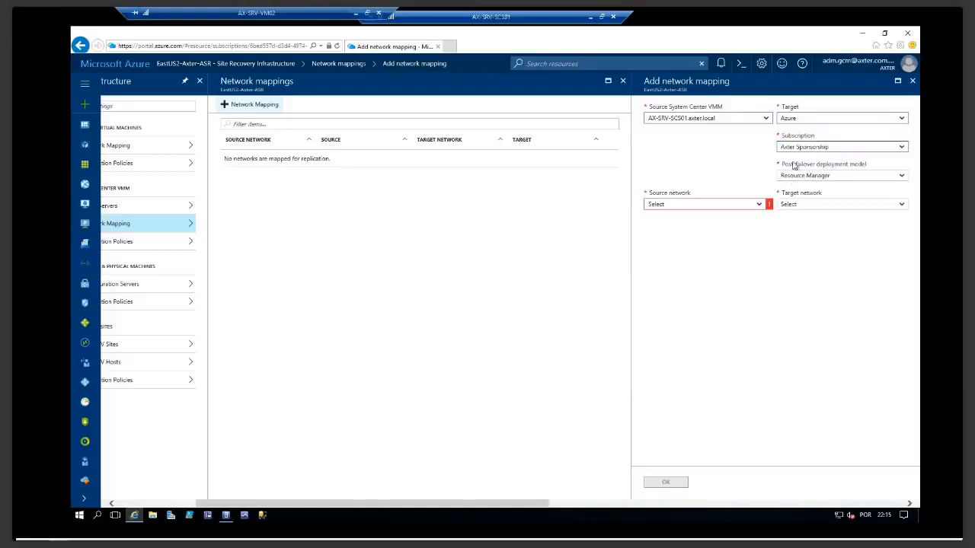
pyautogui.click(832, 177)
pyautogui.click(831, 177)
# Map source network vSwitch01 to target Group-Axter-Network-Axter-EastUS2 and submit.
pyautogui.click(735, 205)
pyautogui.click(664, 213)
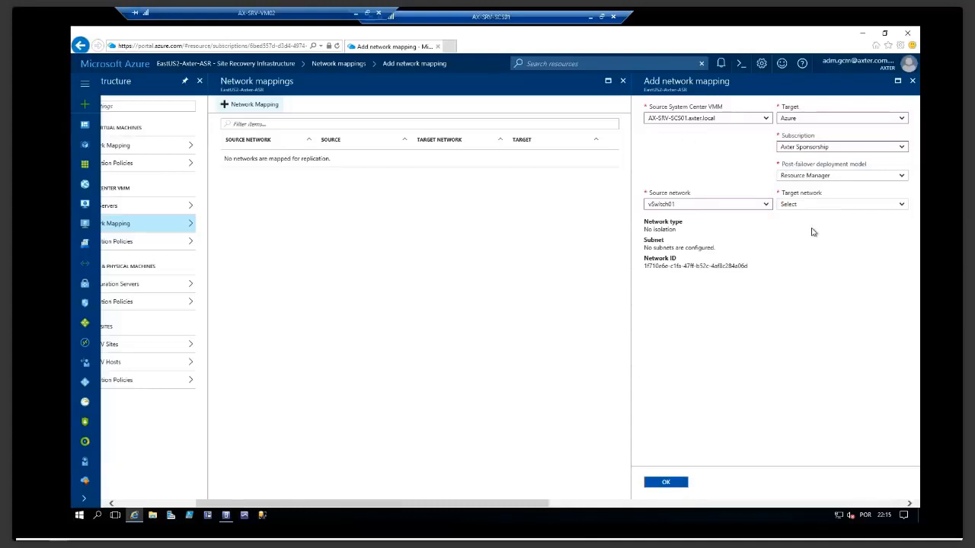
pyautogui.click(827, 207)
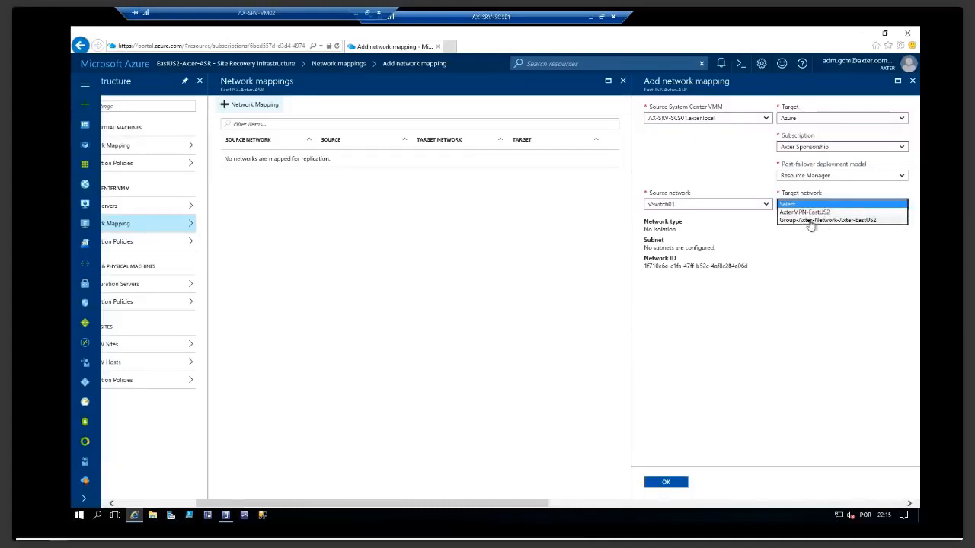
pyautogui.click(811, 220)
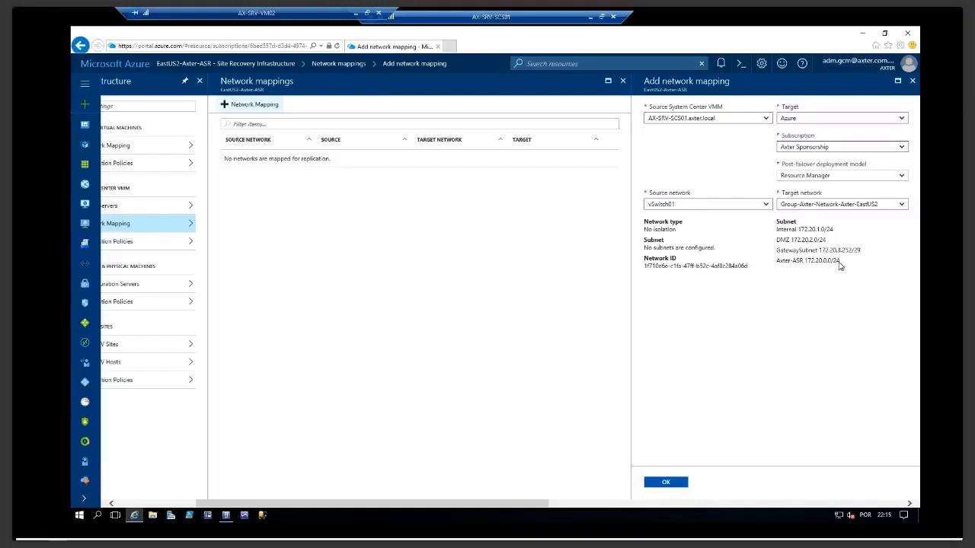
pyautogui.moveTo(842, 265); pyautogui.dragTo(775, 238)
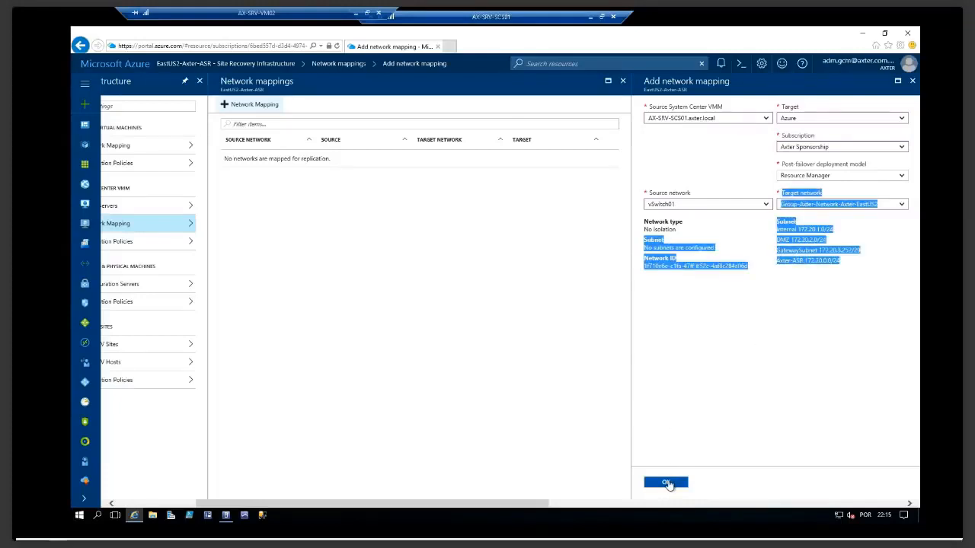
pyautogui.click(666, 481)
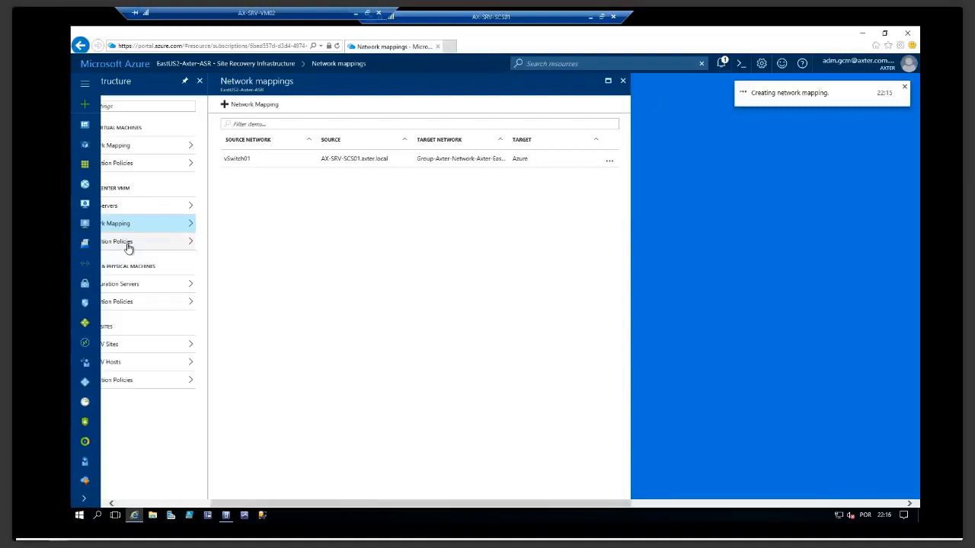
# In Replication Policies, start a new policy and inspect its source type choices, then discard the form.
pyautogui.click(191, 241)
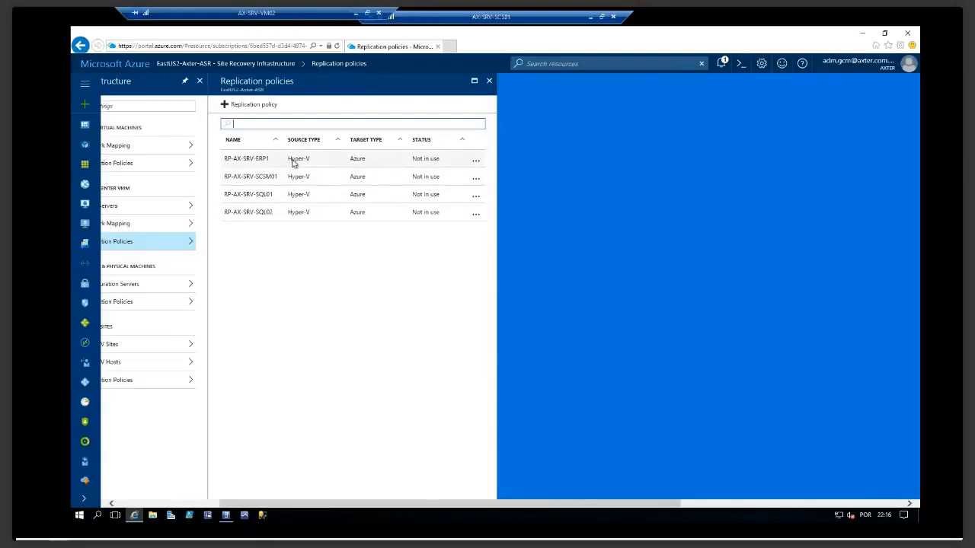
pyautogui.click(257, 106)
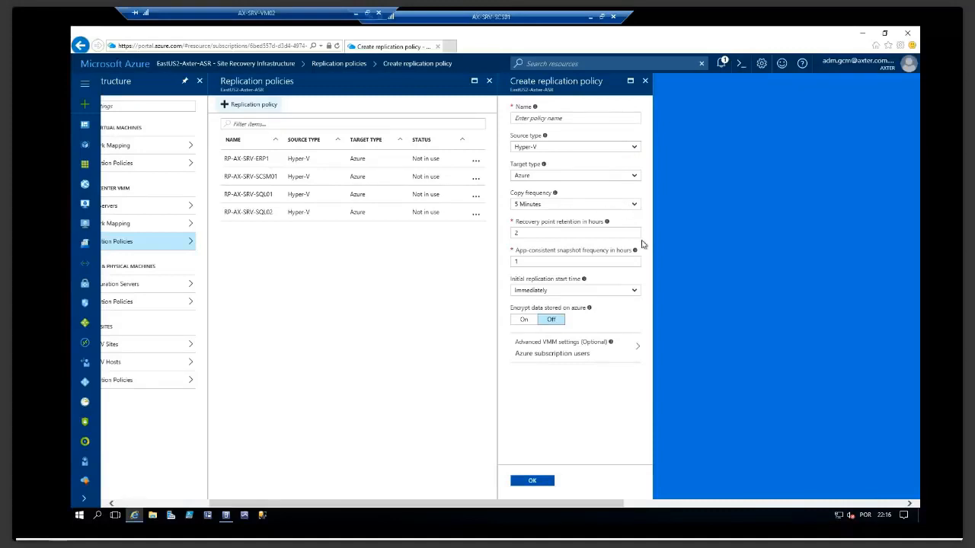
pyautogui.click(556, 149)
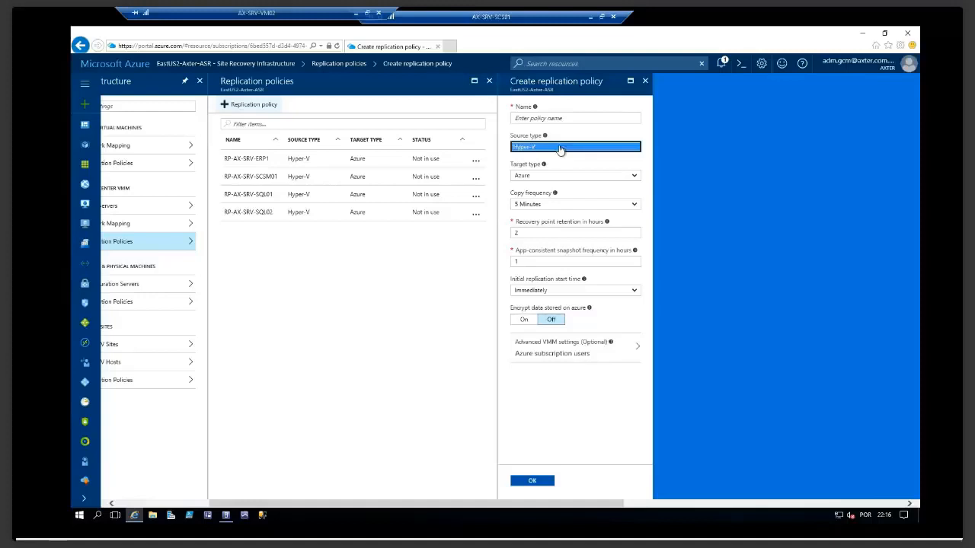
pyautogui.click(545, 180)
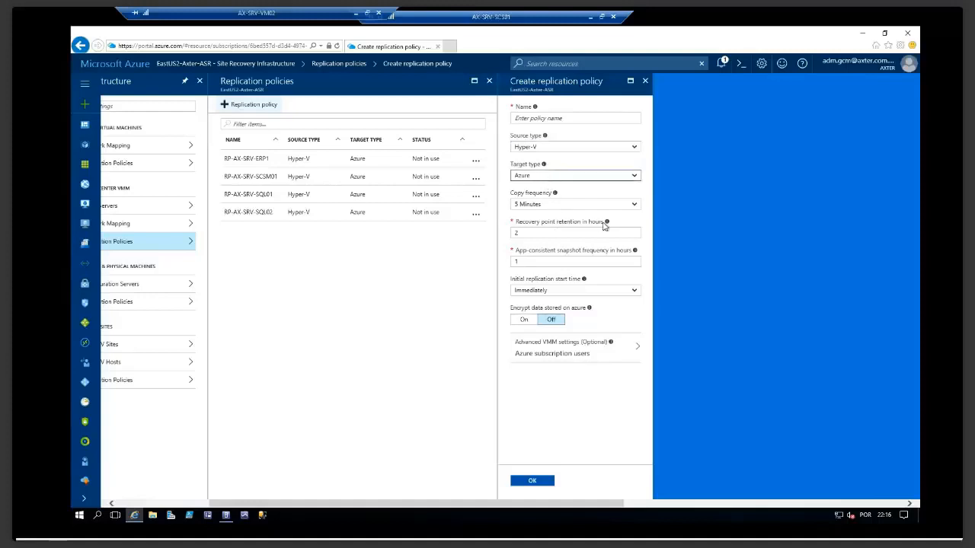
pyautogui.moveTo(607, 226)
pyautogui.click(645, 81)
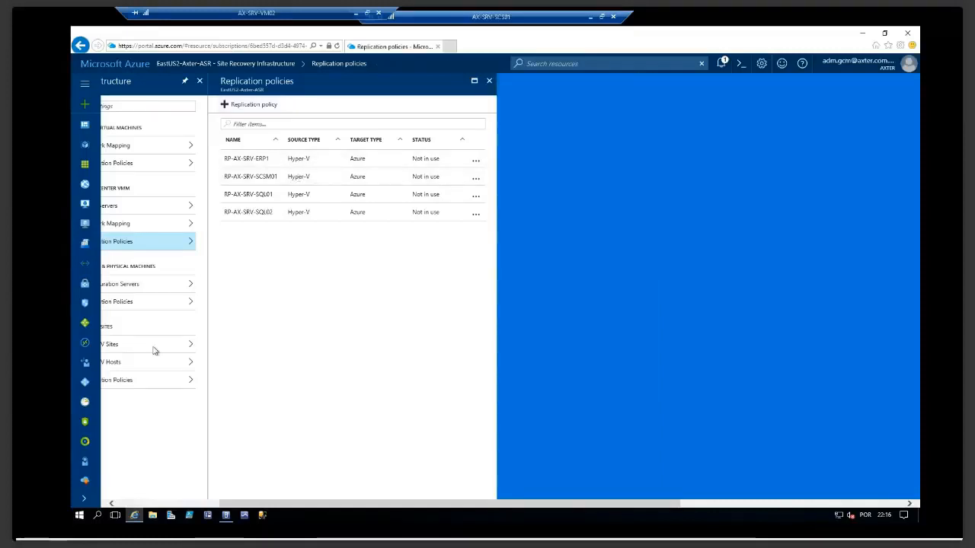
pyautogui.click(226, 518)
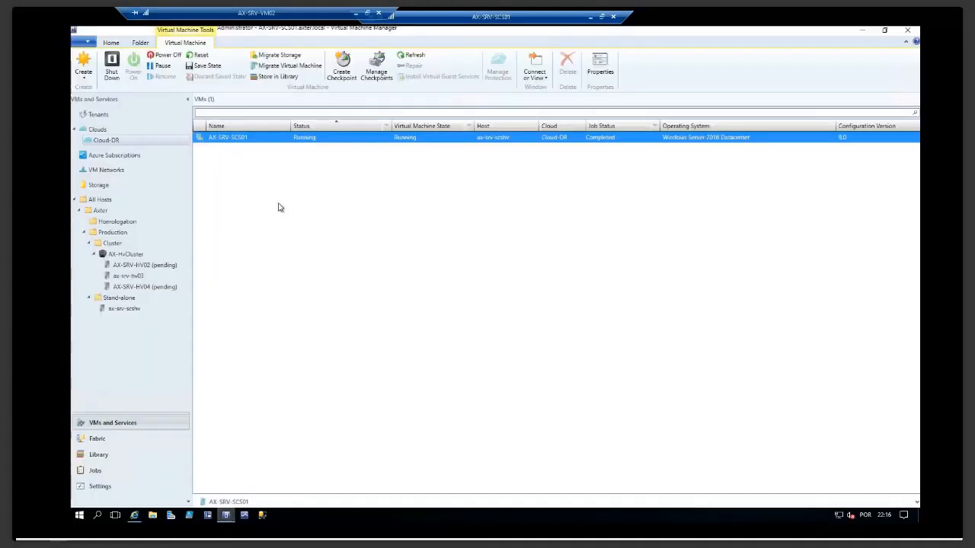
pyautogui.rightClick(263, 144)
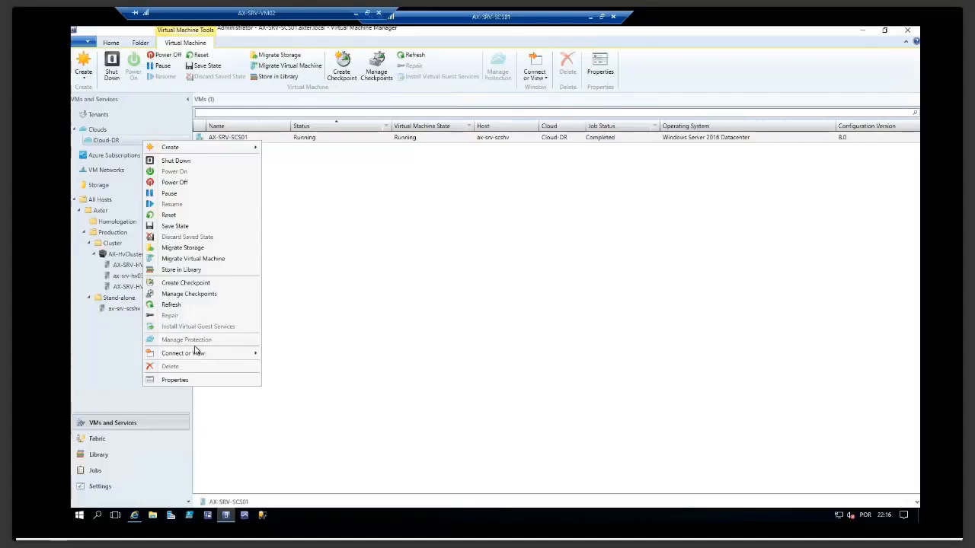
pyautogui.click(591, 17)
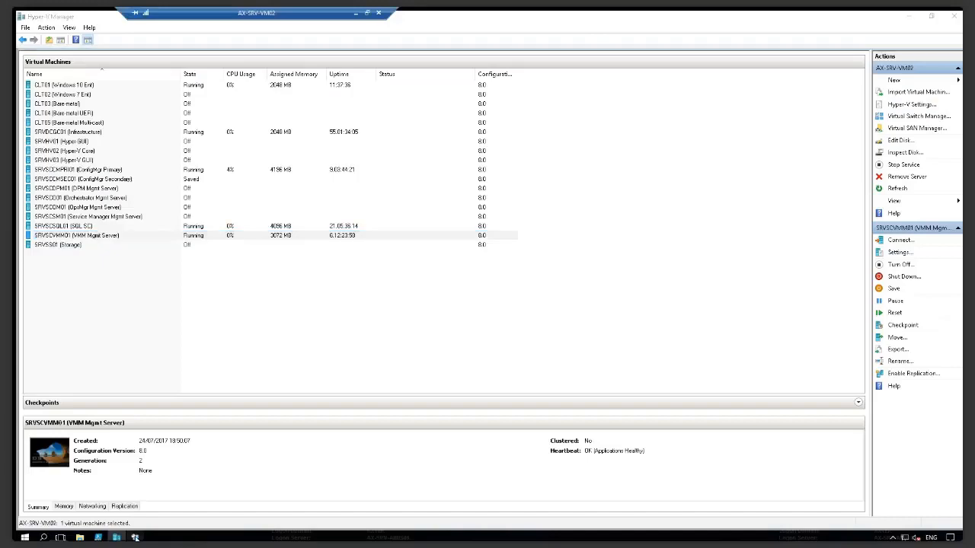
pyautogui.click(135, 538)
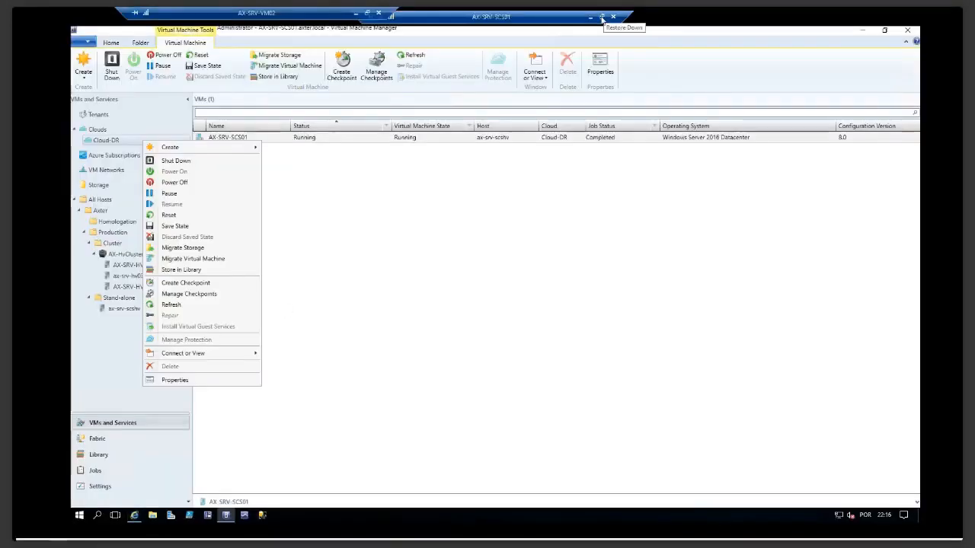
pyautogui.click(602, 17)
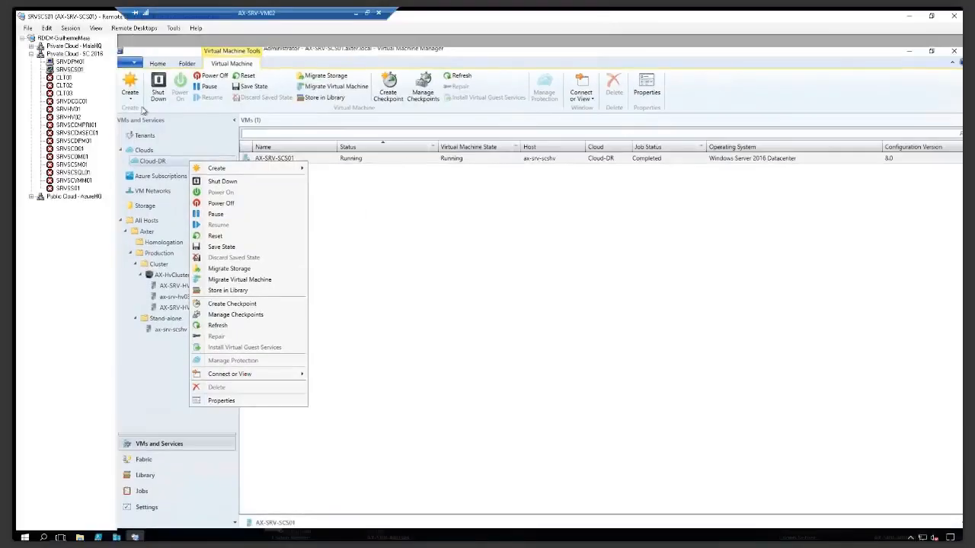
pyautogui.click(74, 69)
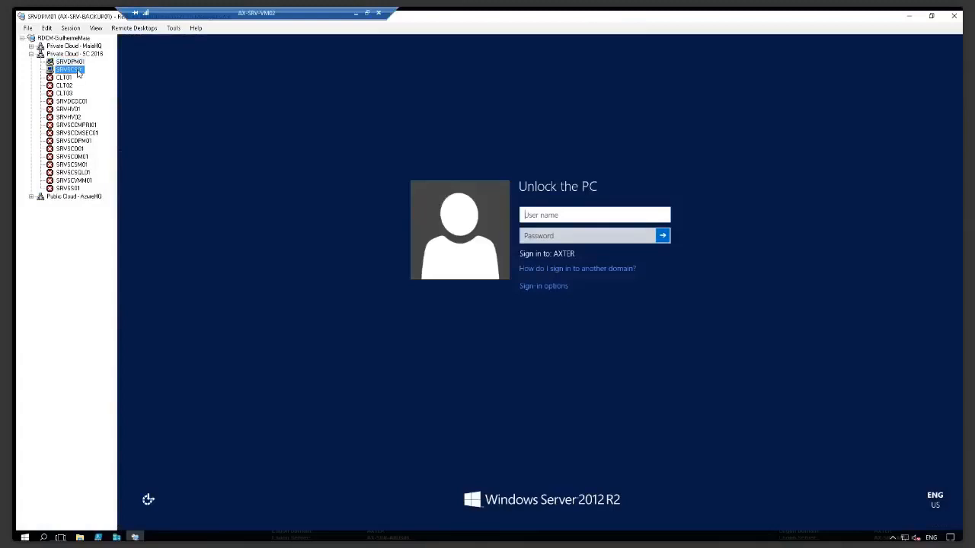
pyautogui.rightClick(78, 71)
pyautogui.click(118, 177)
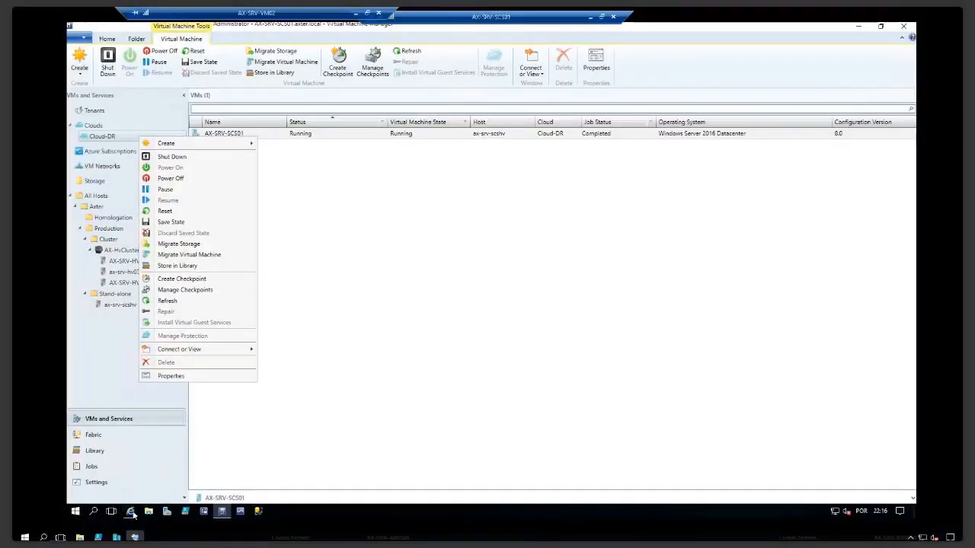
pyautogui.press('Escape')
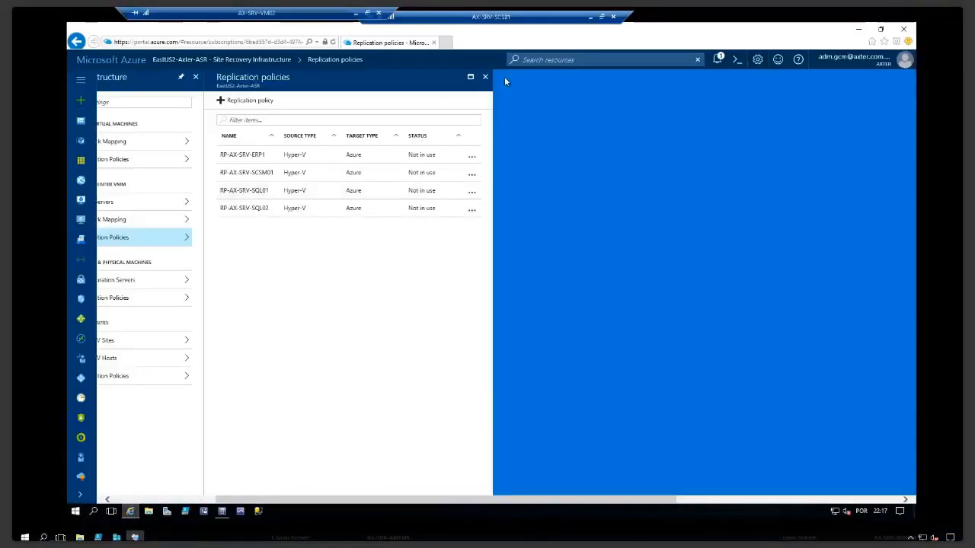
# Open Recovery Plans (Site Recovery), try creating a recovery plan, then close the failed form.
pyautogui.click(486, 79)
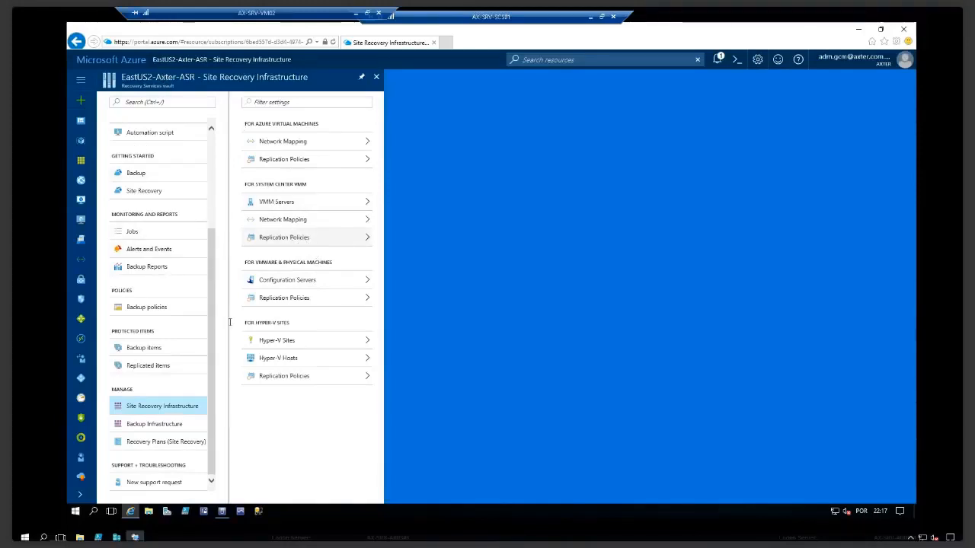
pyautogui.click(174, 445)
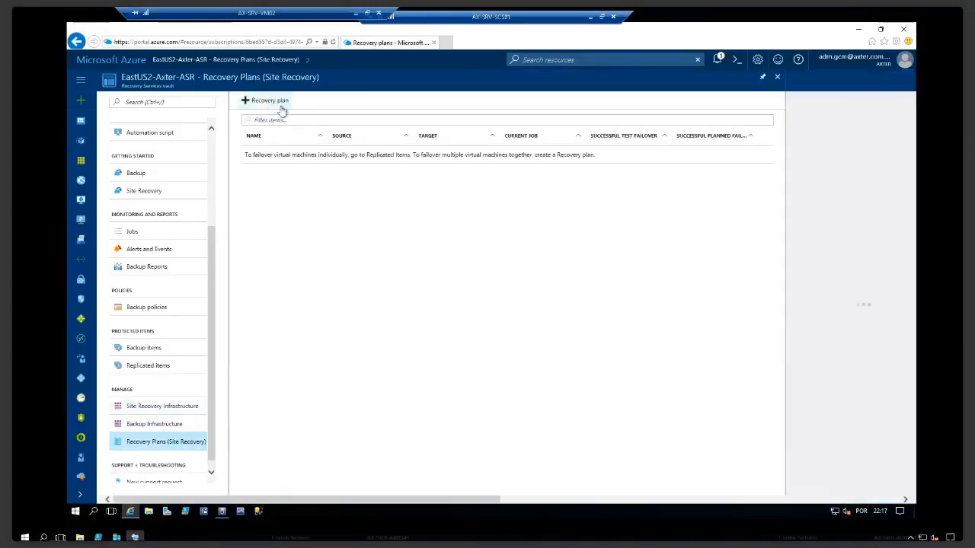
pyautogui.click(278, 106)
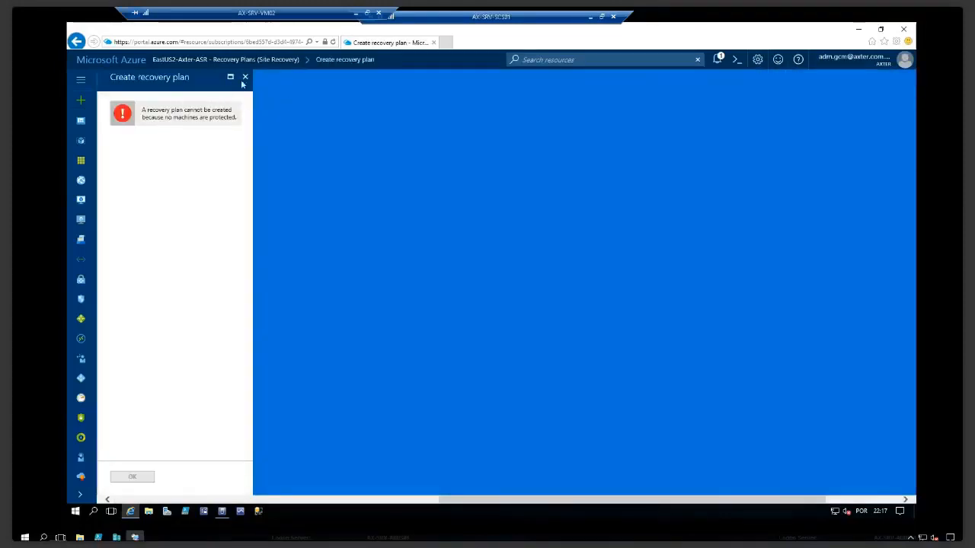
pyautogui.click(246, 77)
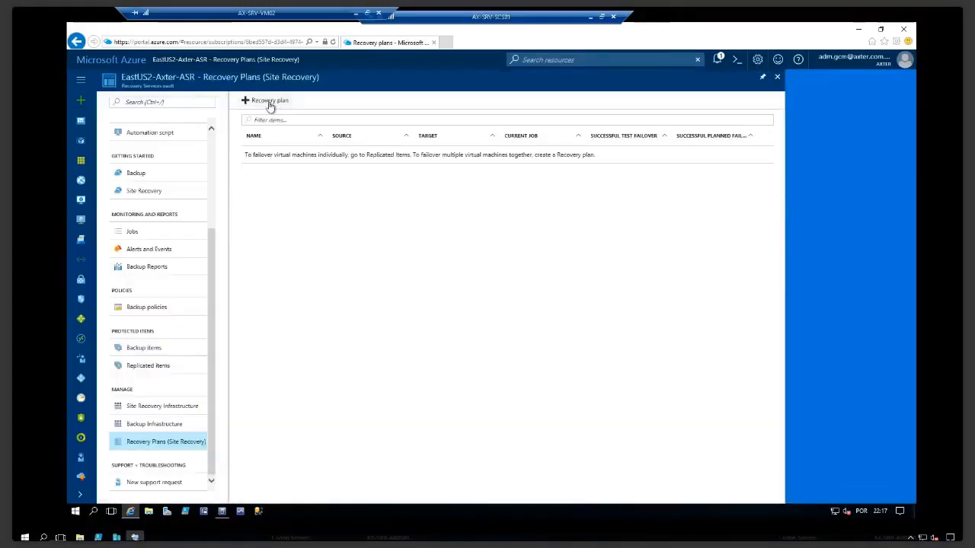